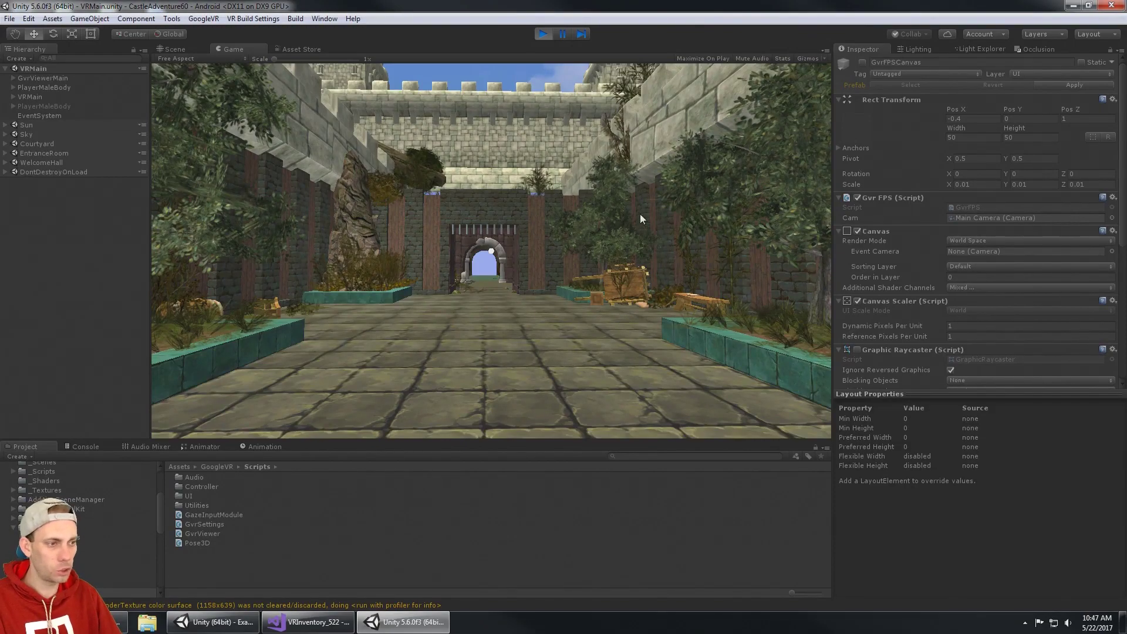
Step: Walk forward through the castle courtyard in the running game and look around at its walls, planters and props
{"action": "key", "text": "alt"}
{"action": "key", "text": "w"}
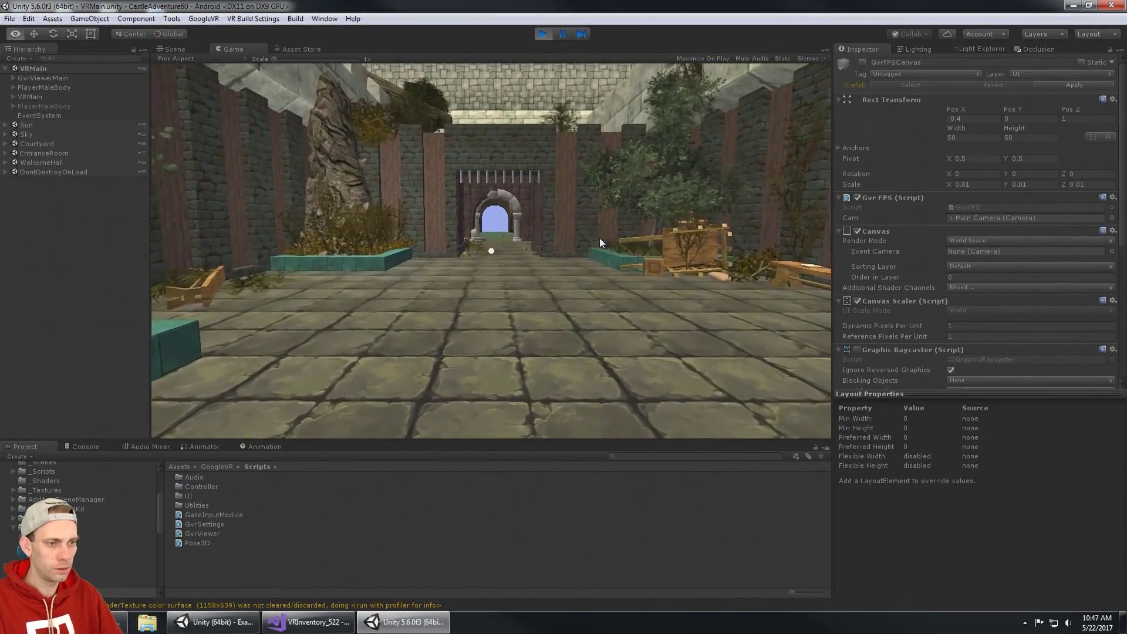
{"action": "key", "text": "w"}
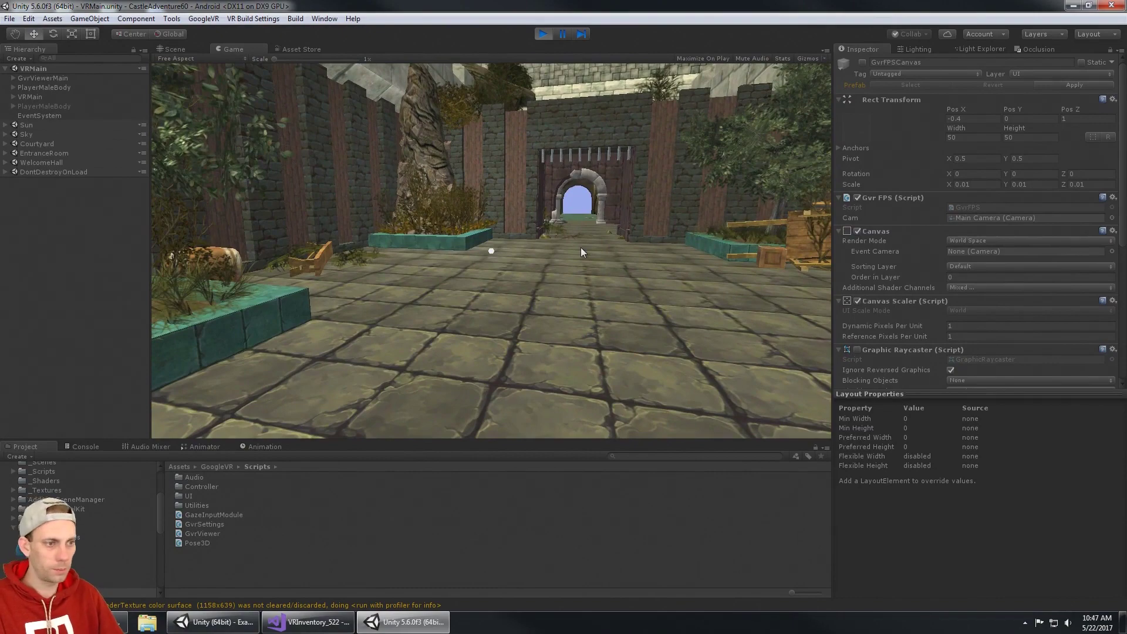
{"action": "key", "text": "alt"}
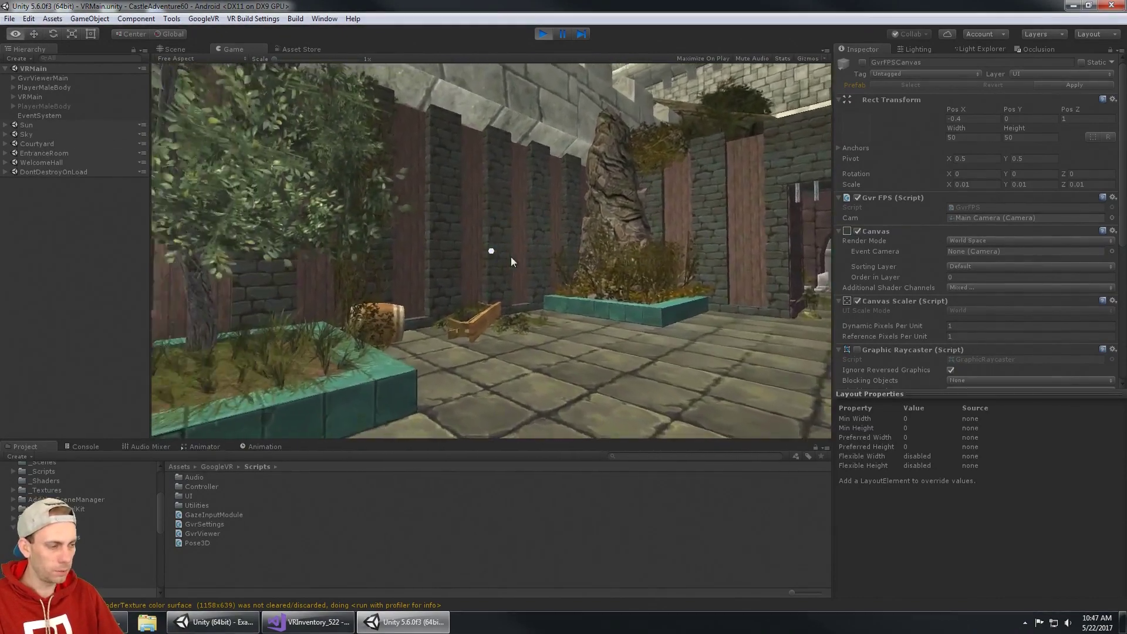
{"action": "key", "text": "alt"}
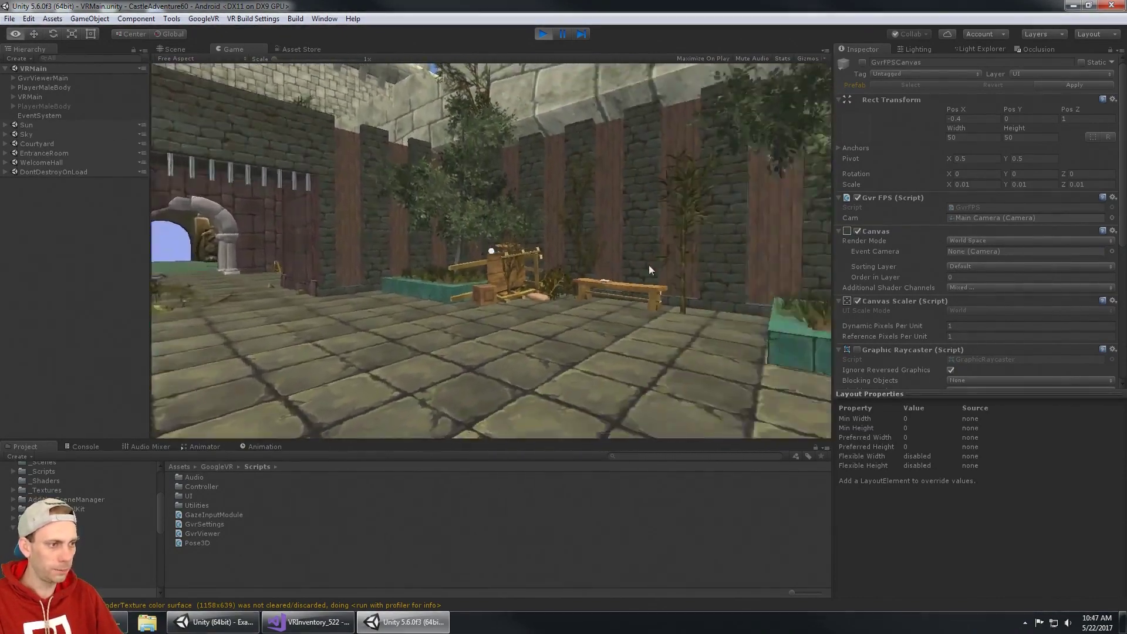
{"action": "key", "text": "alt"}
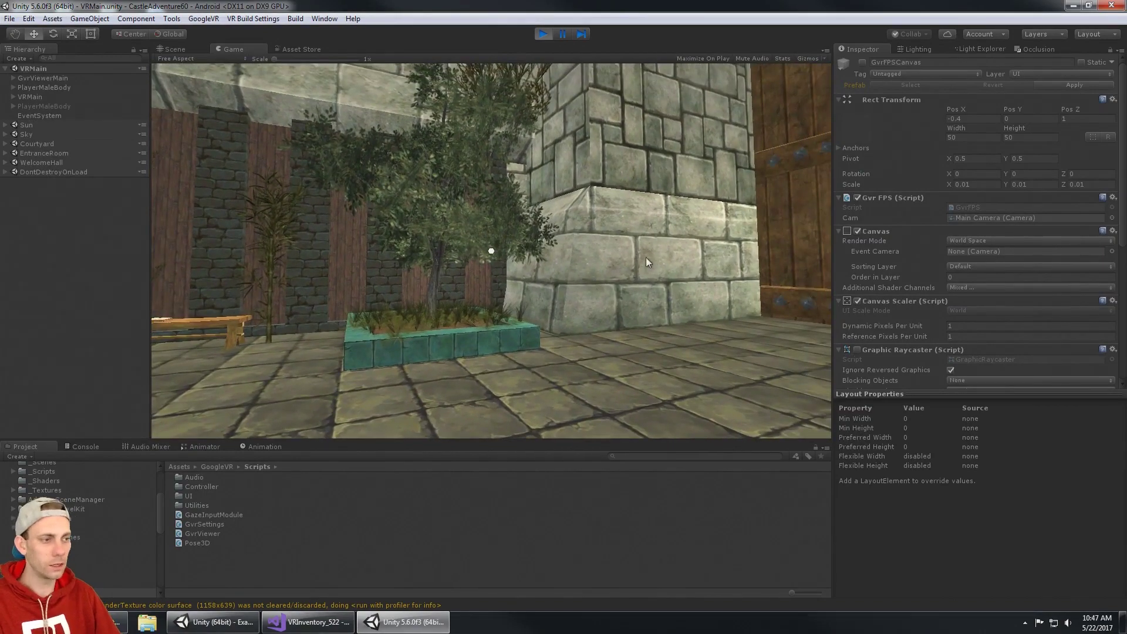
{"action": "key", "text": "alt"}
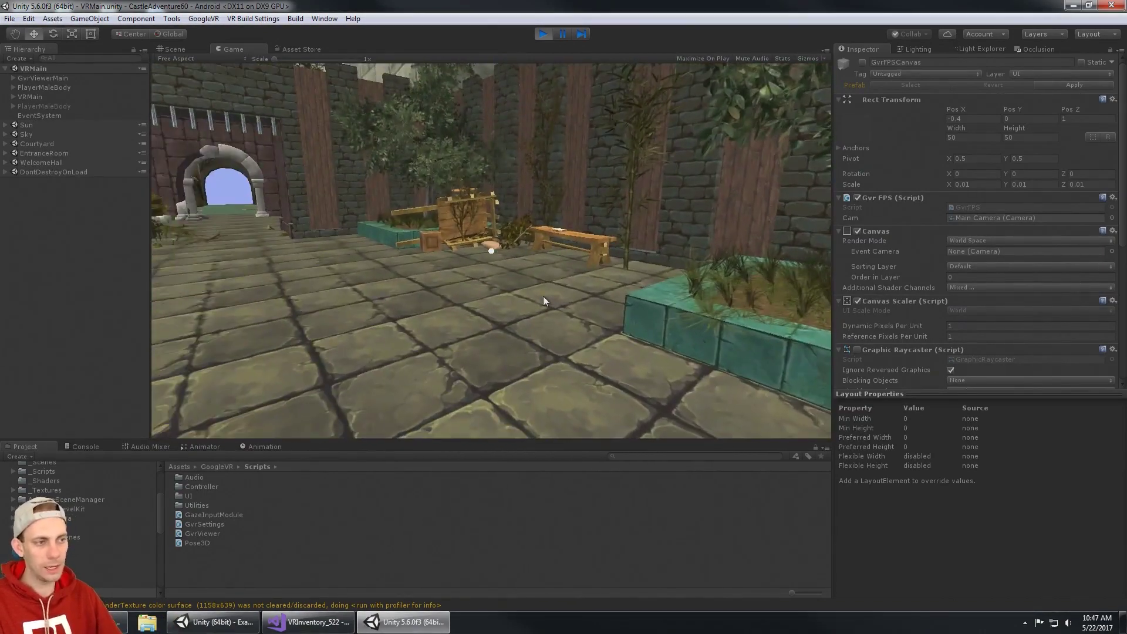
Step: Look straight down at the player's body to bring up the inventory button panel between the hands
{"action": "key", "text": "alt"}
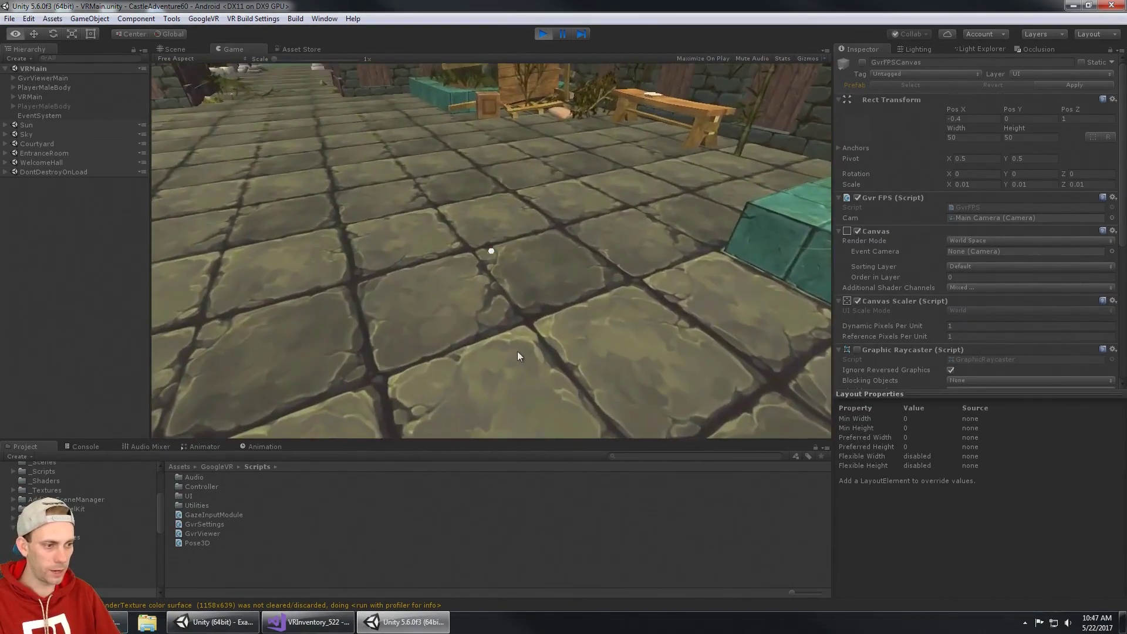
{"action": "key", "text": "alt"}
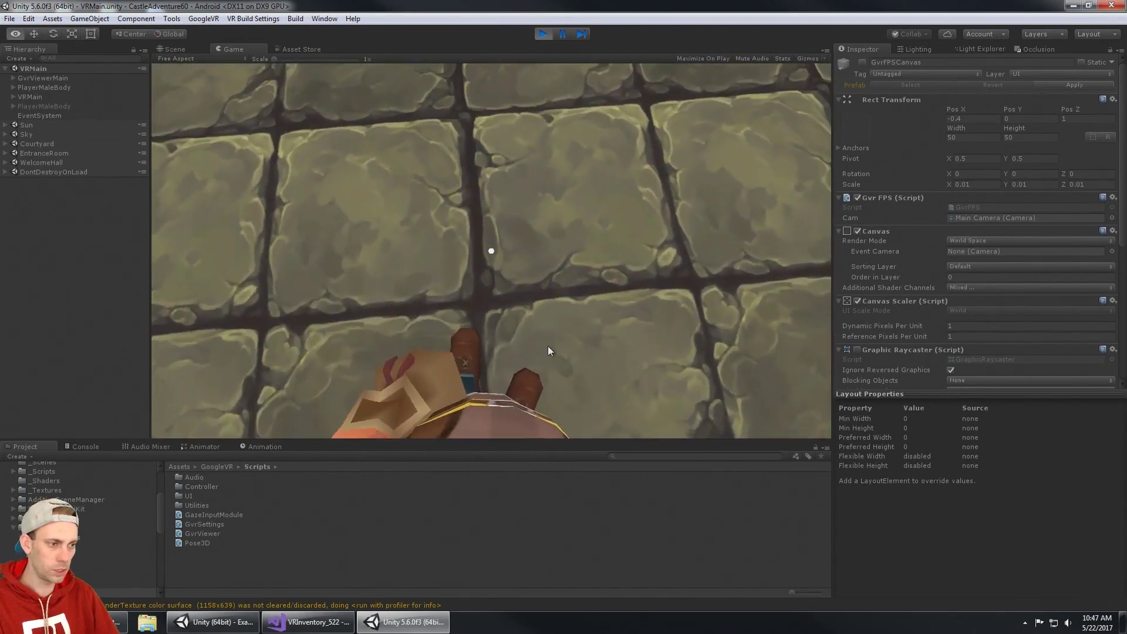
{"action": "key", "text": "alt"}
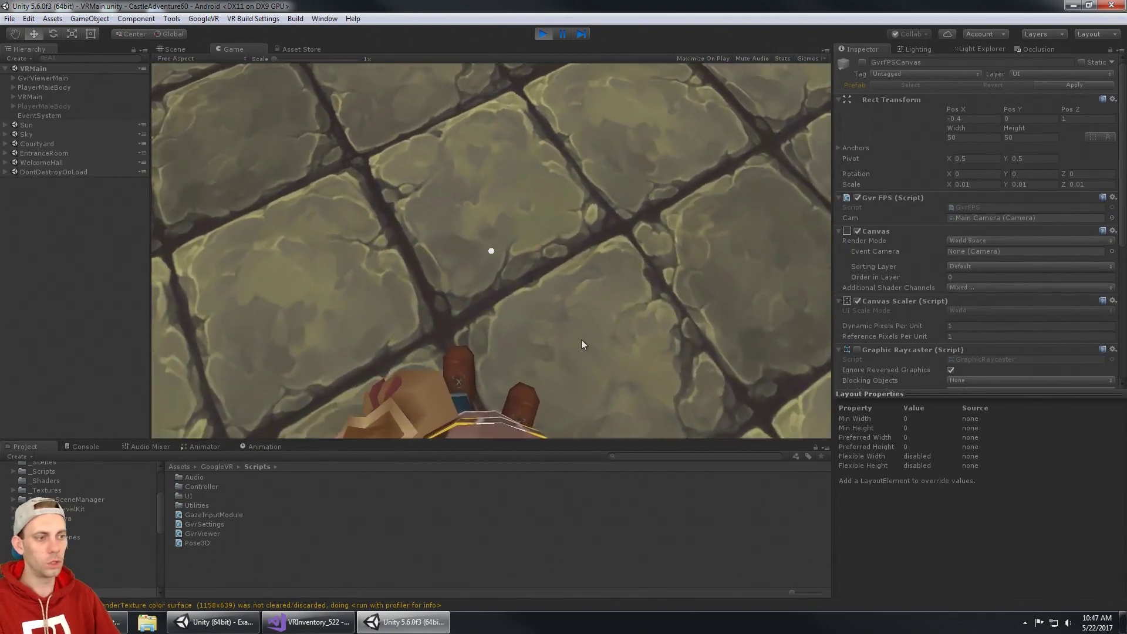
{"action": "key", "text": "alt"}
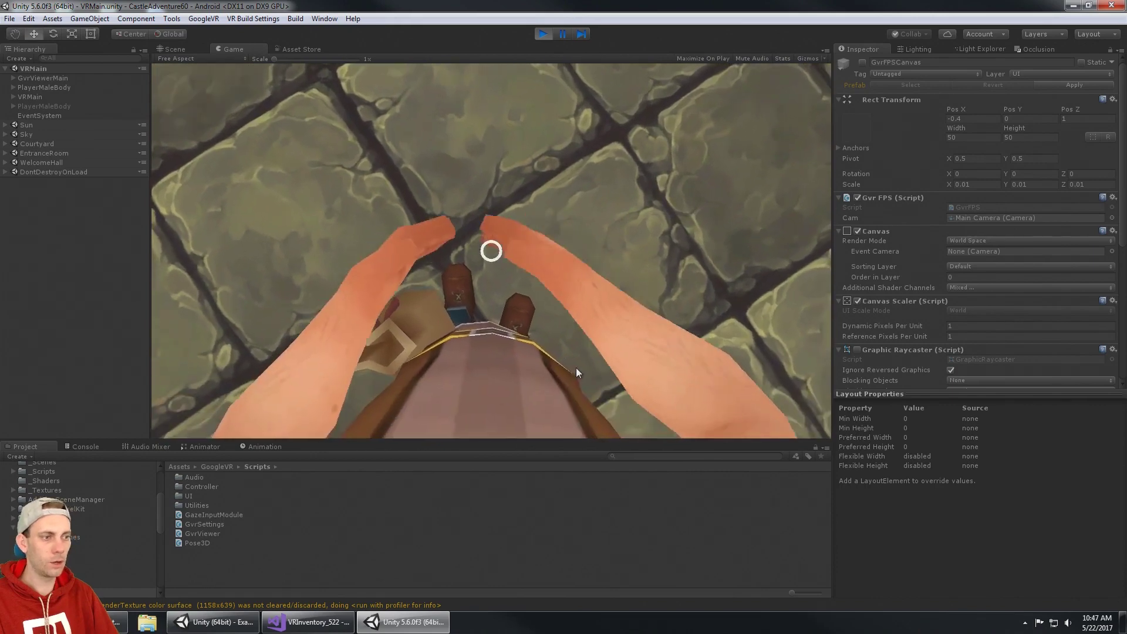
{"action": "key", "text": "alt"}
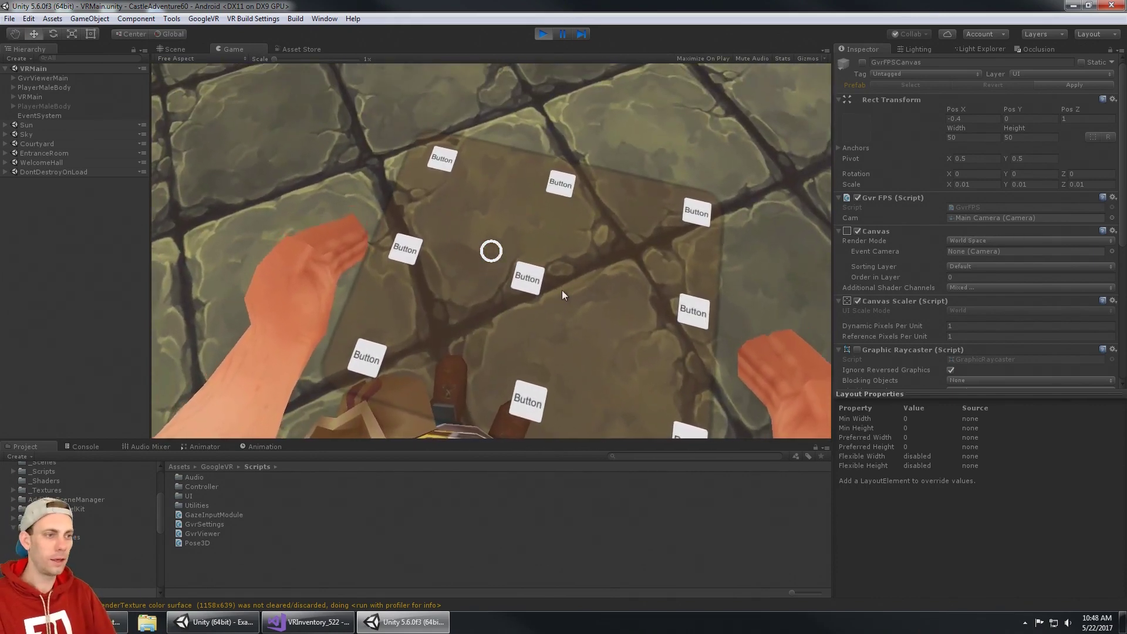
Step: Look away from the inventory panel to dismiss it and look down past the satchel to bring it up again
{"action": "key", "text": "alt"}
{"action": "key", "text": "alt"}
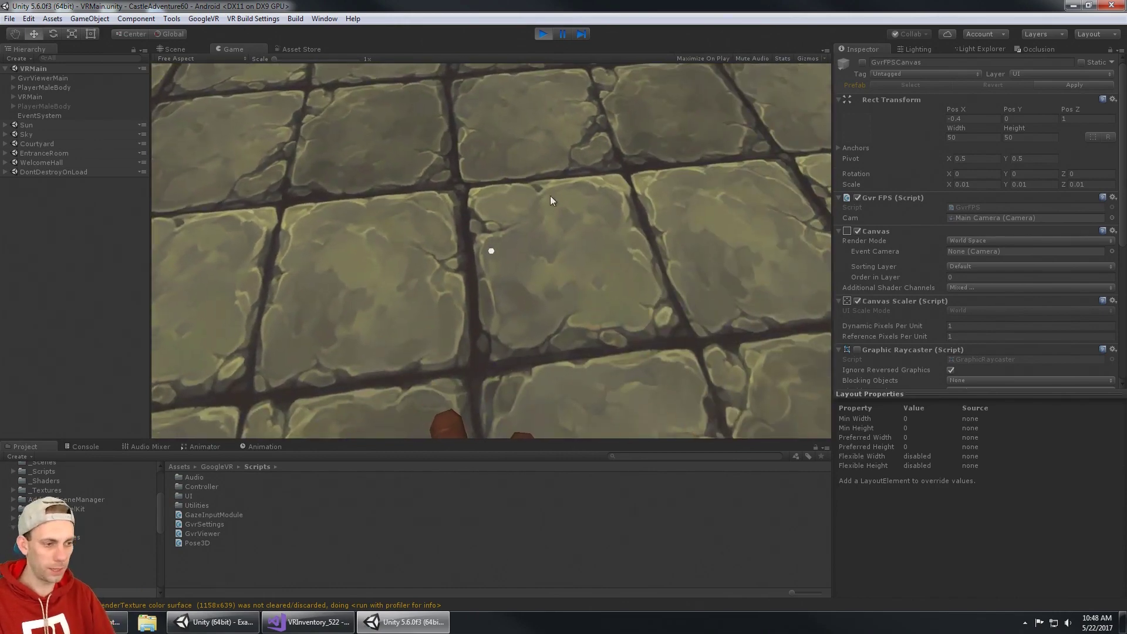
{"action": "key", "text": "alt"}
{"action": "key", "text": "alt"}
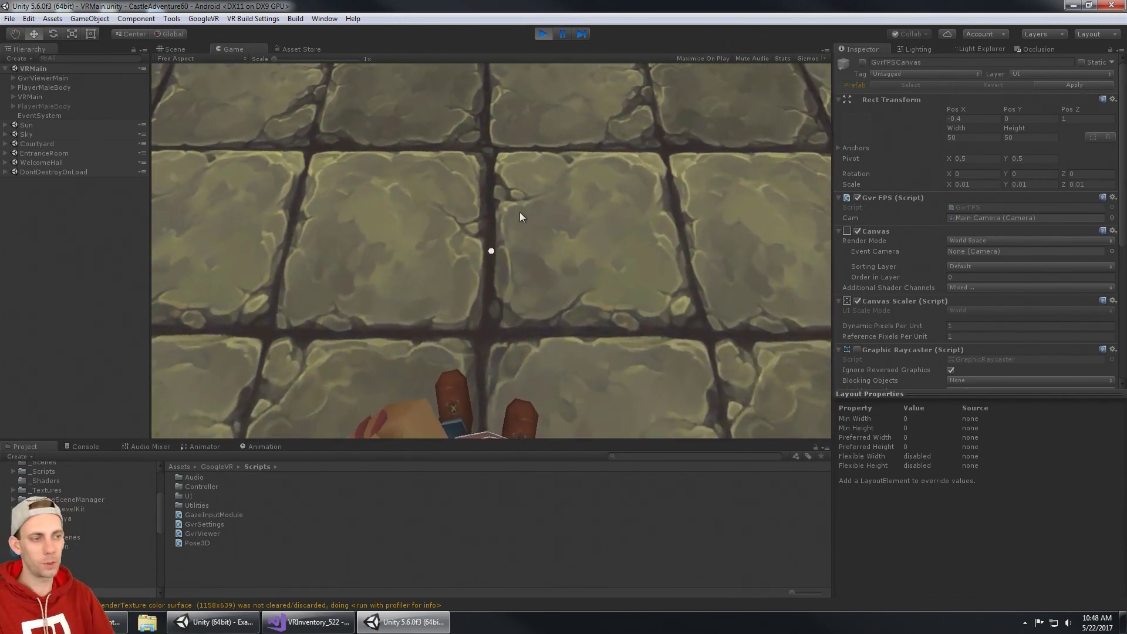
{"action": "key", "text": "alt"}
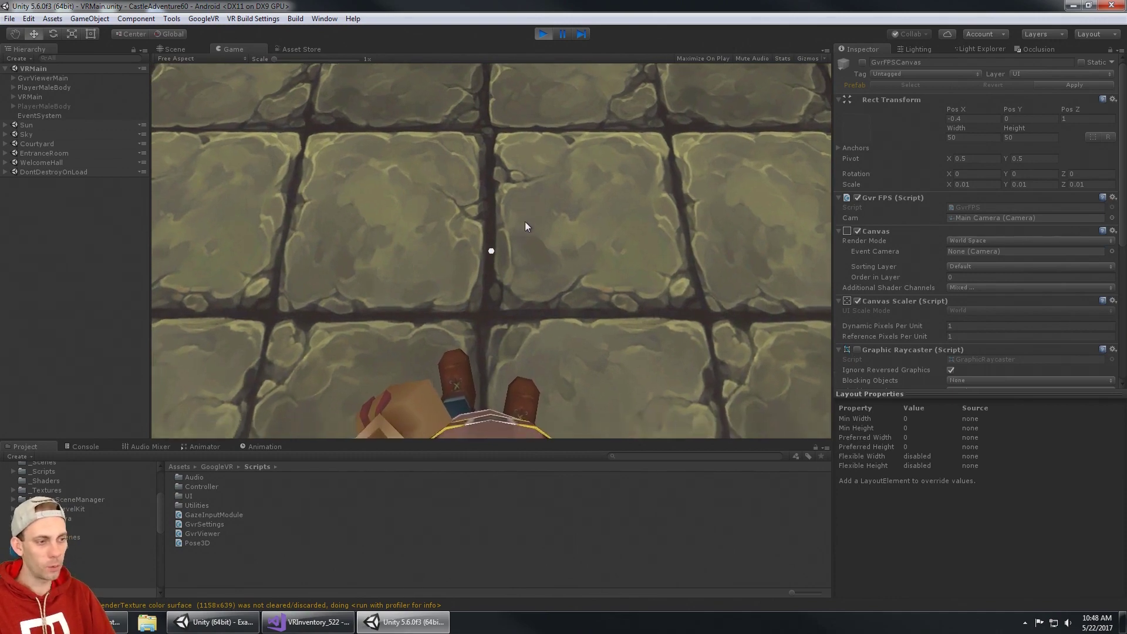
{"action": "key", "text": "alt"}
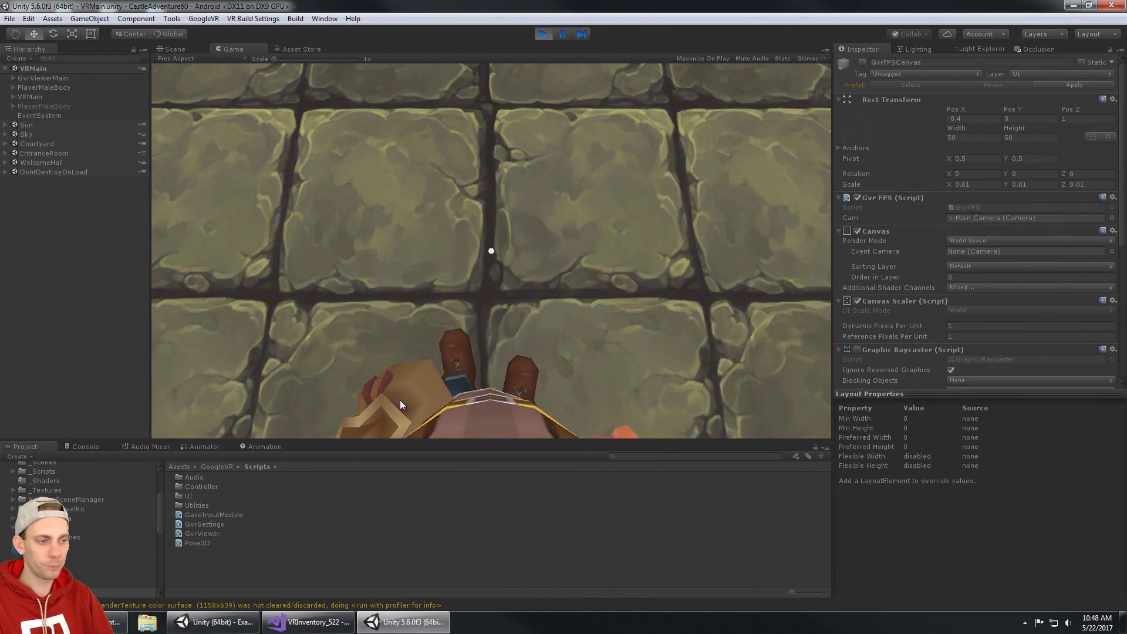
{"action": "key", "text": "alt"}
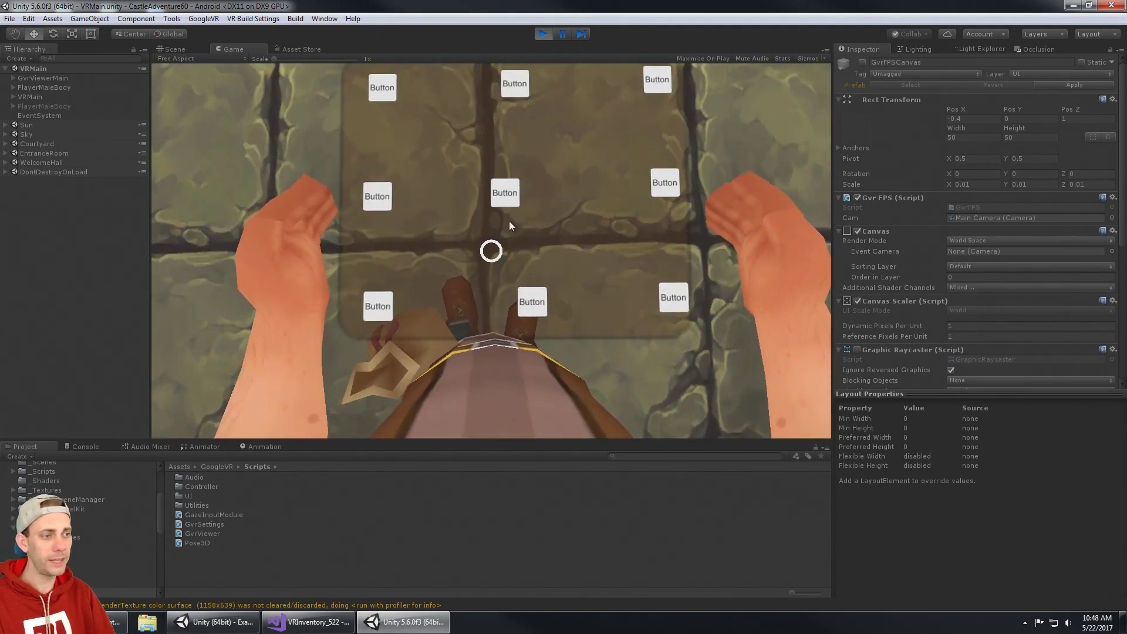
Step: Examine the grid of inventory buttons between the player's hands by aiming the gaze reticle at different buttons and from several angles
{"action": "key", "text": "alt"}
{"action": "key", "text": "ctrl"}
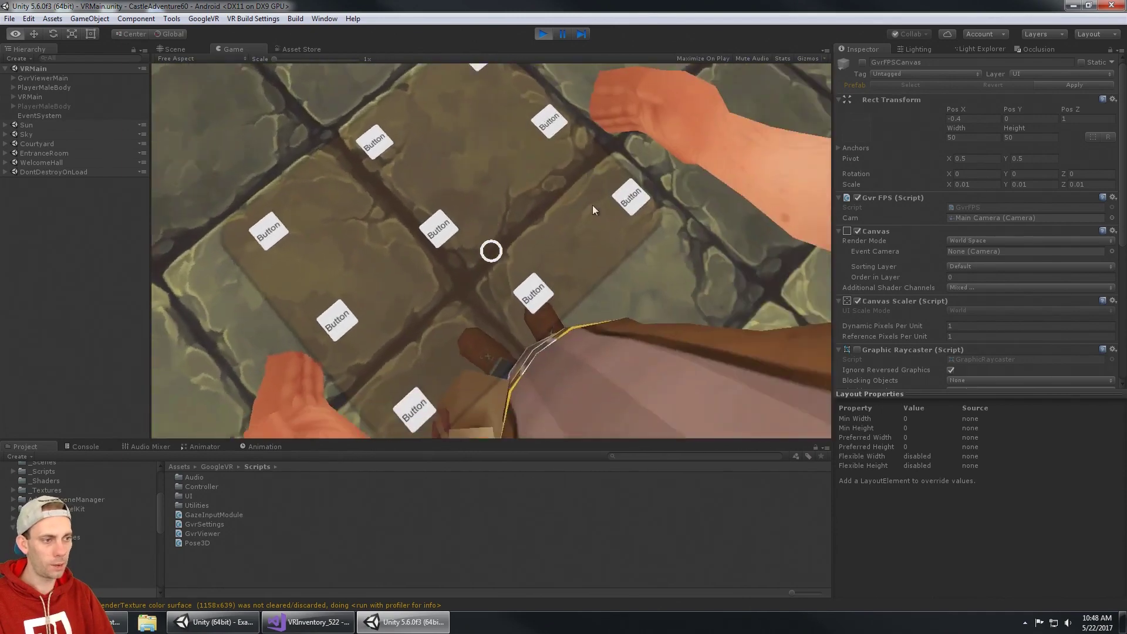
{"action": "key", "text": "alt"}
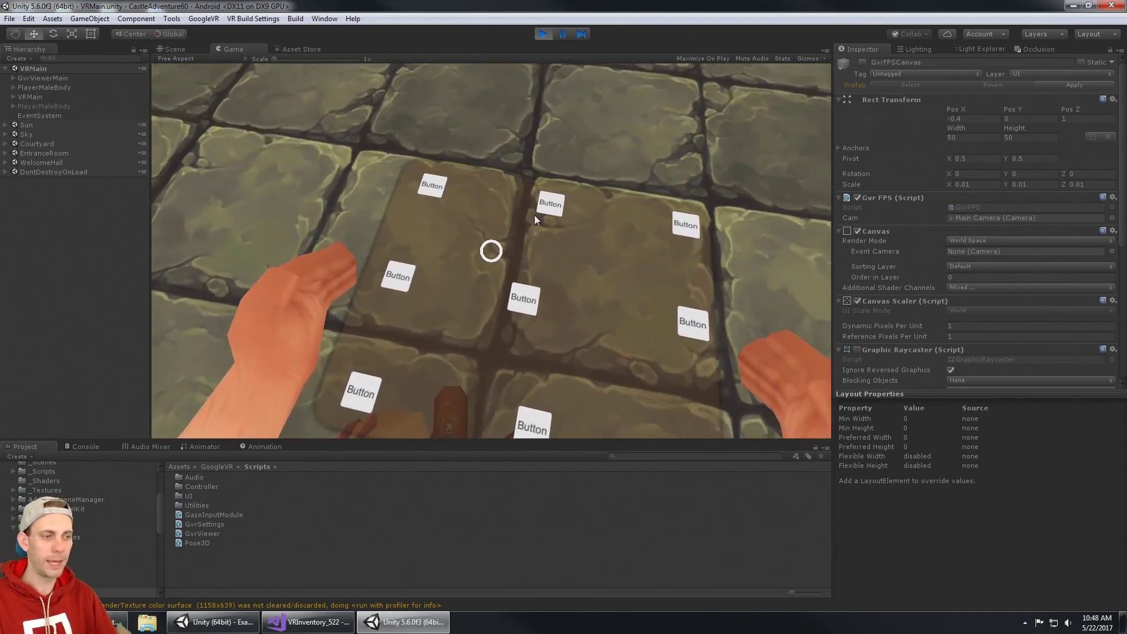
{"action": "key", "text": "alt"}
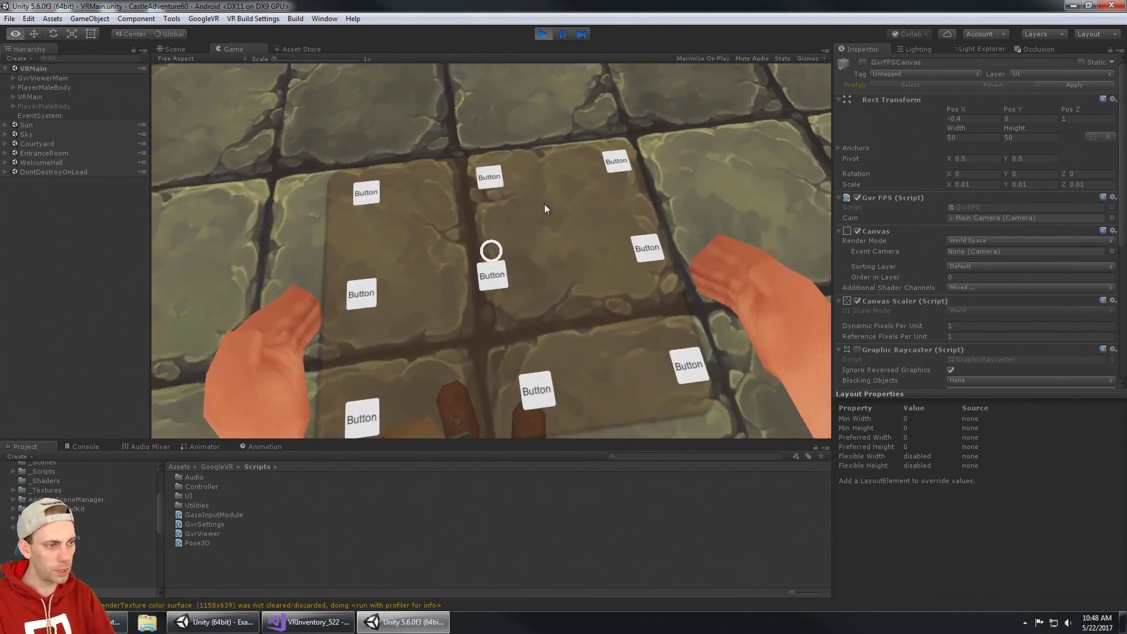
{"action": "key", "text": "alt"}
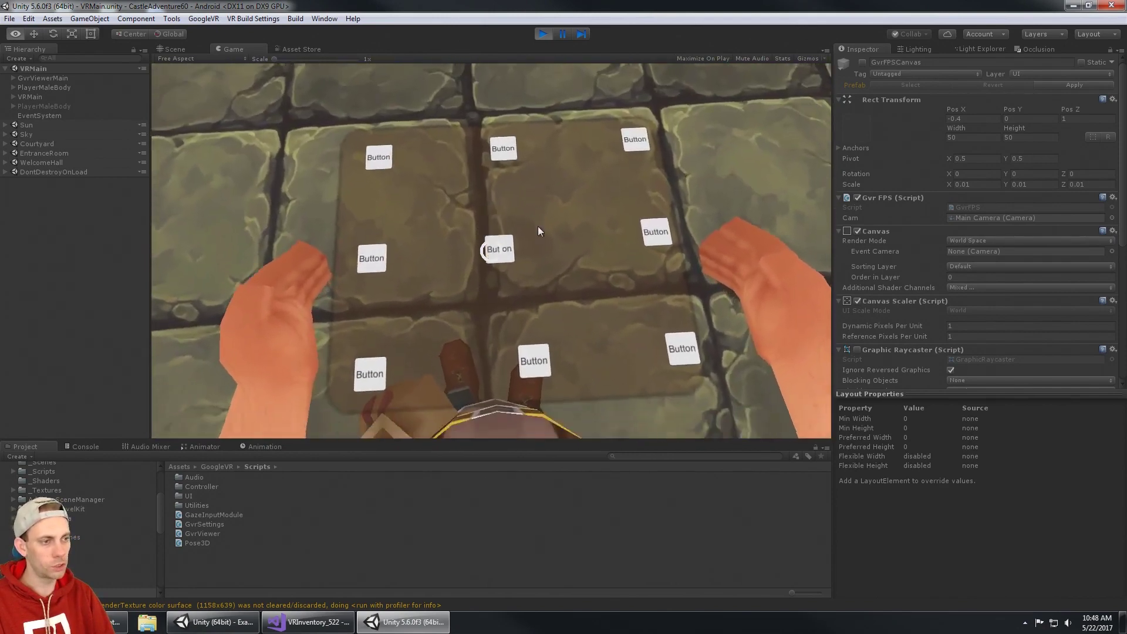
{"action": "key", "text": "alt"}
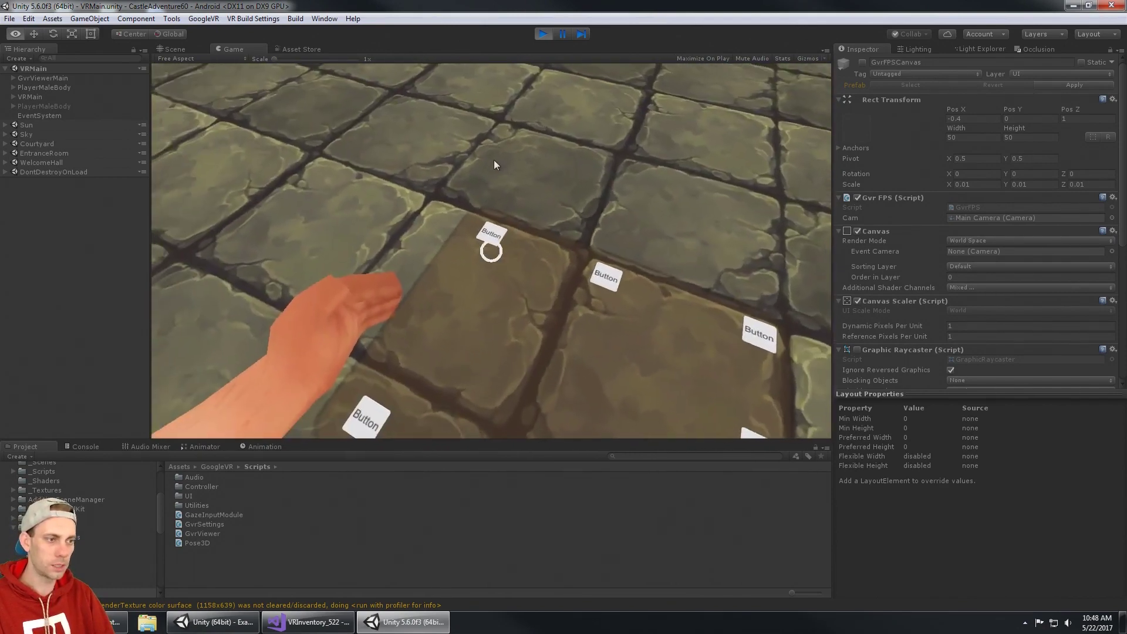
{"action": "key", "text": "alt"}
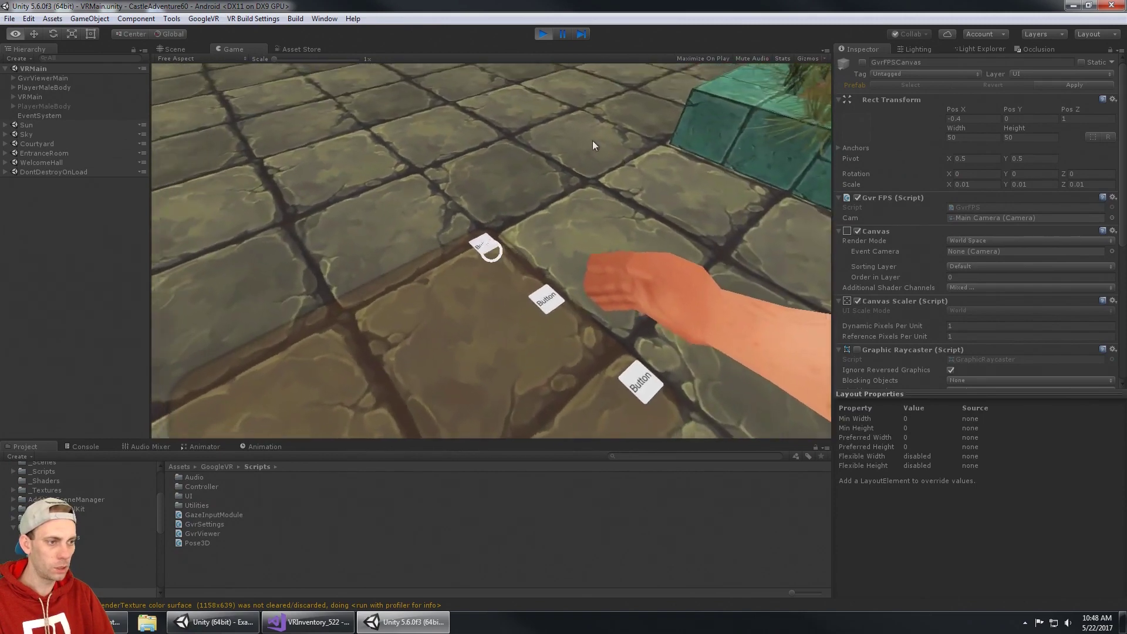
{"action": "key", "text": "alt"}
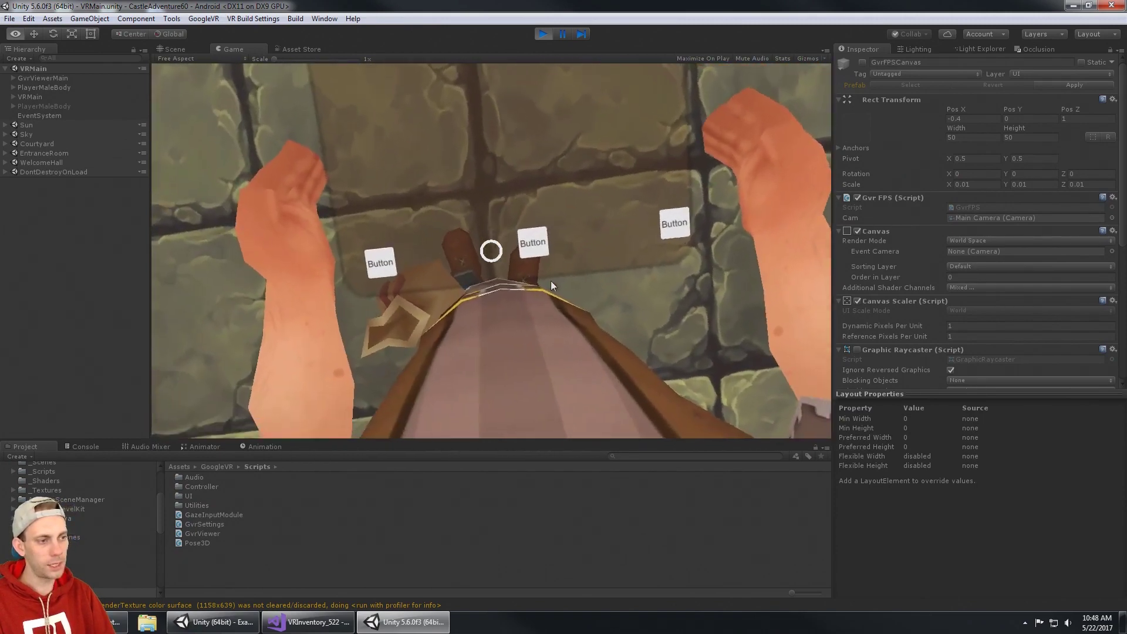
Step: Look up away from the inventory panel and exit play mode in the castle scene
{"action": "key", "text": "alt"}
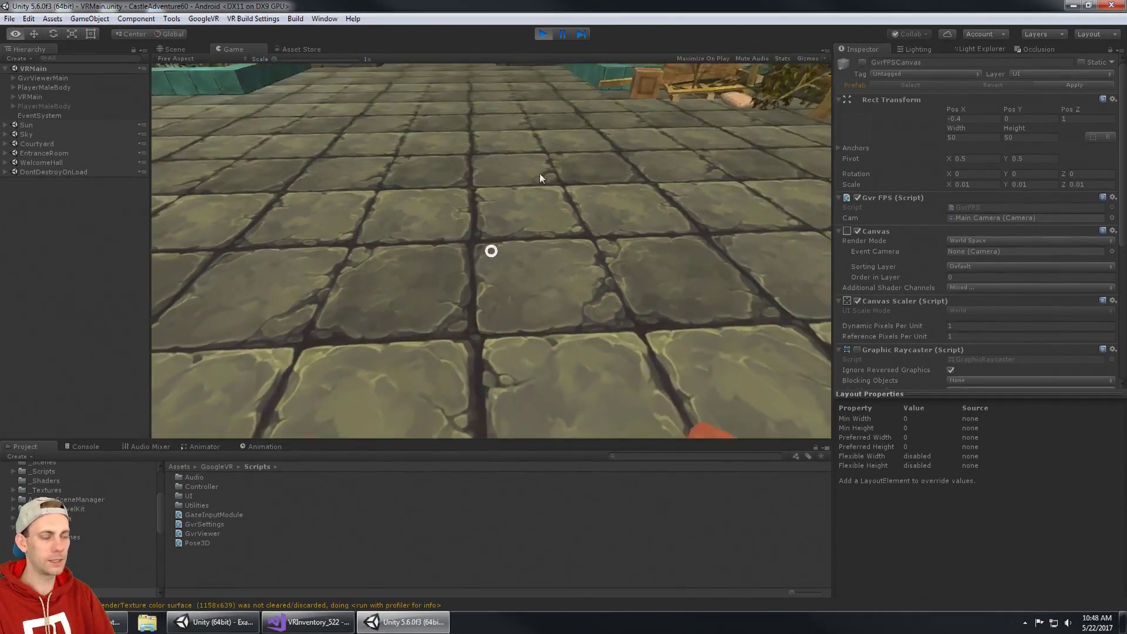
{"action": "key", "text": "alt"}
{"action": "left_click", "coordinate": [544, 34]}
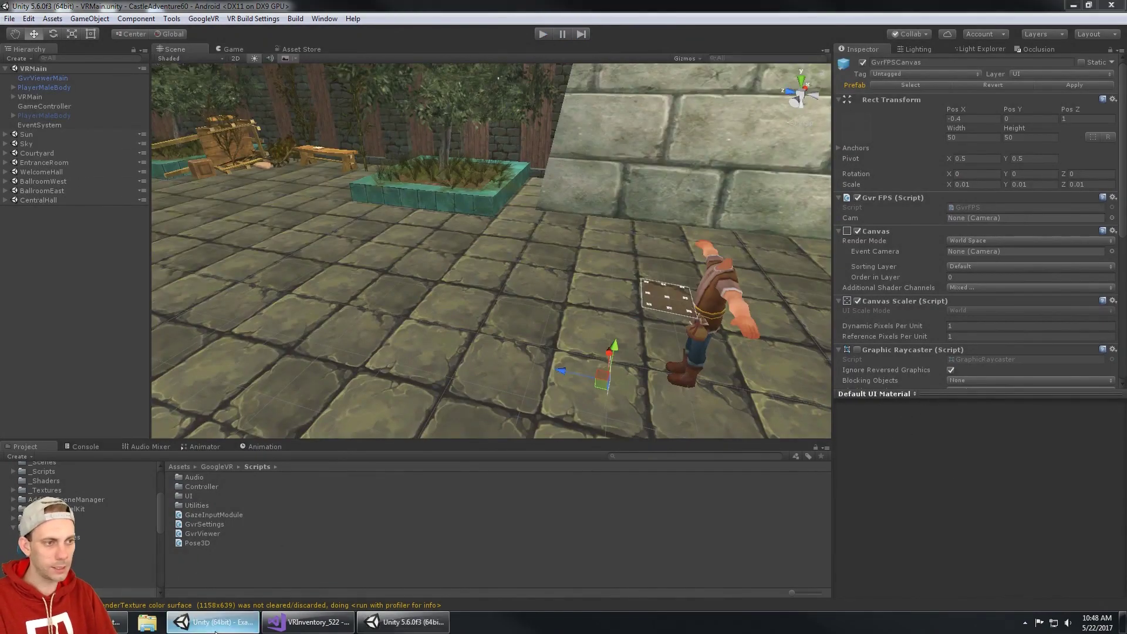
Step: Switch to the Unity window with the VRInventory_522 project and run its Example Scene, viewing the gold and sword table
{"action": "left_click", "coordinate": [215, 624]}
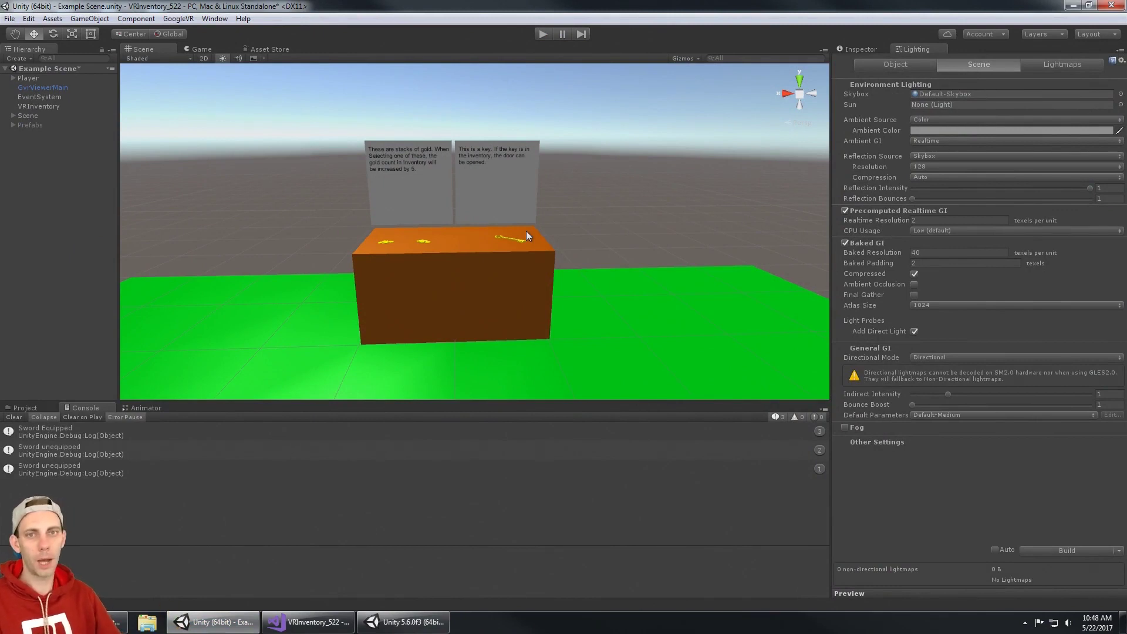
{"action": "left_click", "coordinate": [543, 34]}
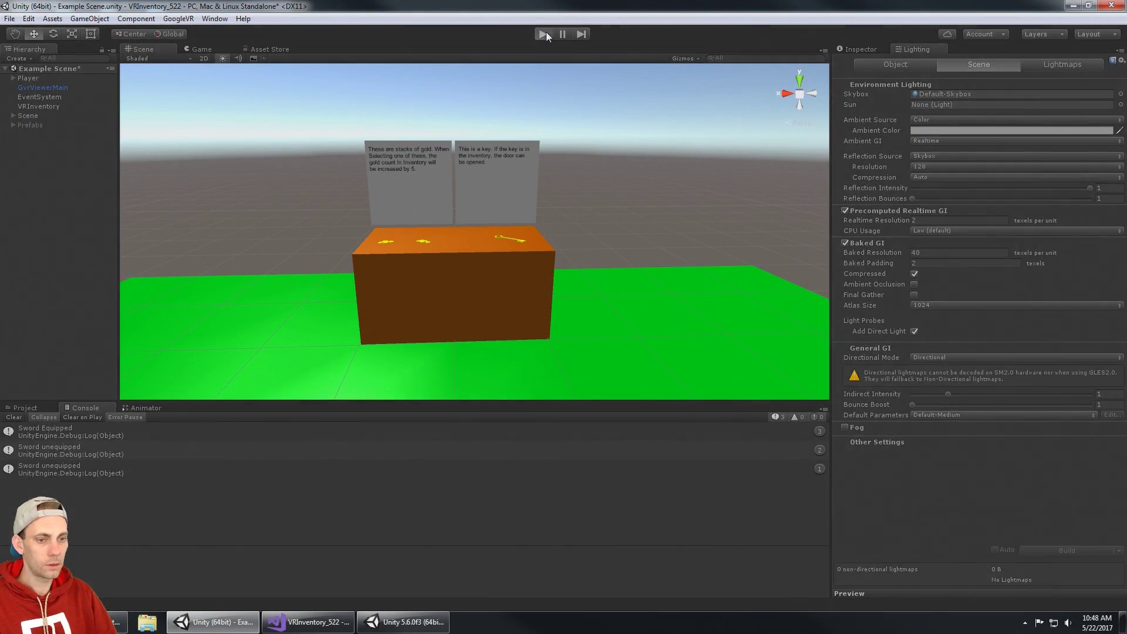
{"action": "key", "text": "alt"}
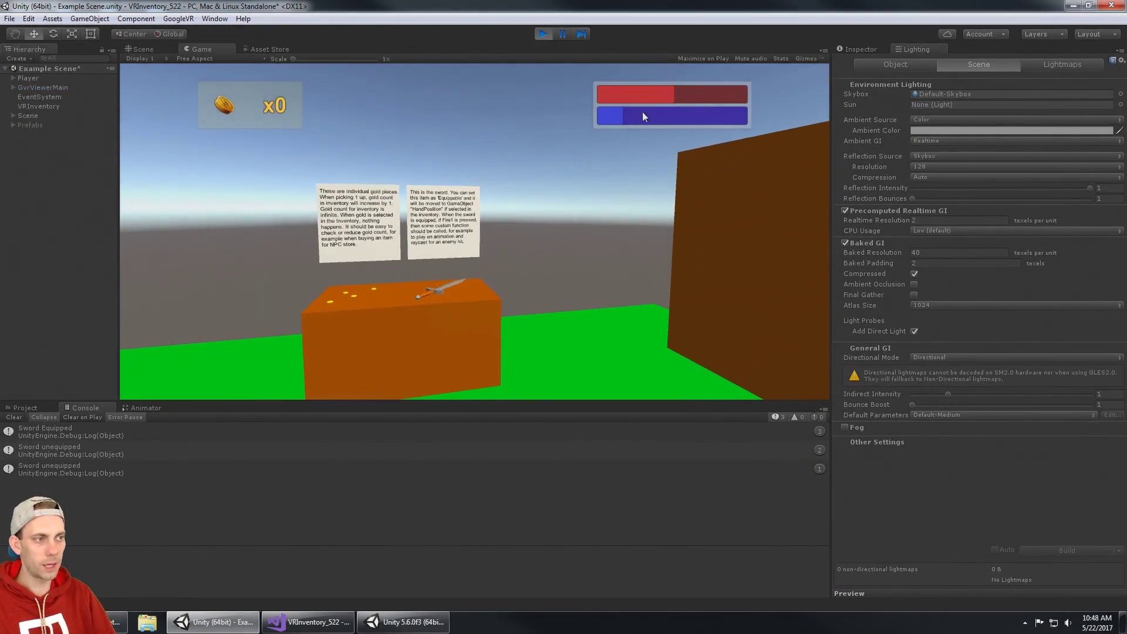
{"action": "left_click", "coordinate": [639, 119]}
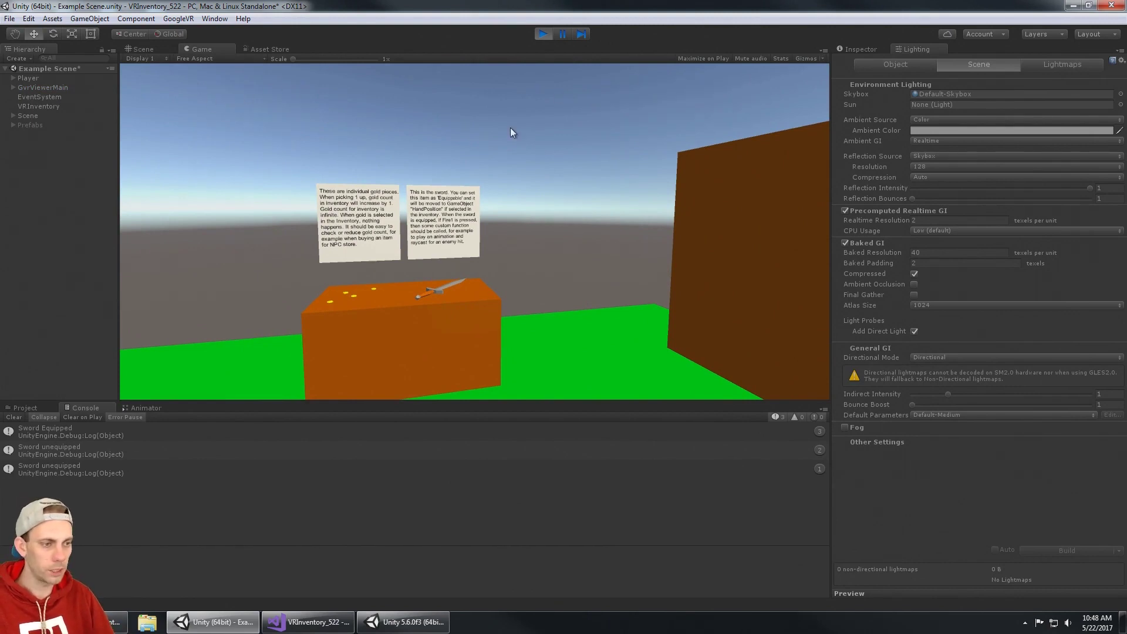
Step: Look over the stacked gold and key table, and look down at the ground to open the inventory panel
{"action": "key", "text": "alt"}
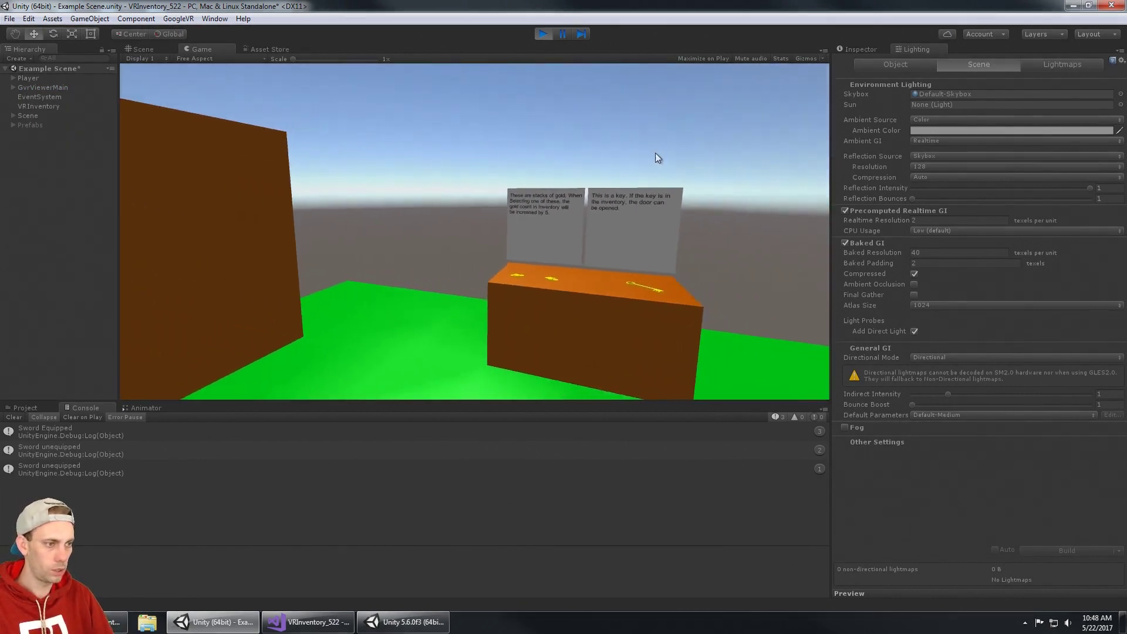
{"action": "key", "text": "alt"}
{"action": "key", "text": "alt"}
{"action": "left_click", "coordinate": [647, 330], "text": "alt"}
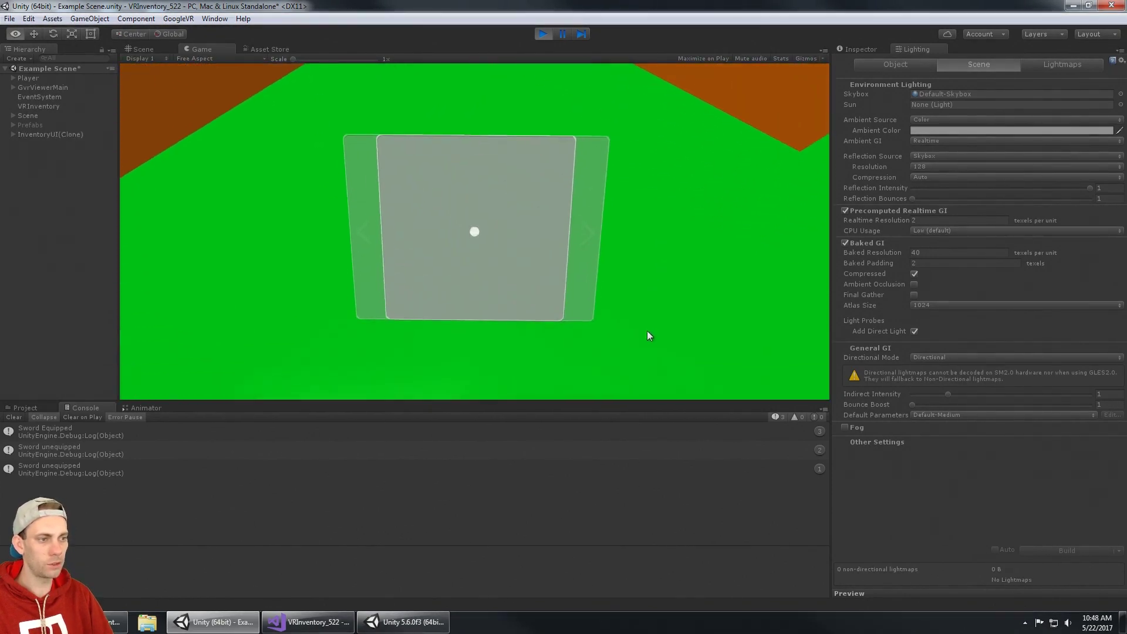
Step: Examine the empty inventory panel from several angles and look back up at the potion and gold tables to dismiss it
{"action": "key", "text": "alt"}
{"action": "key", "text": "alt"}
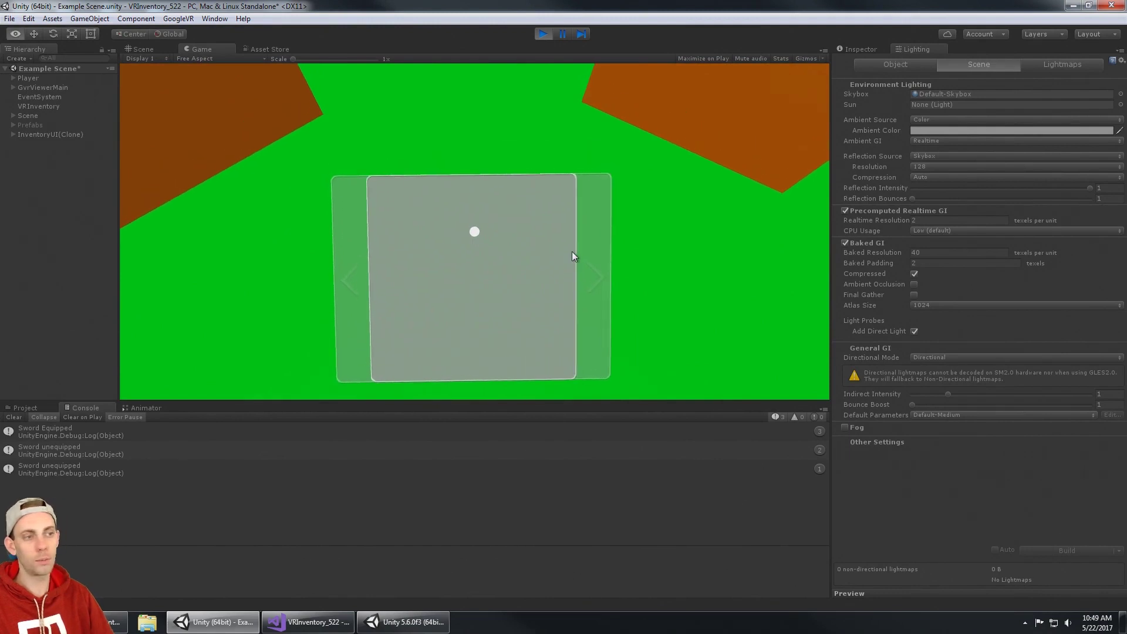
{"action": "key", "text": "alt"}
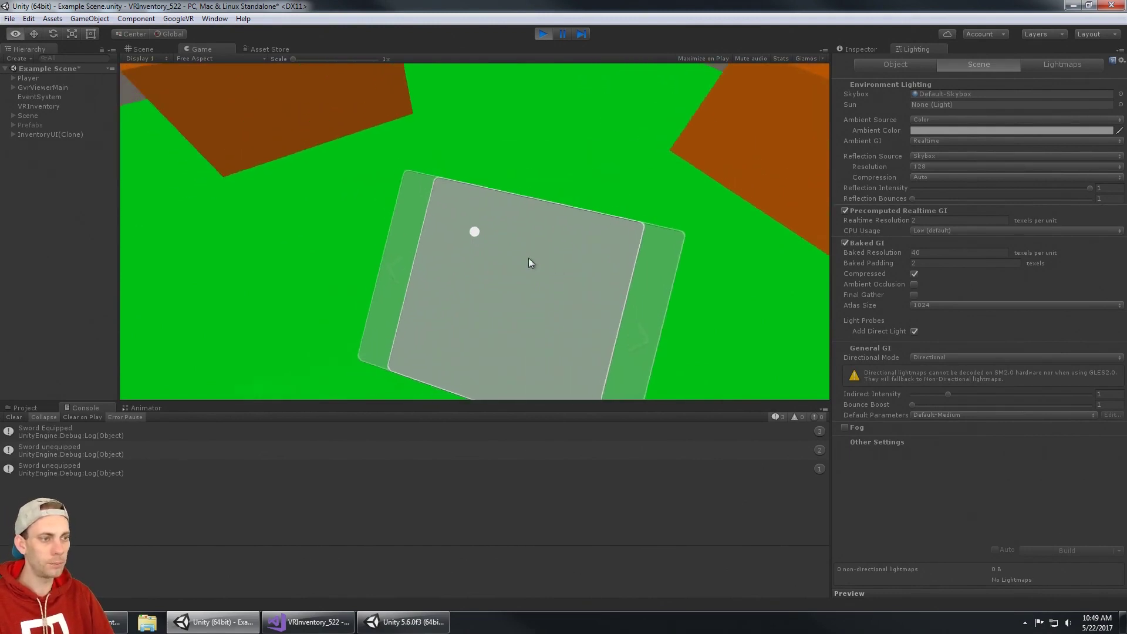
{"action": "key", "text": "alt"}
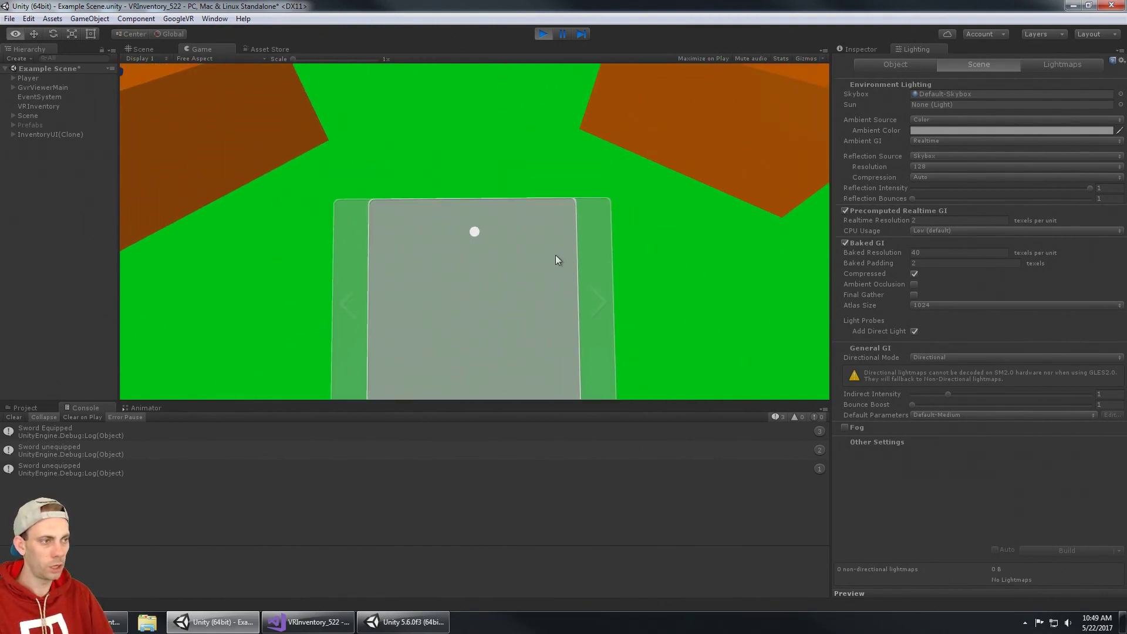
{"action": "key", "text": "alt"}
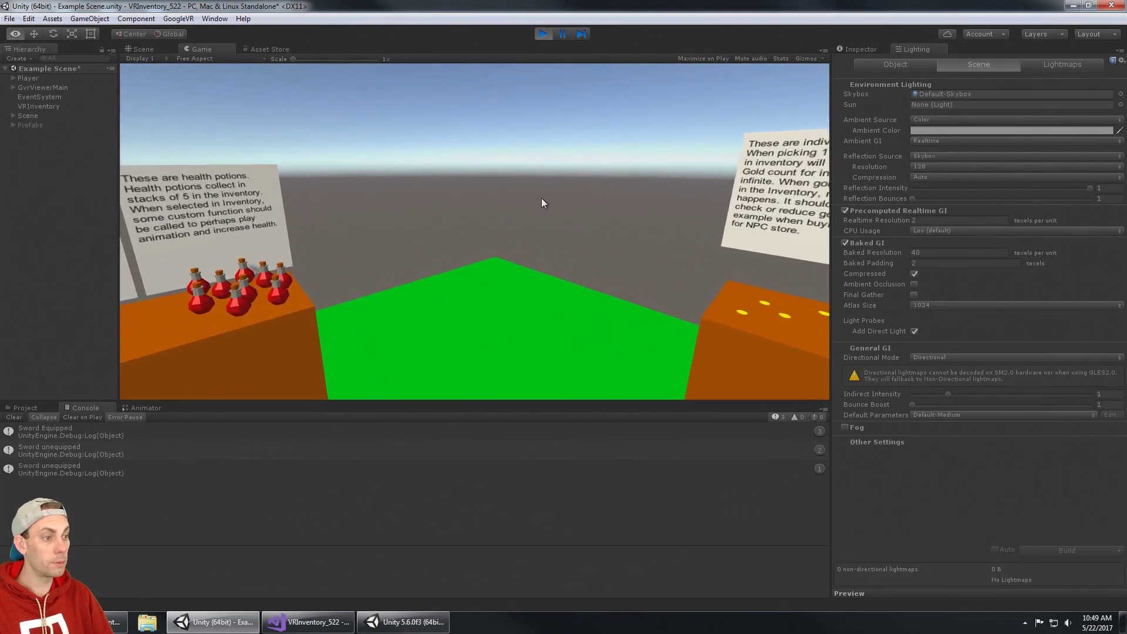
Step: Walk up to the gold and sword table and pick up the sword
{"action": "key", "text": "alt"}
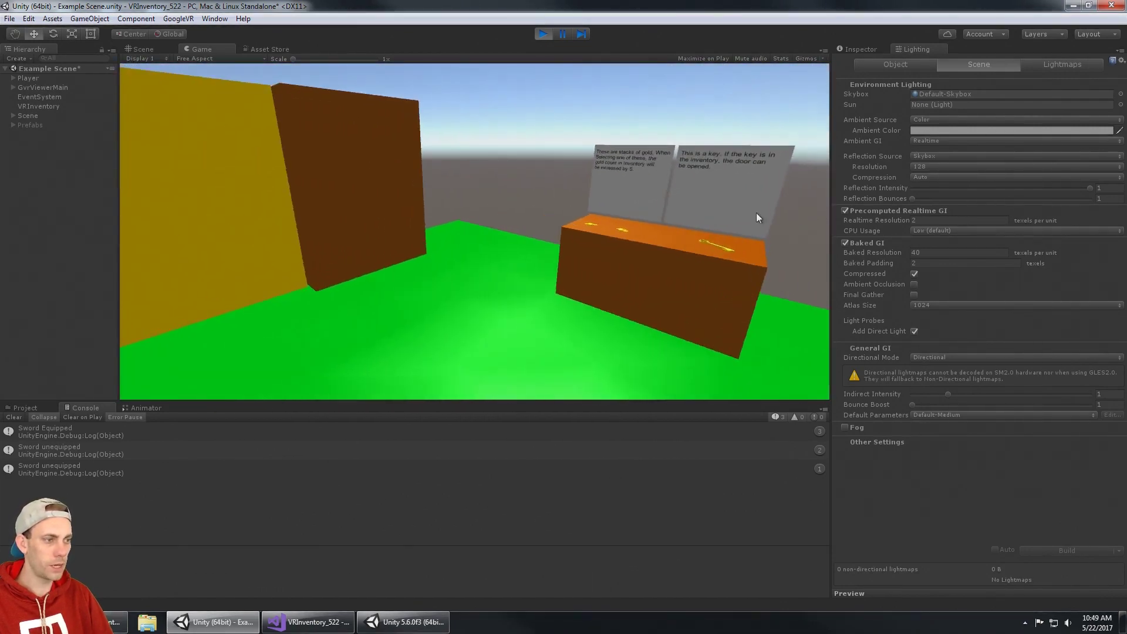
{"action": "key", "text": "alt"}
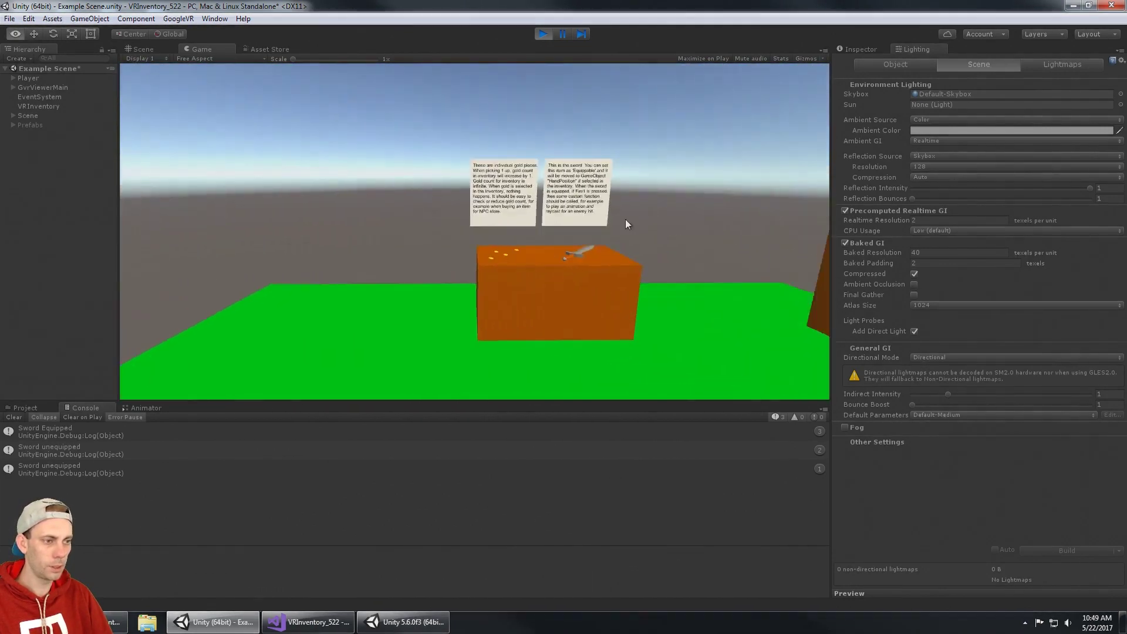
{"action": "key", "text": "alt"}
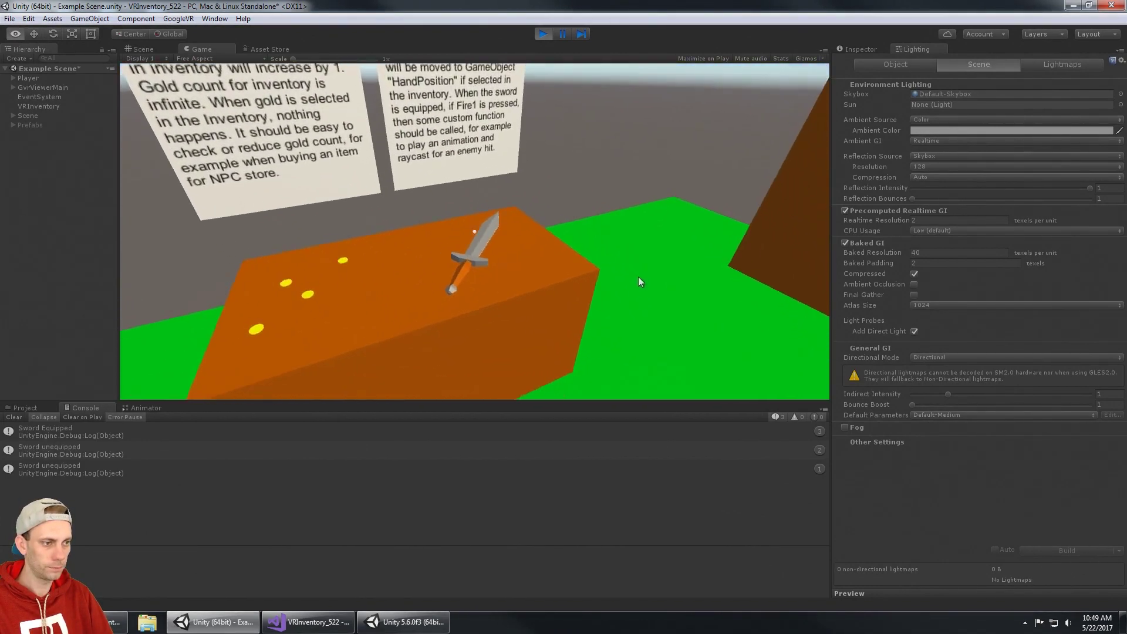
{"action": "left_click", "coordinate": [638, 289], "text": "alt"}
{"action": "key", "text": "alt"}
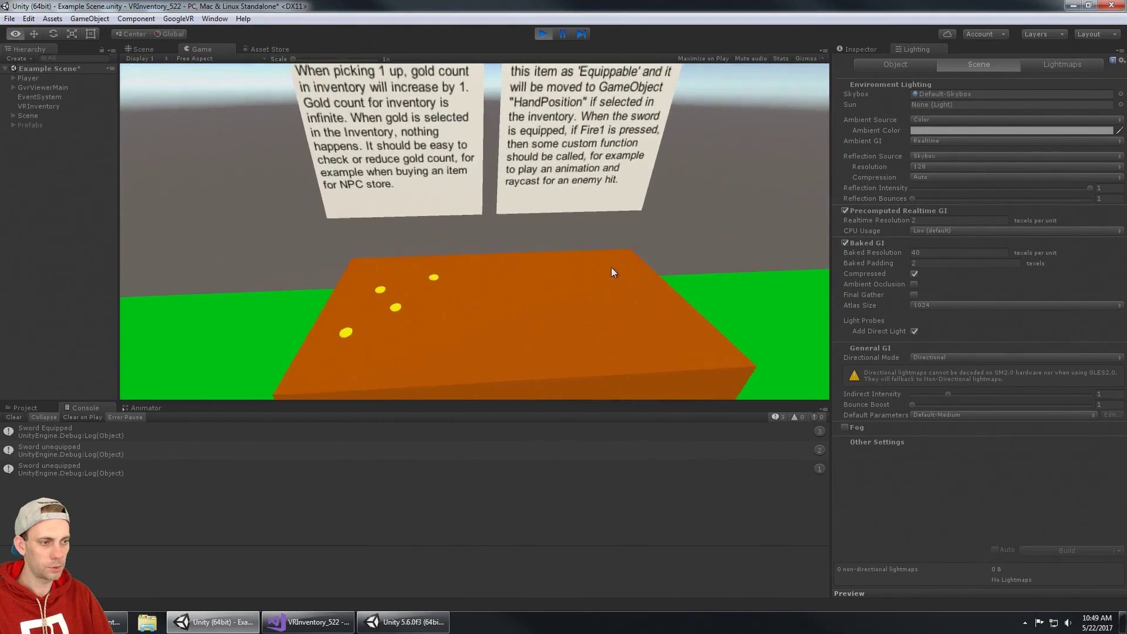
Step: Collect the four individual gold pieces from the table one by one
{"action": "key", "text": "alt"}
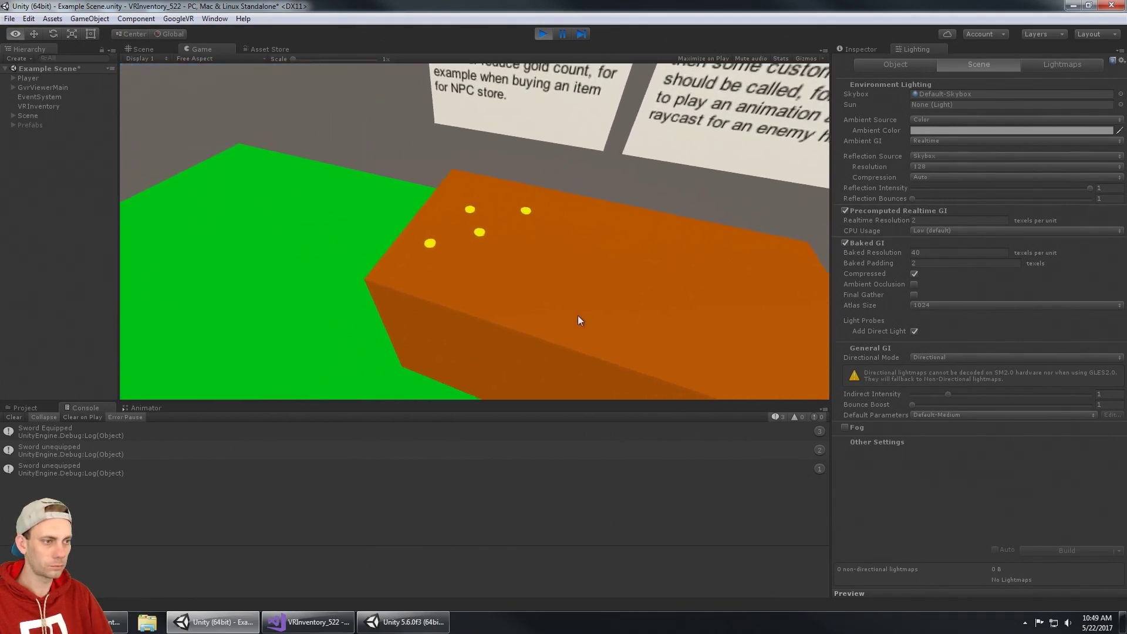
{"action": "left_click", "coordinate": [580, 311]}
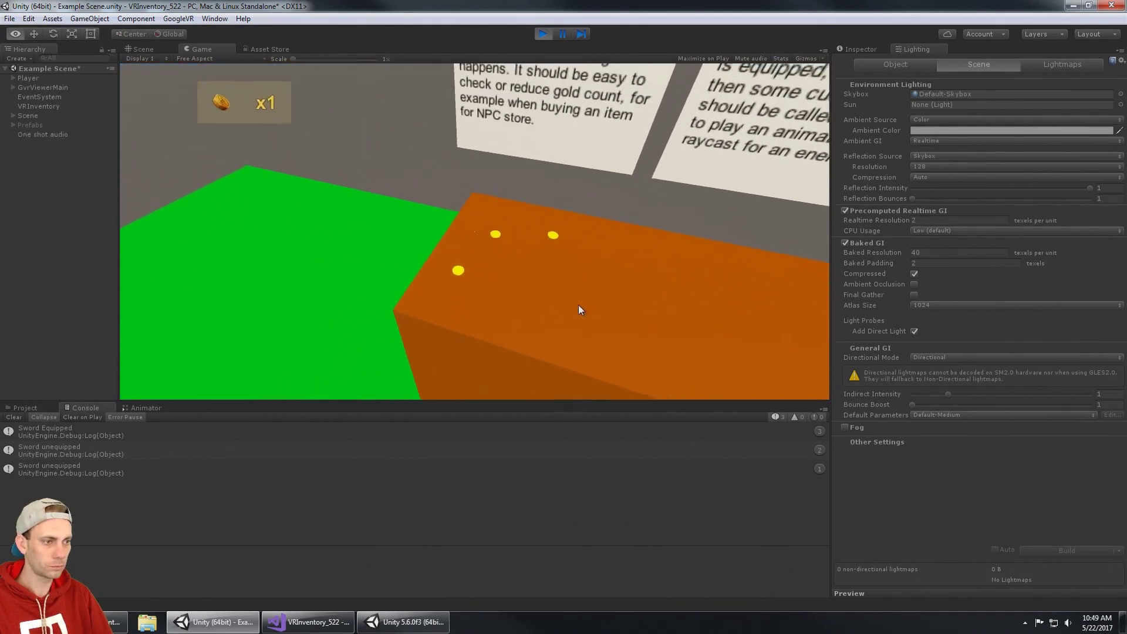
{"action": "left_click", "coordinate": [595, 308], "text": "alt"}
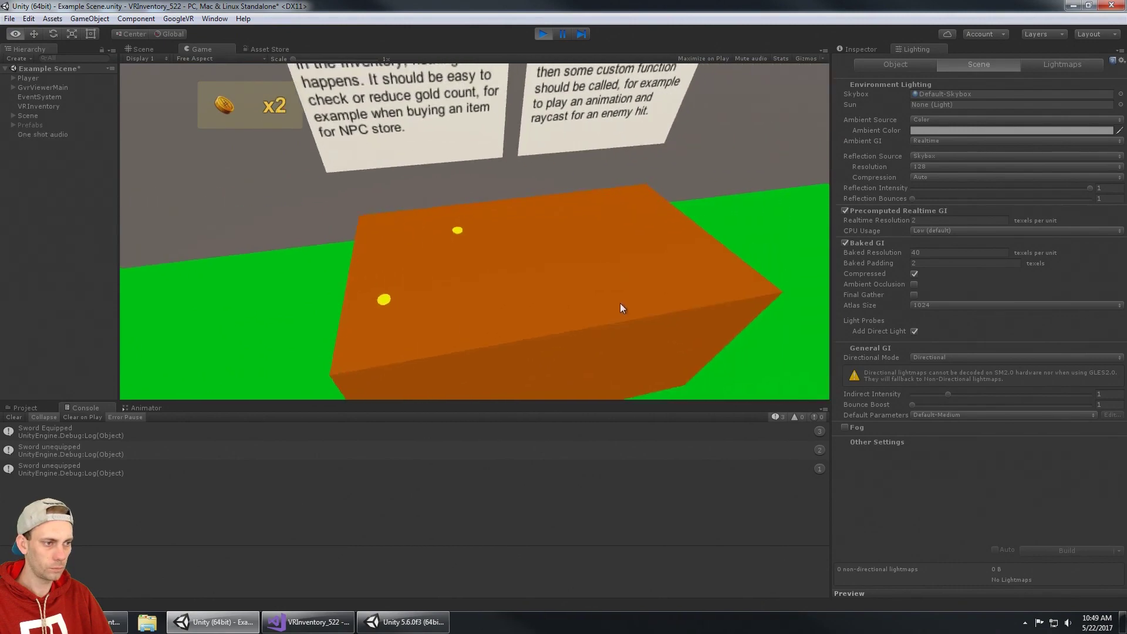
{"action": "left_click", "coordinate": [612, 303], "text": "alt"}
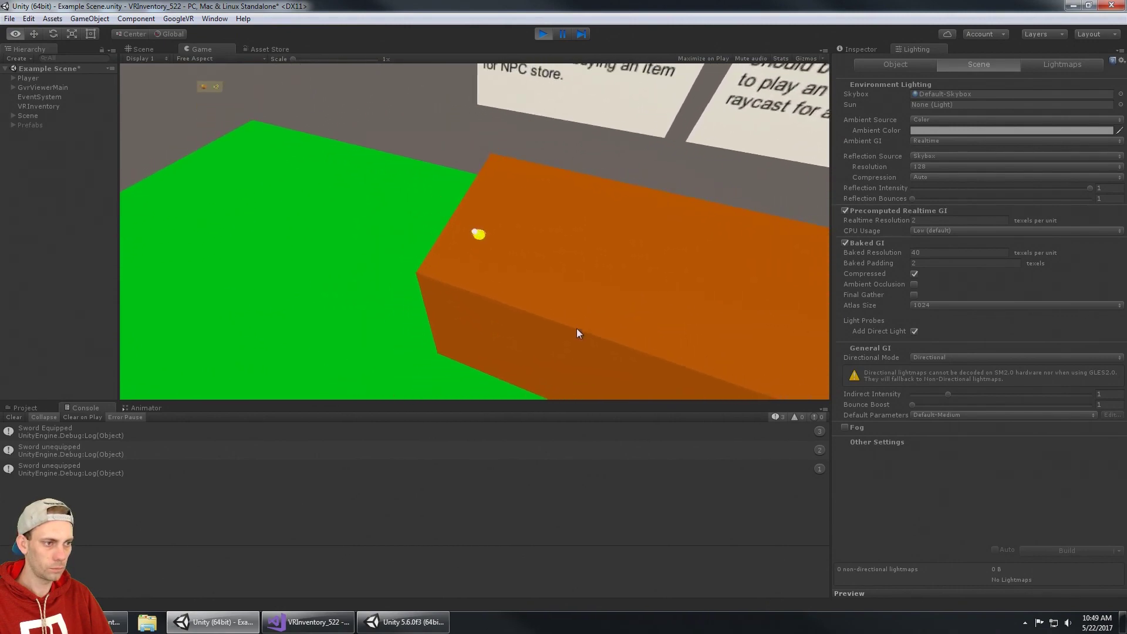
{"action": "left_click", "coordinate": [587, 320]}
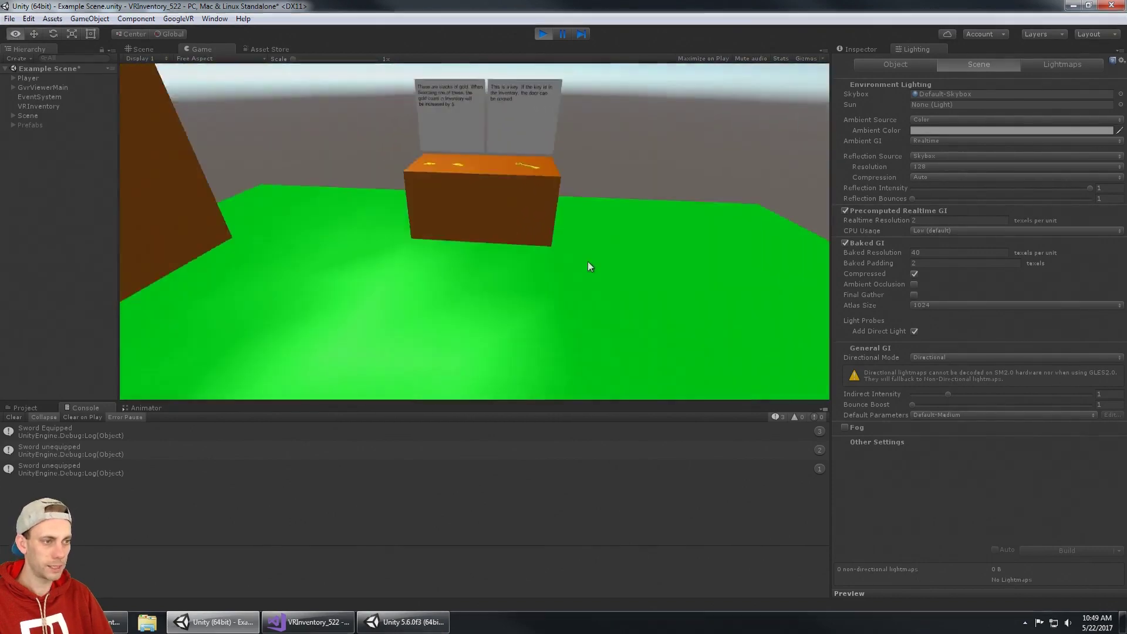
Step: Look down to inspect the Coin and Sword slots in the inventory, and look back up toward the potion table
{"action": "left_click", "coordinate": [596, 331]}
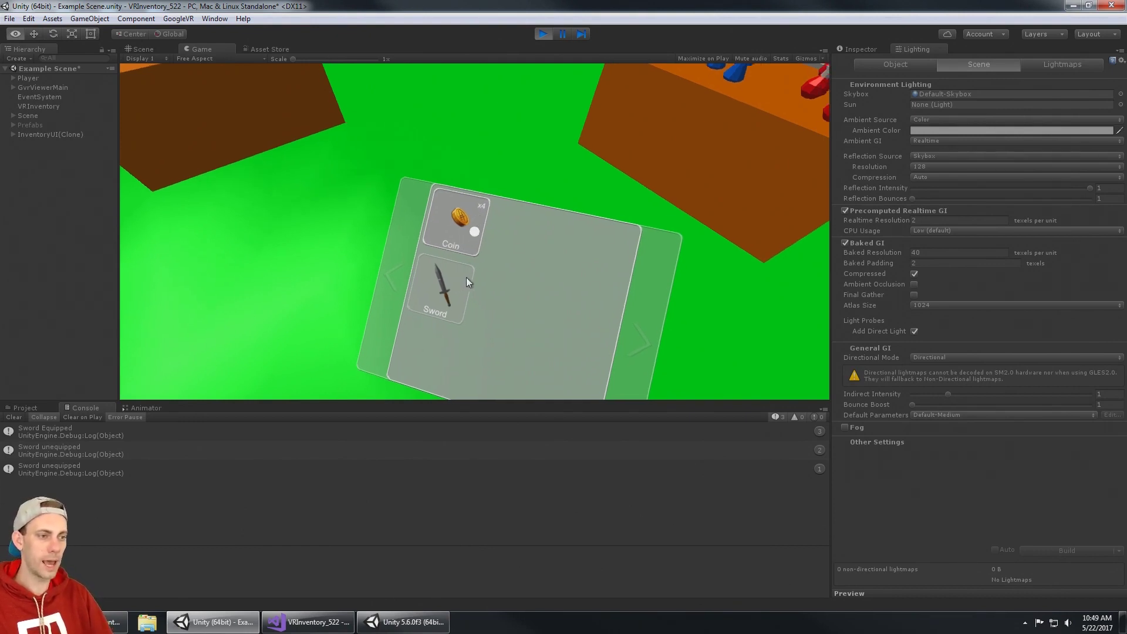
{"action": "key", "text": "alt"}
{"action": "left_click", "coordinate": [496, 230]}
{"action": "key", "text": "alt"}
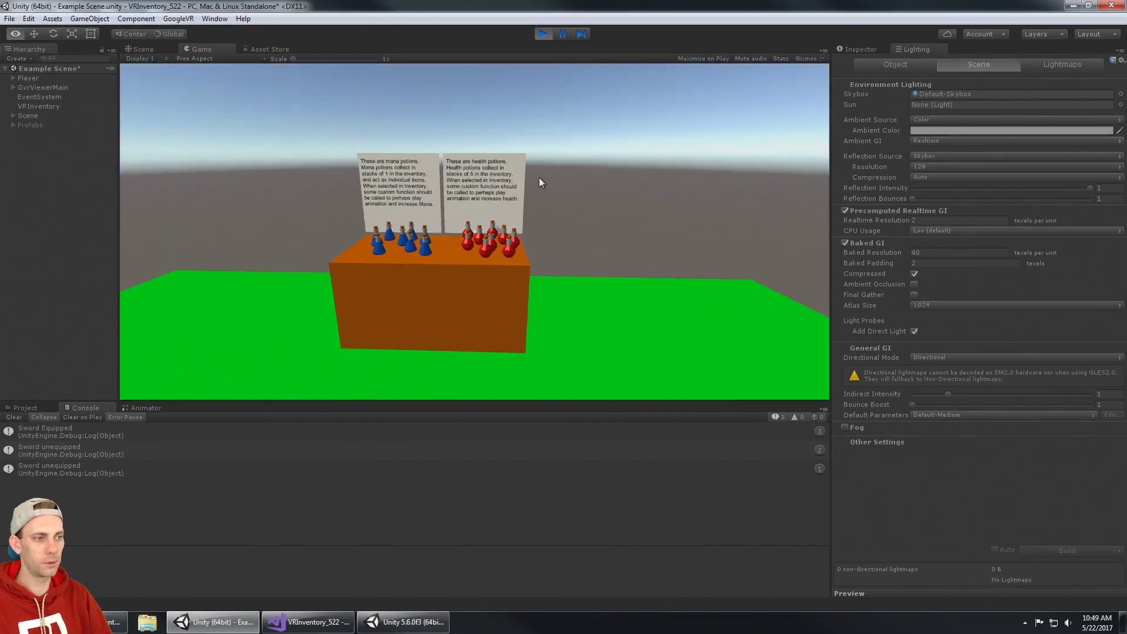
Step: Walk up to the potion table, pick up three health potions, and look down to check them in the inventory
{"action": "key", "text": "w"}
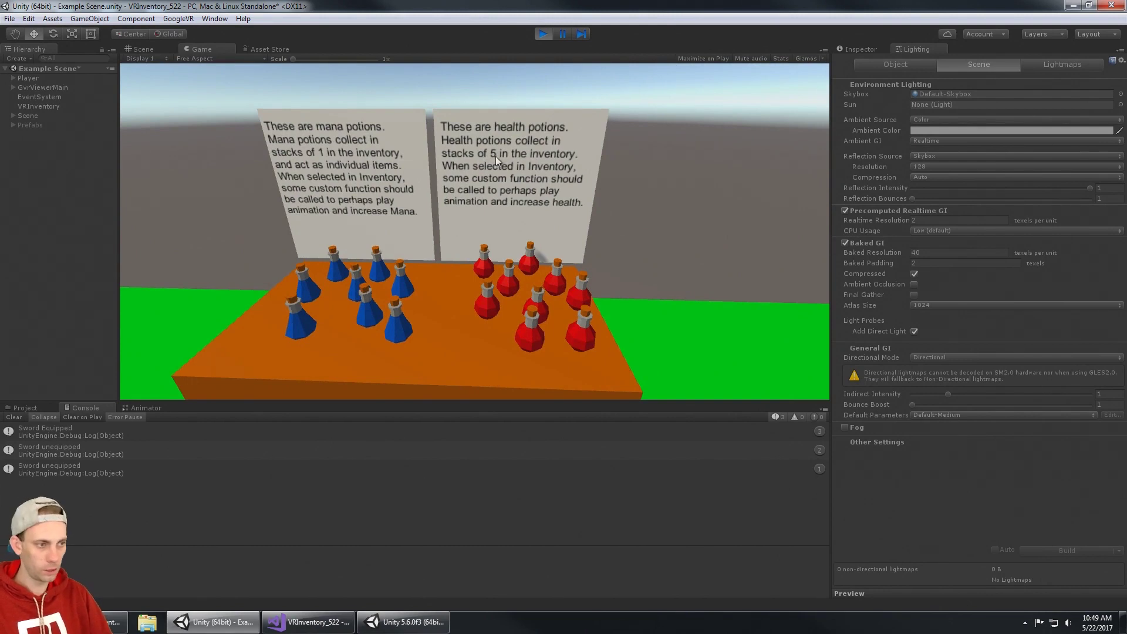
{"action": "key", "text": "alt"}
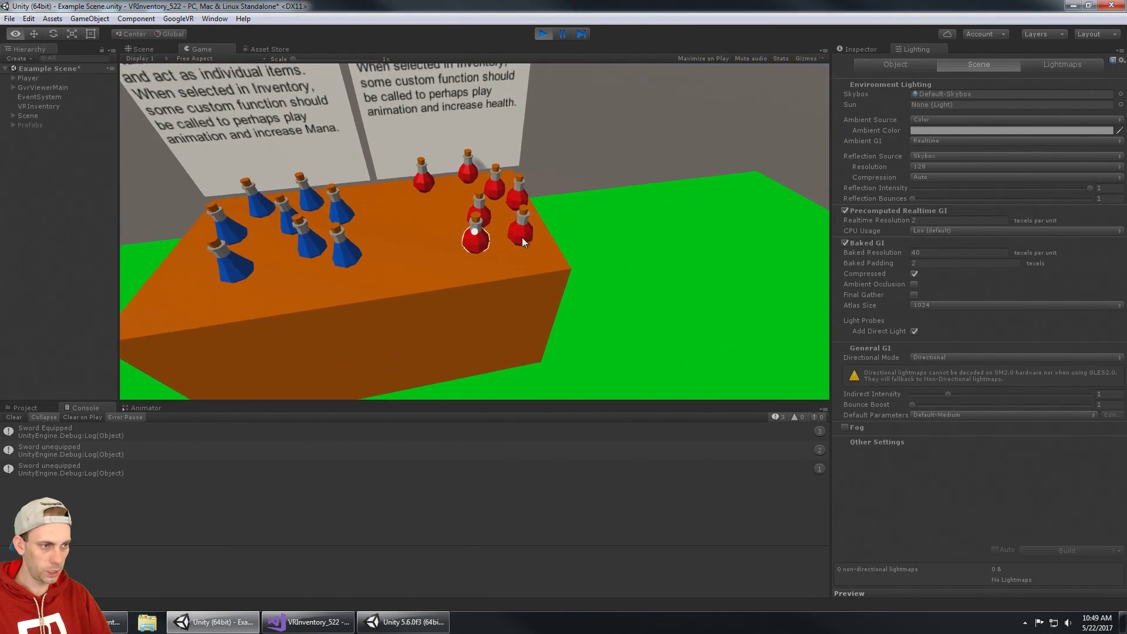
{"action": "left_click", "coordinate": [522, 237]}
{"action": "left_click", "coordinate": [504, 328]}
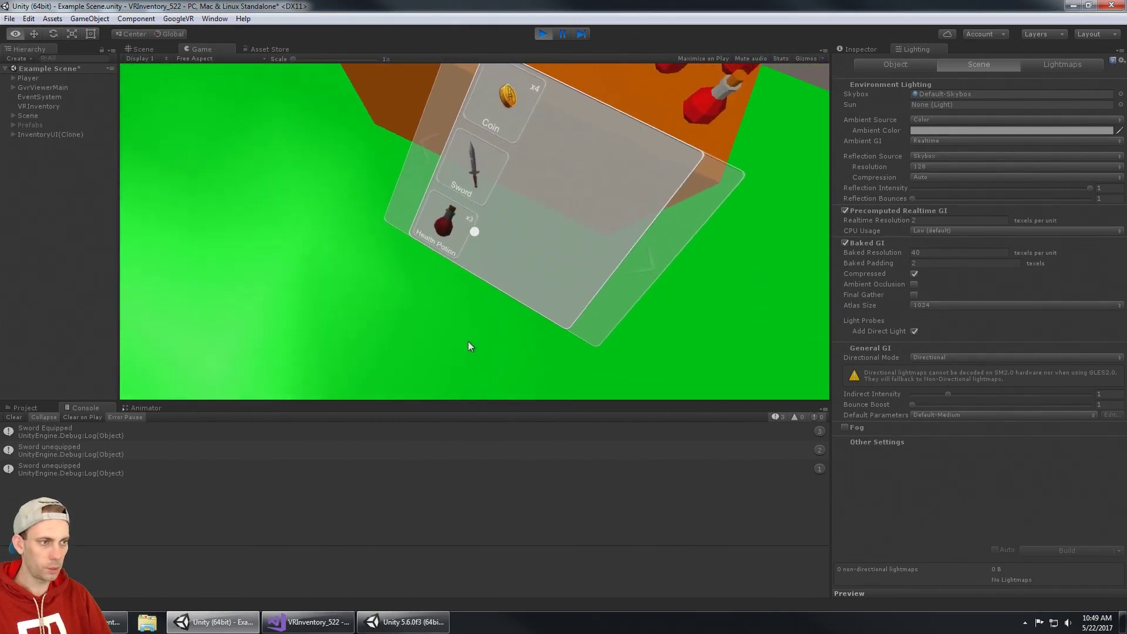
Step: Collect the remaining six health potions from the table and look down to check their stacks in the inventory
{"action": "key", "text": "i"}
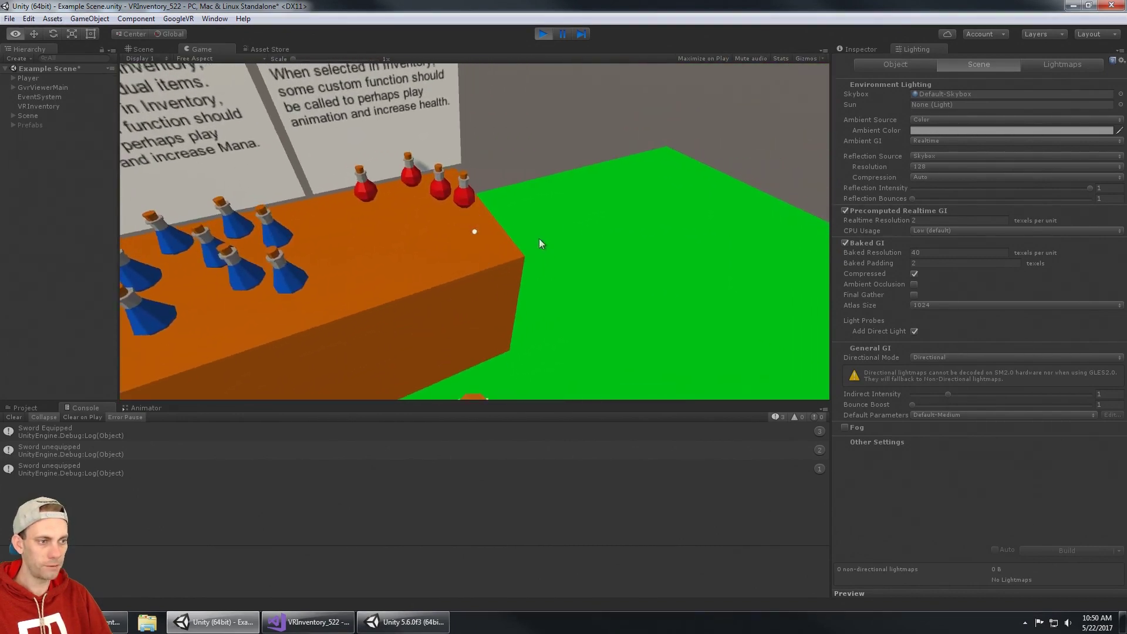
{"action": "key", "text": "i"}
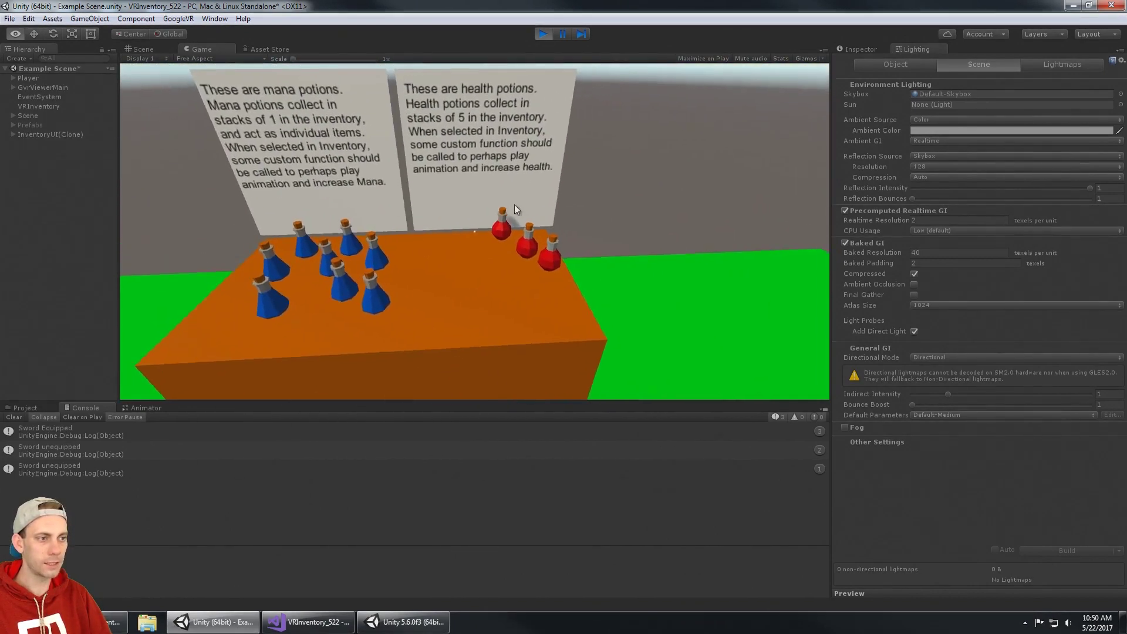
{"action": "left_click", "coordinate": [521, 205]}
{"action": "left_click", "coordinate": [532, 215]}
{"action": "left_click", "coordinate": [535, 216]}
{"action": "left_click", "coordinate": [508, 311]}
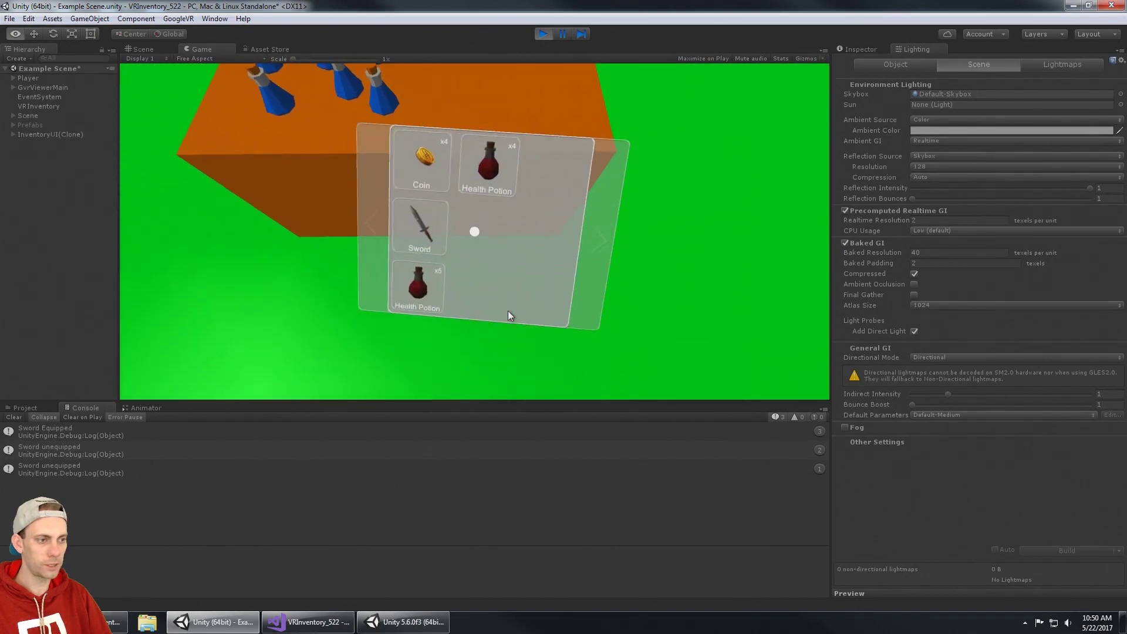
Step: Look back up at the potion table and collect all eight mana potions
{"action": "key", "text": "alt"}
{"action": "key", "text": "i"}
{"action": "key", "text": "alt"}
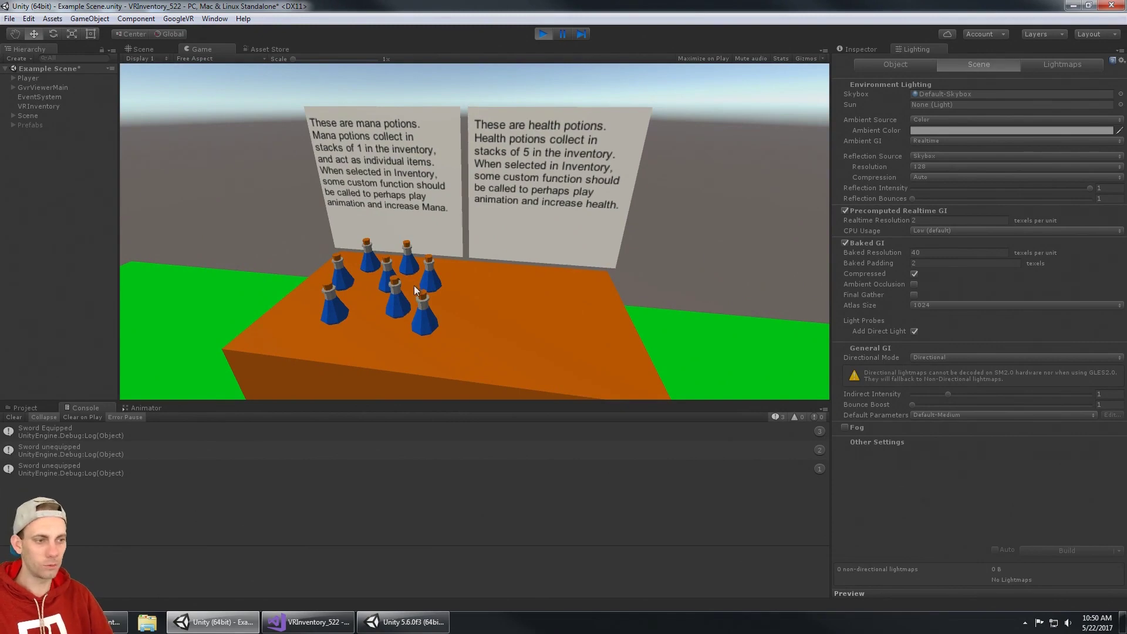
{"action": "key", "text": "alt"}
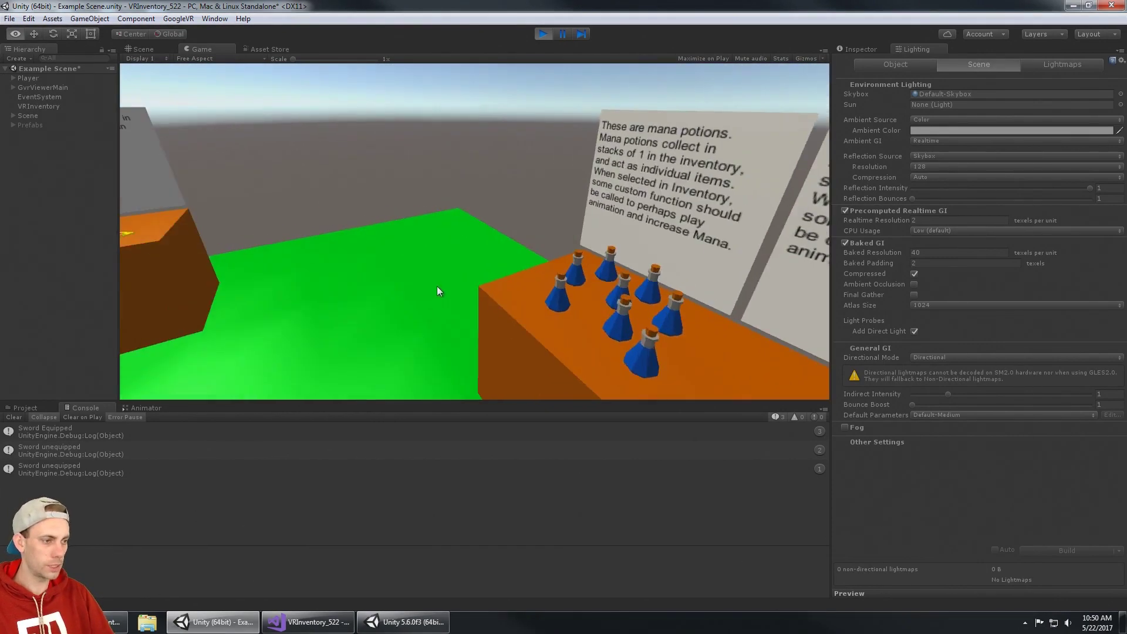
{"action": "key", "text": "alt"}
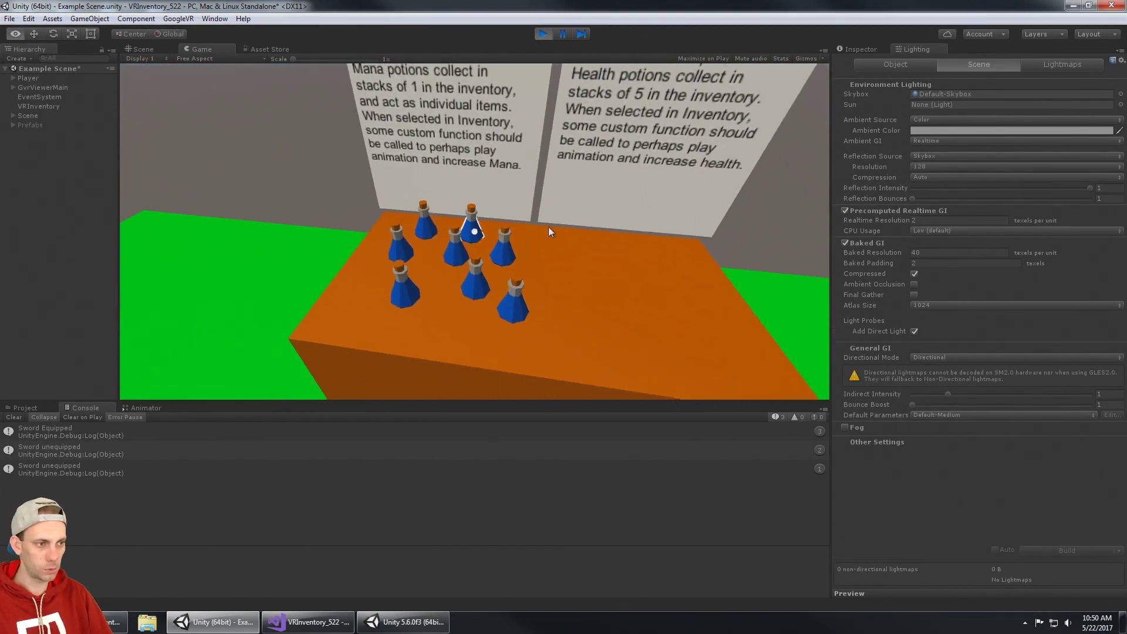
{"action": "left_click", "coordinate": [562, 238], "text": "alt"}
{"action": "left_click", "coordinate": [563, 255], "text": "alt"}
{"action": "left_click", "coordinate": [559, 253], "text": "alt"}
{"action": "left_click", "coordinate": [542, 238], "text": "alt"}
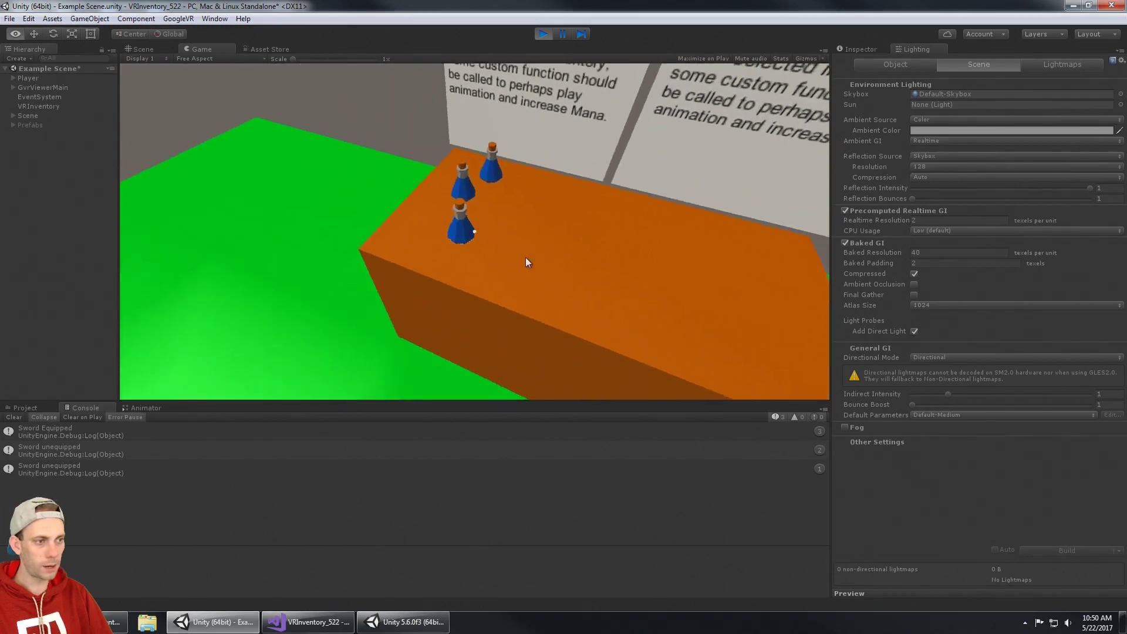
{"action": "left_click", "coordinate": [524, 257], "text": "alt"}
{"action": "left_click", "coordinate": [524, 231], "text": "alt"}
{"action": "left_click", "coordinate": [538, 230], "text": "alt"}
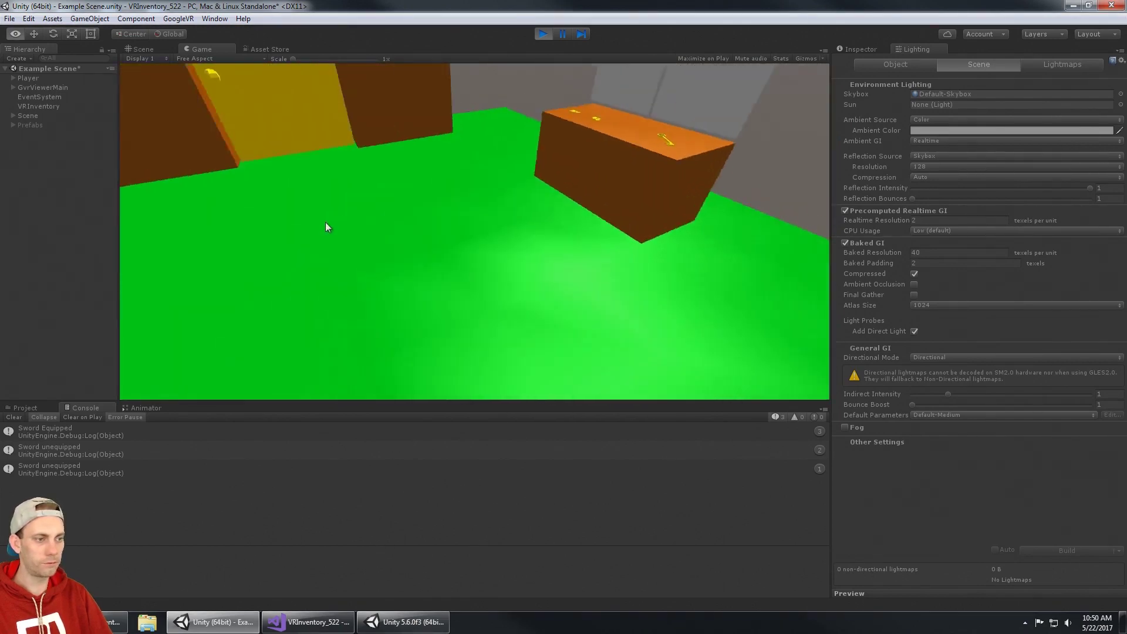
Step: Look down to open the filled inventory, view its potion slots, and advance to the next page
{"action": "left_click", "coordinate": [438, 288], "text": "alt"}
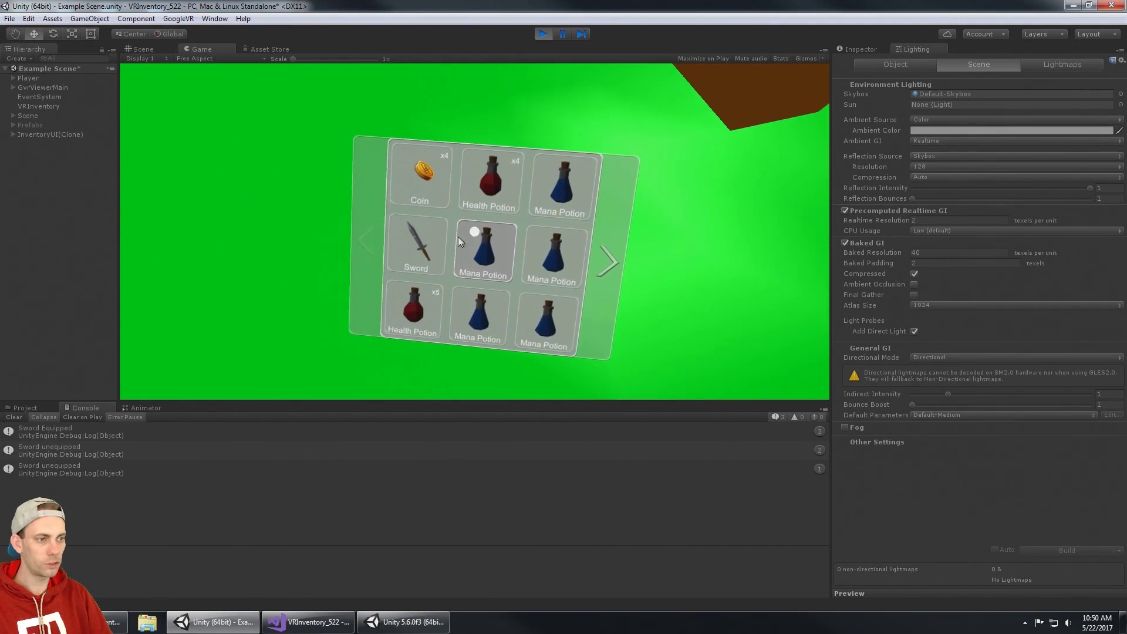
{"action": "key", "text": "alt"}
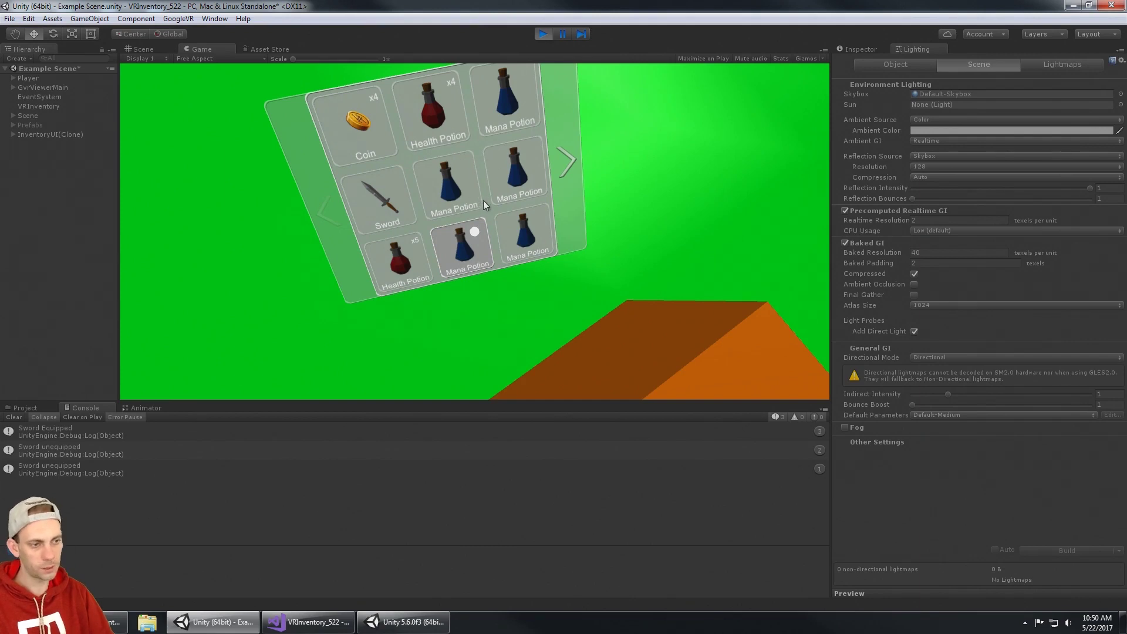
{"action": "key", "text": "alt"}
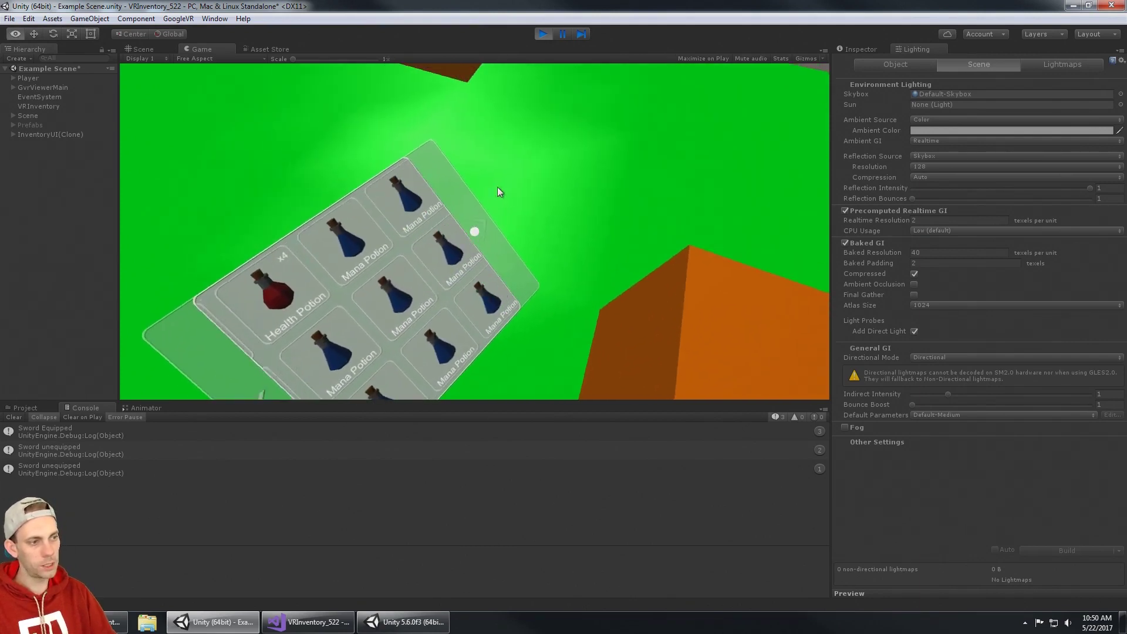
{"action": "key", "text": "alt"}
{"action": "key", "text": "alt"}
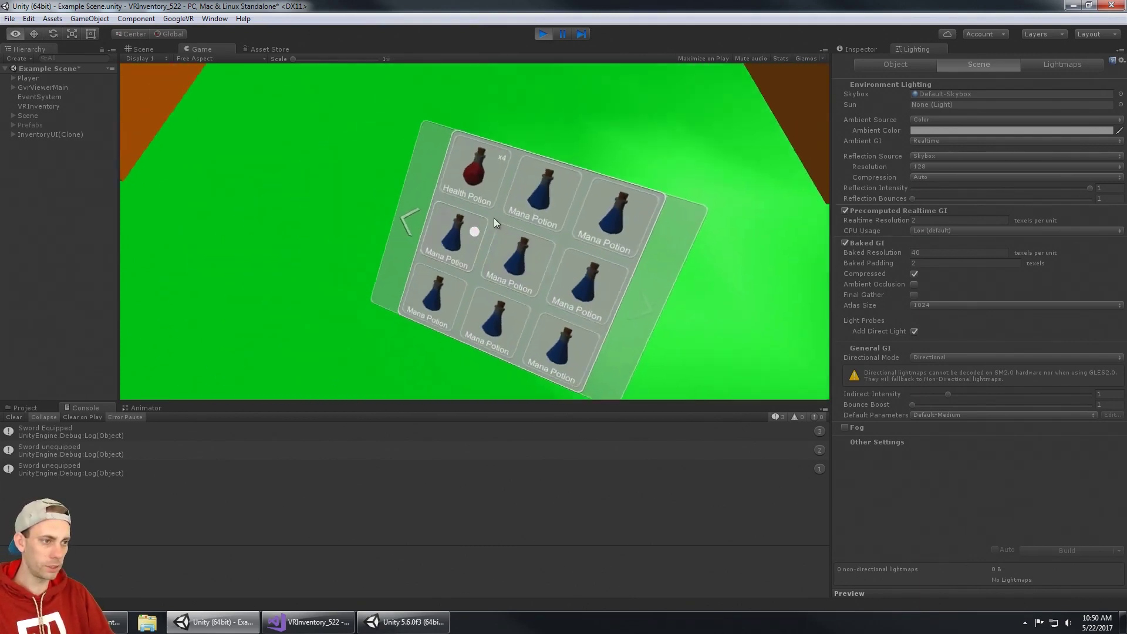
Step: Page the inventory back to the coin and sword, forward once more, and back again
{"action": "left_click", "coordinate": [460, 205], "text": "alt"}
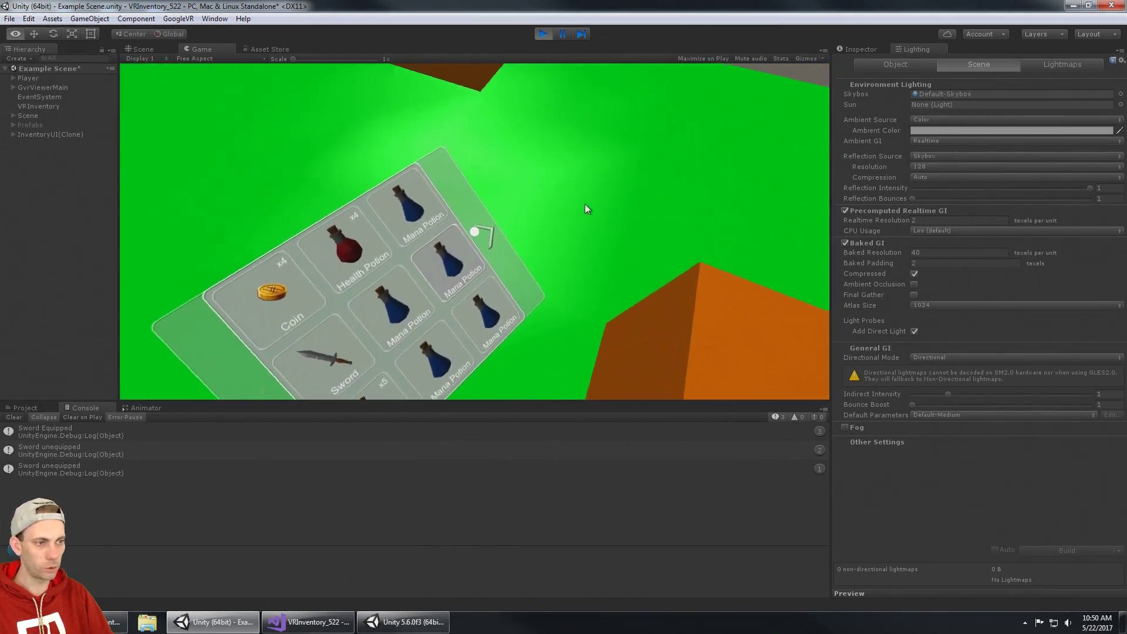
{"action": "left_click", "coordinate": [587, 203], "text": "alt"}
{"action": "key", "text": "alt"}
{"action": "left_click", "coordinate": [463, 198], "text": "alt"}
{"action": "key", "text": "alt"}
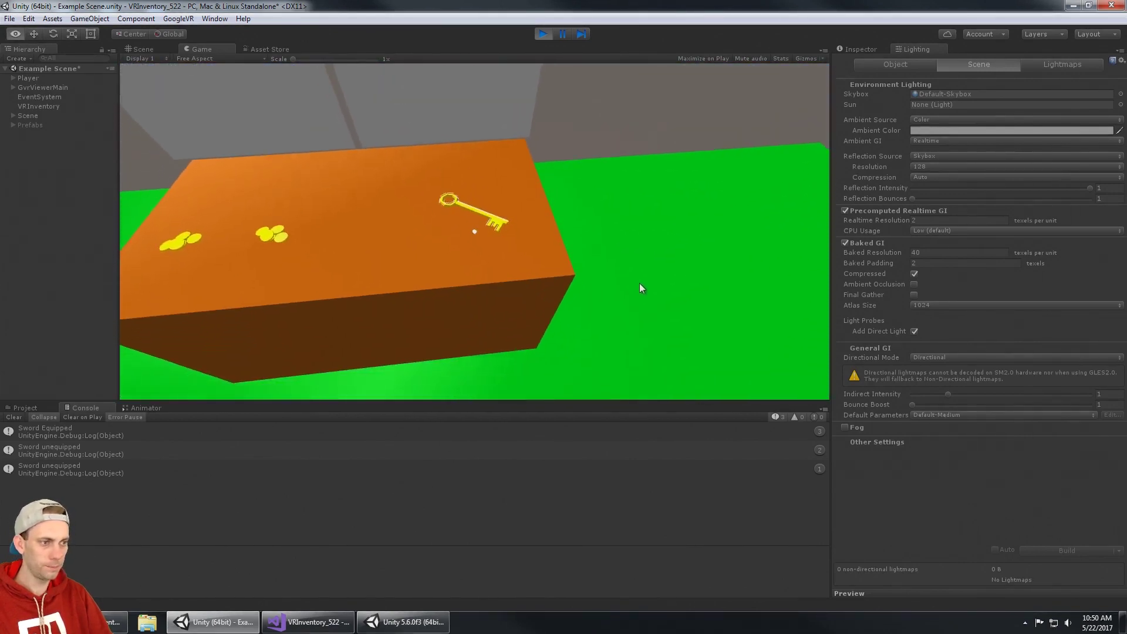
Step: Pick up the key from the stacked gold table and go to the yellow door
{"action": "left_click", "coordinate": [639, 283], "text": "alt"}
{"action": "key", "text": "alt"}
{"action": "key", "text": "w"}
{"action": "key", "text": "alt"}
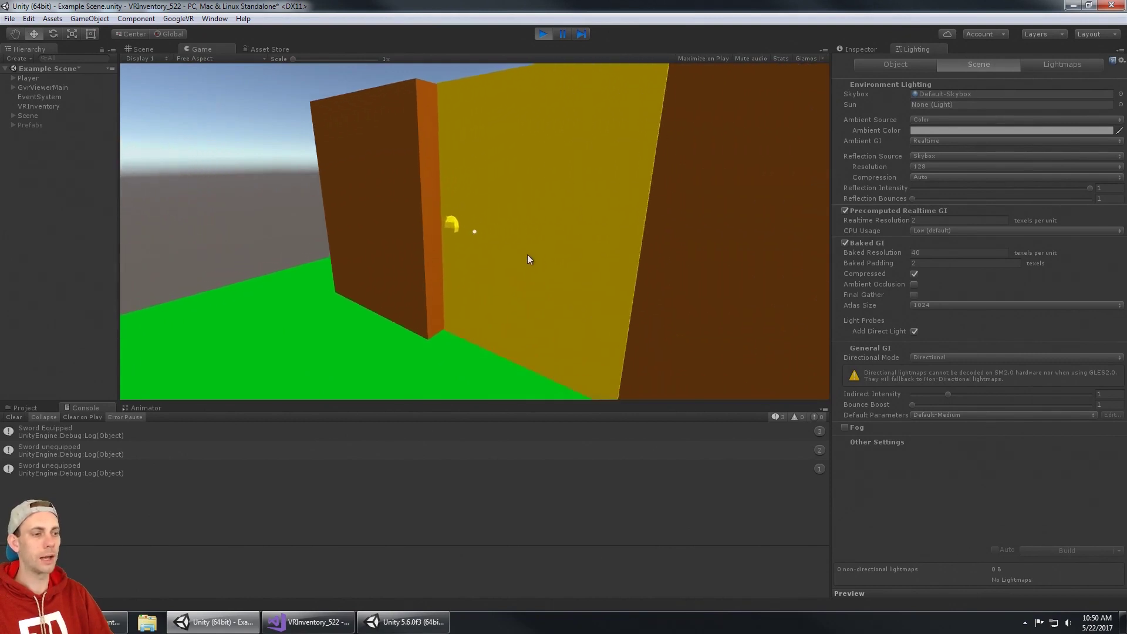
Step: Turn away from the door, walk back to the stacked gold table, and examine its two gold stacks and sign
{"action": "key", "text": "alt"}
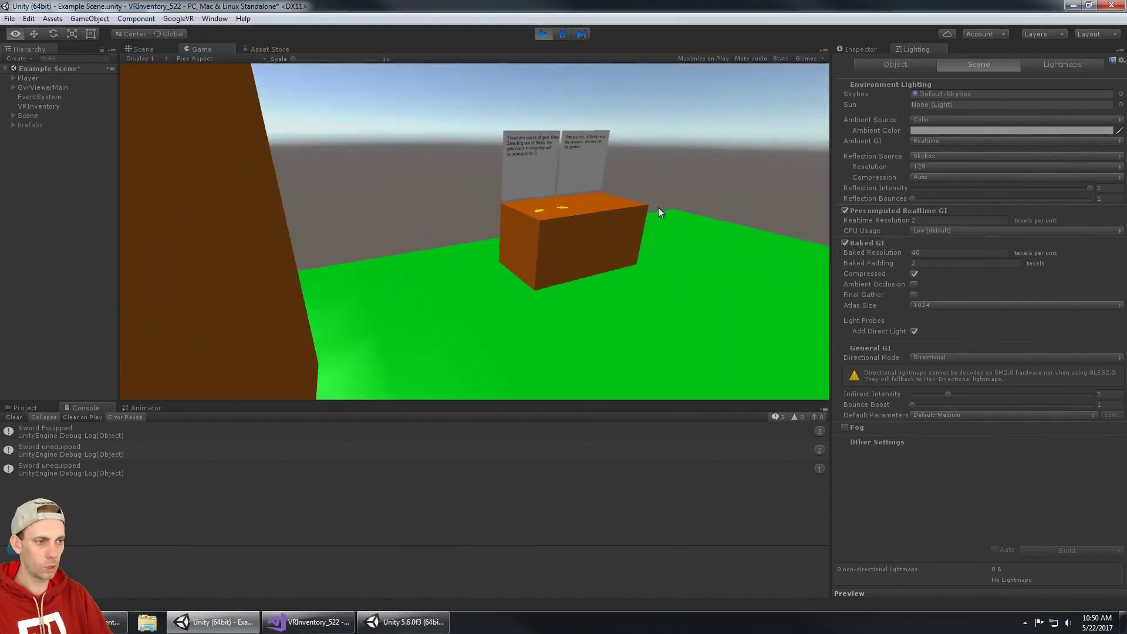
{"action": "key", "text": "w"}
{"action": "key", "text": "w"}
{"action": "key", "text": "alt"}
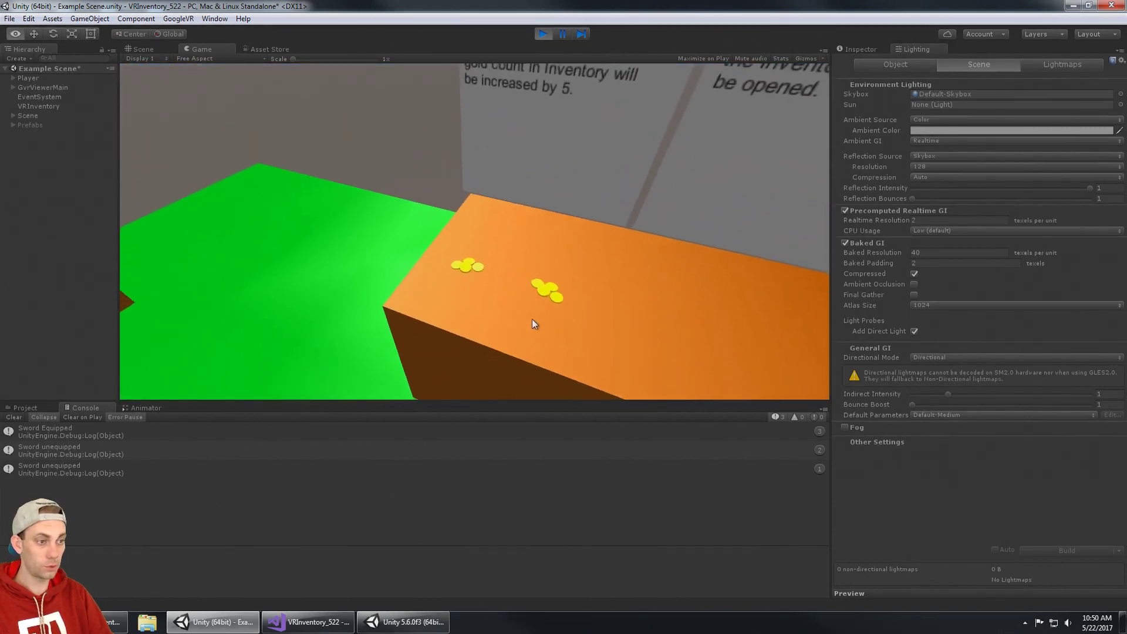
{"action": "key", "text": "alt"}
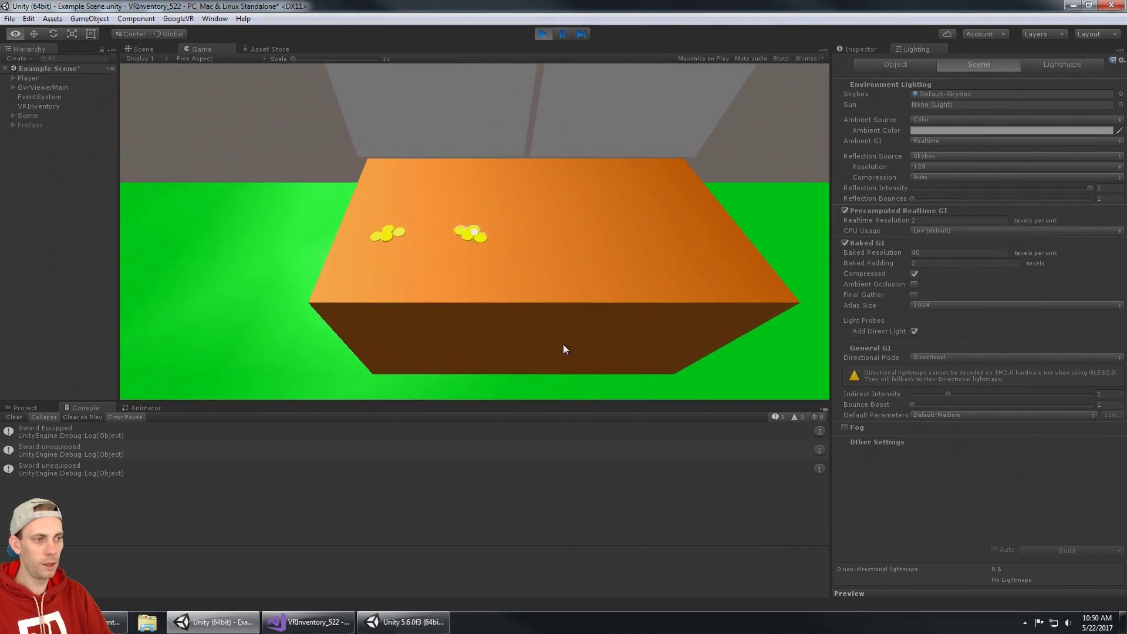
{"action": "key", "text": "alt"}
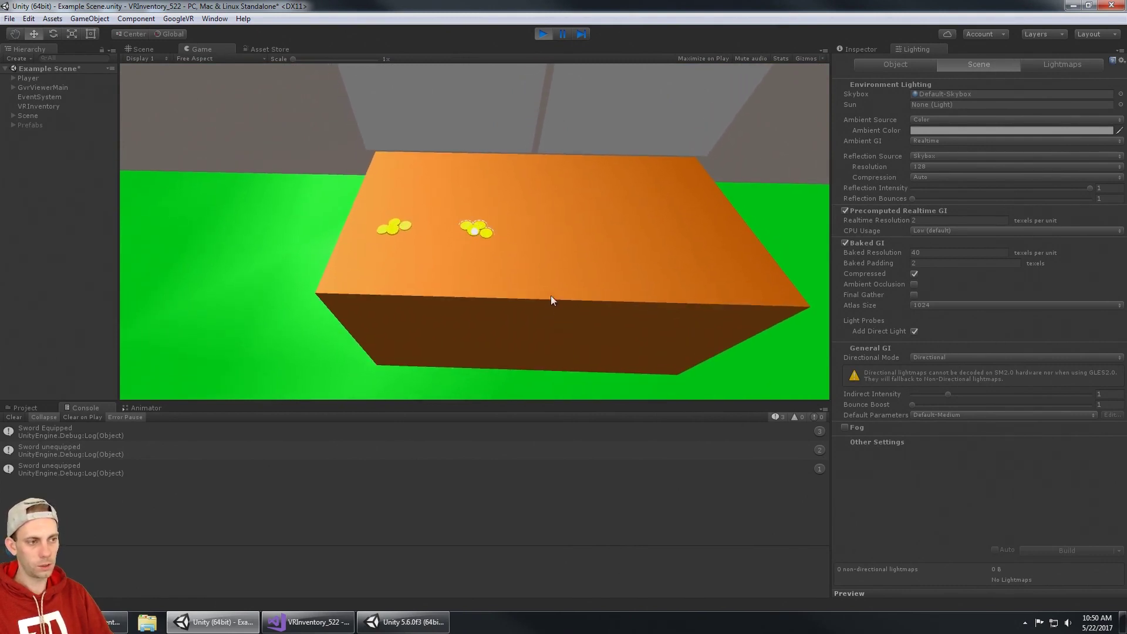
{"action": "key", "text": "alt"}
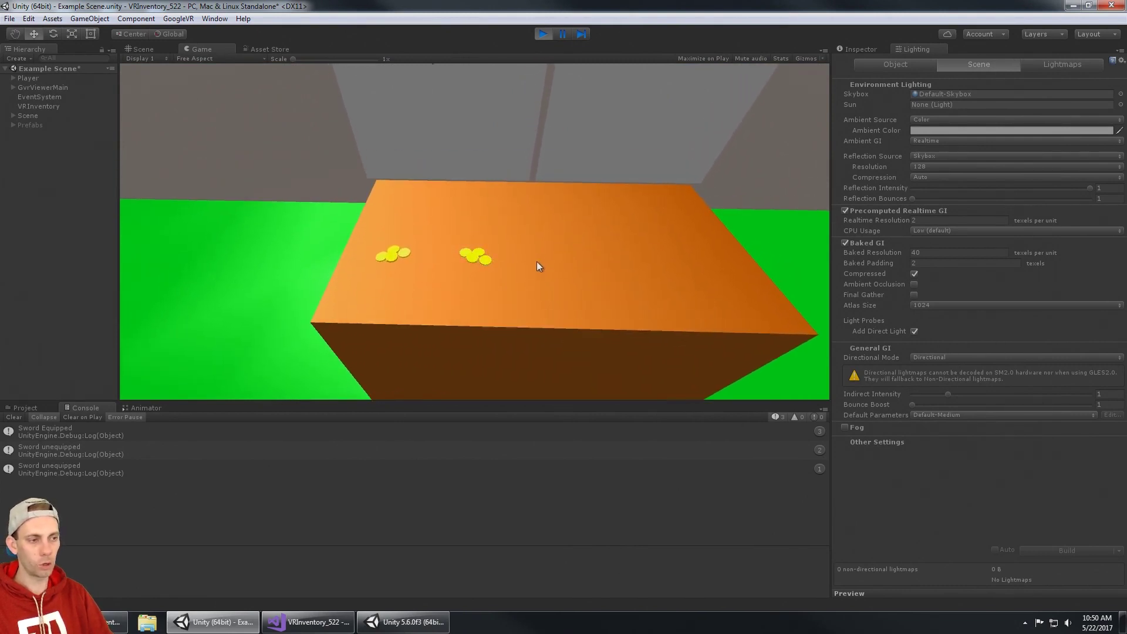
{"action": "key", "text": "alt"}
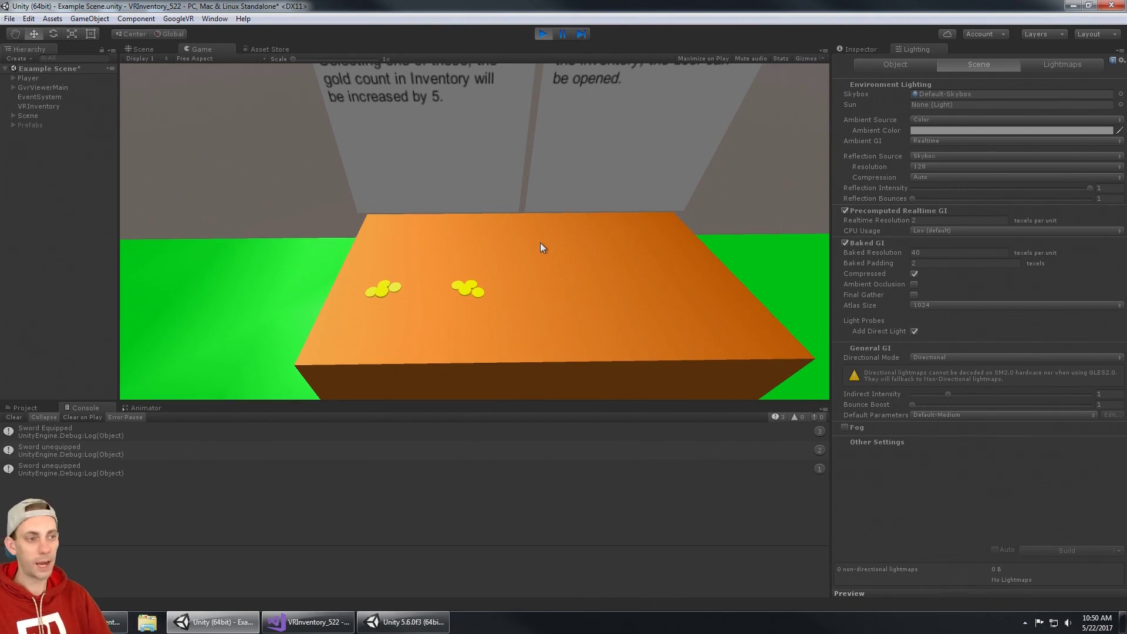
Step: Collect both gold stacks from the orange table into the inventory
{"action": "key", "text": "alt"}
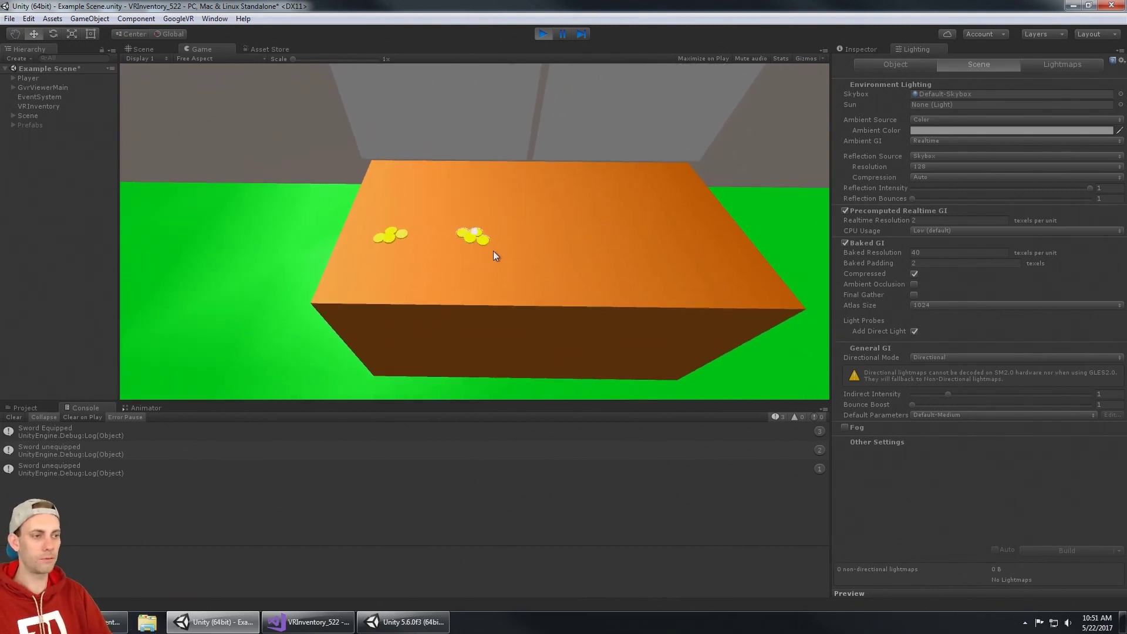
{"action": "left_click", "coordinate": [491, 214]}
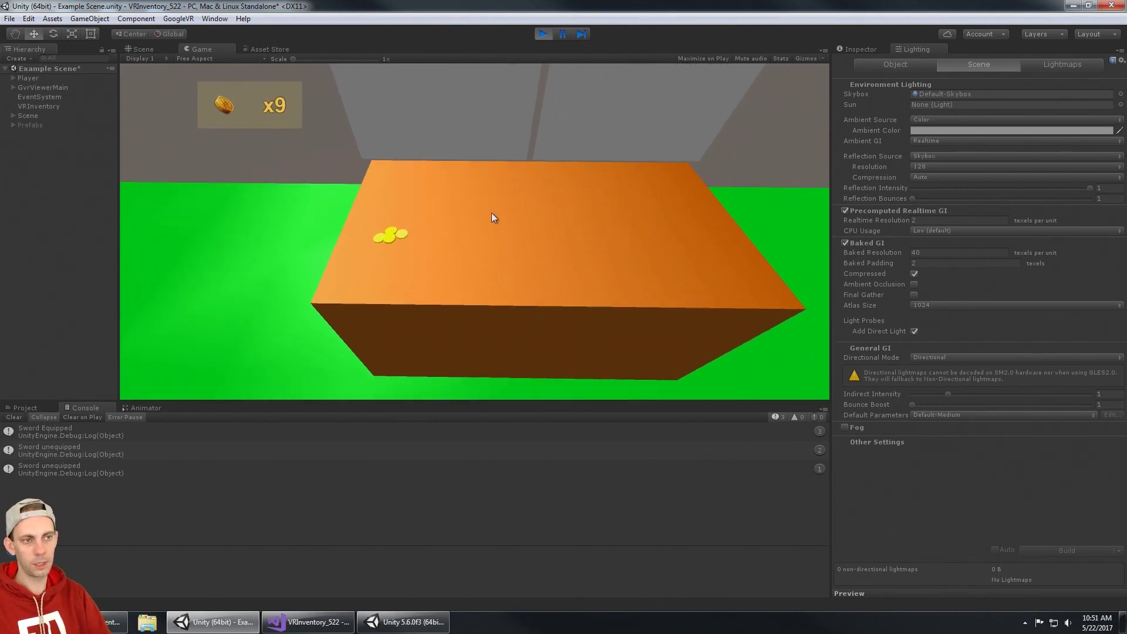
{"action": "left_click", "coordinate": [509, 187]}
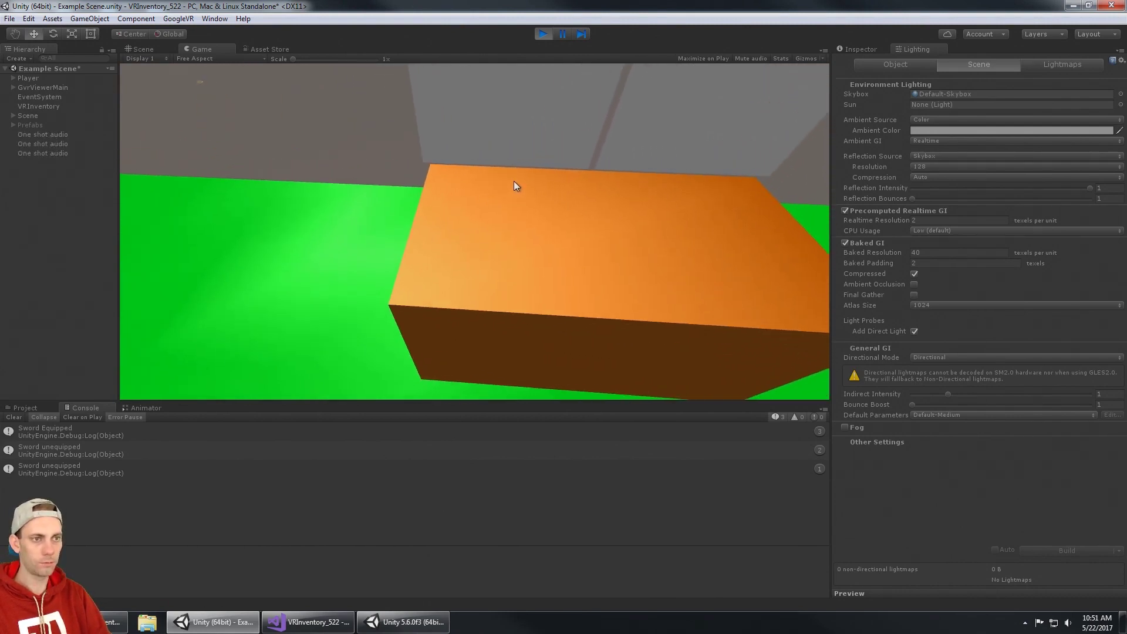
Step: View the gold and key signs, go back toward the yellow door, and look down to open the inventory
{"action": "key", "text": "alt"}
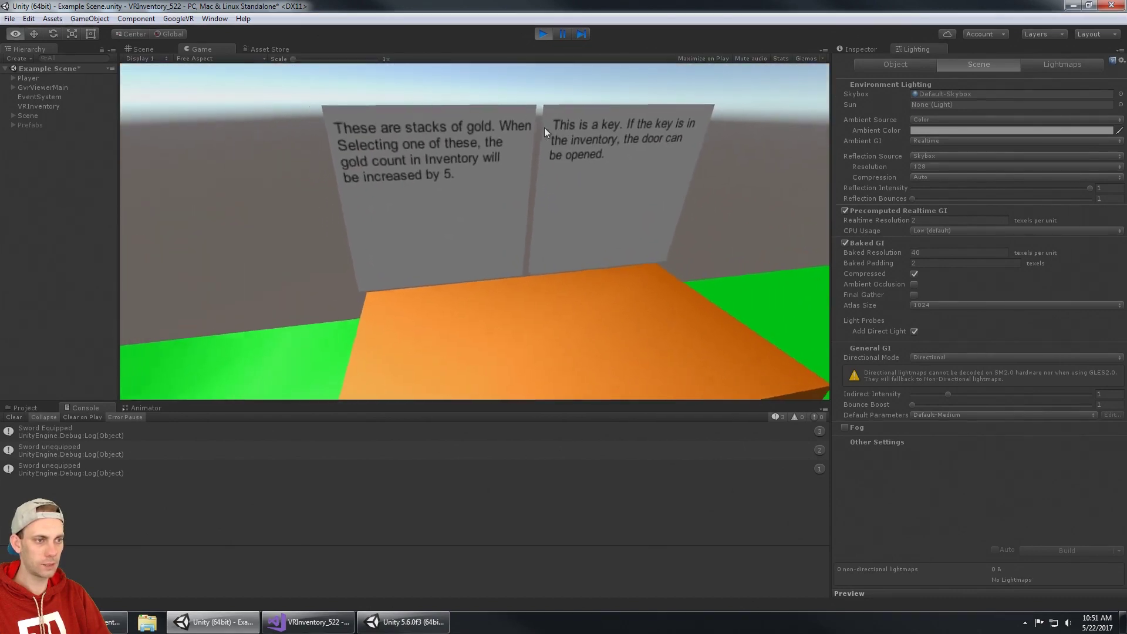
{"action": "mouse_move", "coordinate": [505, 186]}
{"action": "key", "text": "alt"}
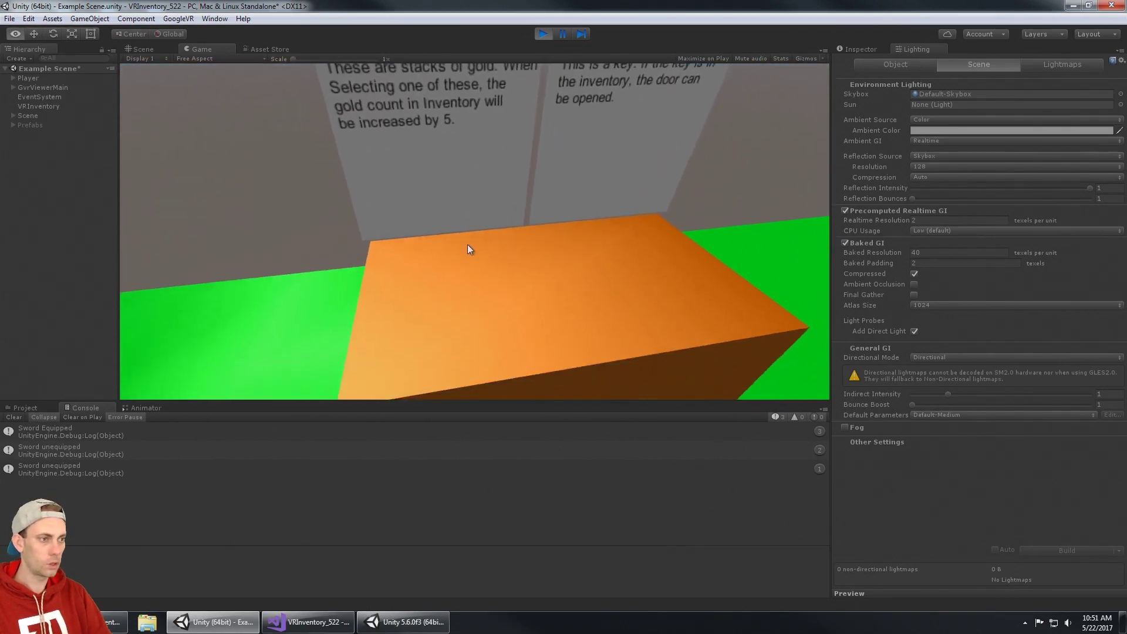
{"action": "key", "text": "w"}
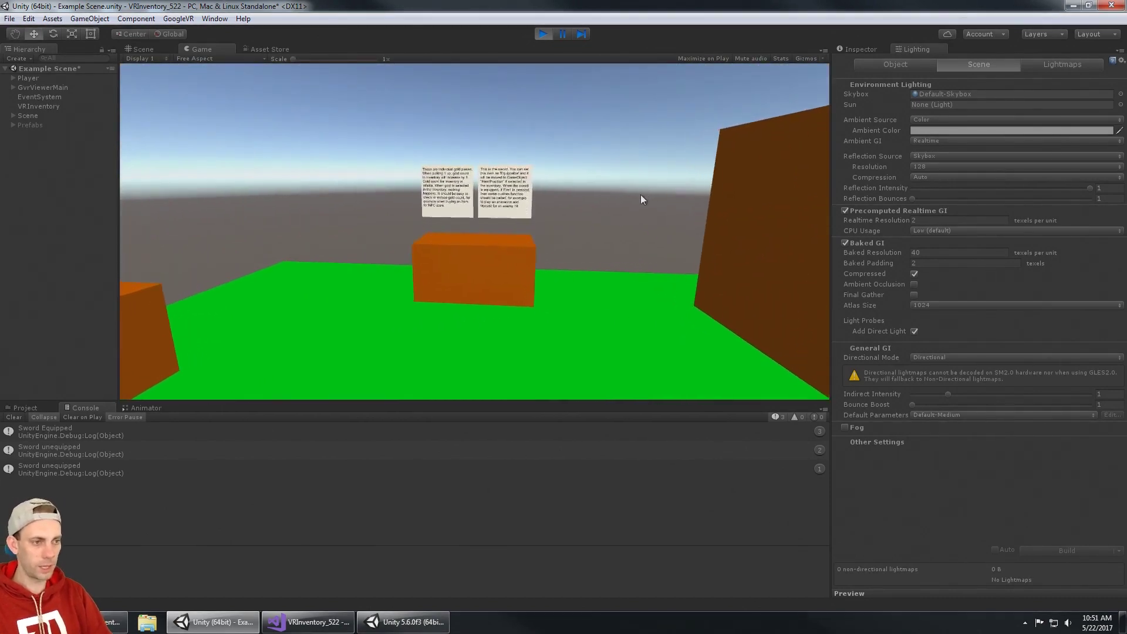
{"action": "key", "text": "alt"}
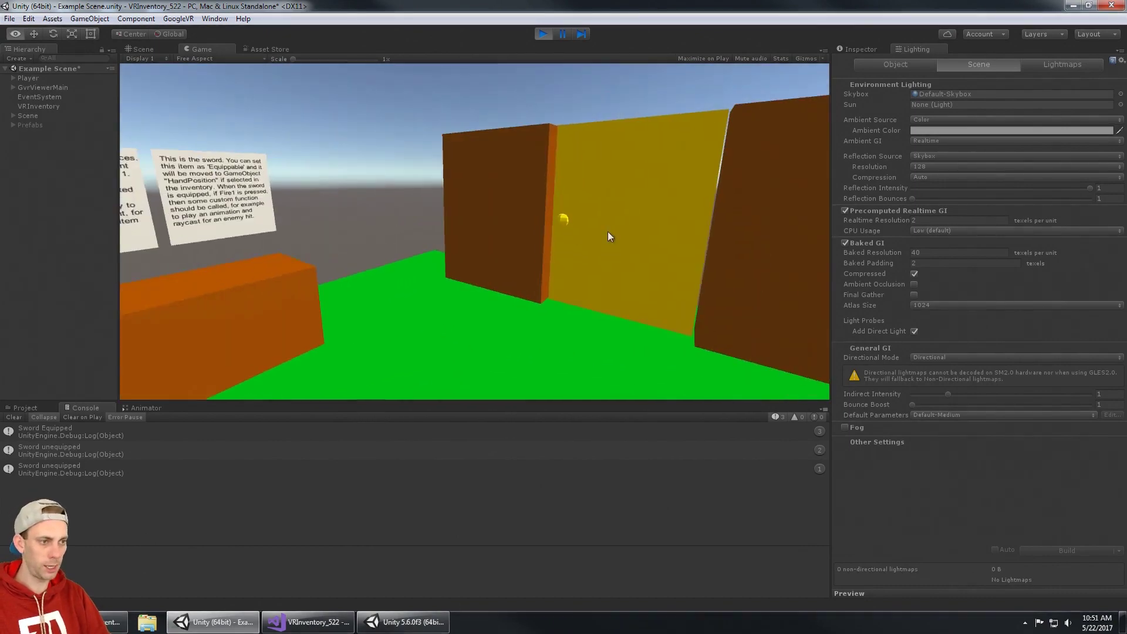
{"action": "key", "text": "alt"}
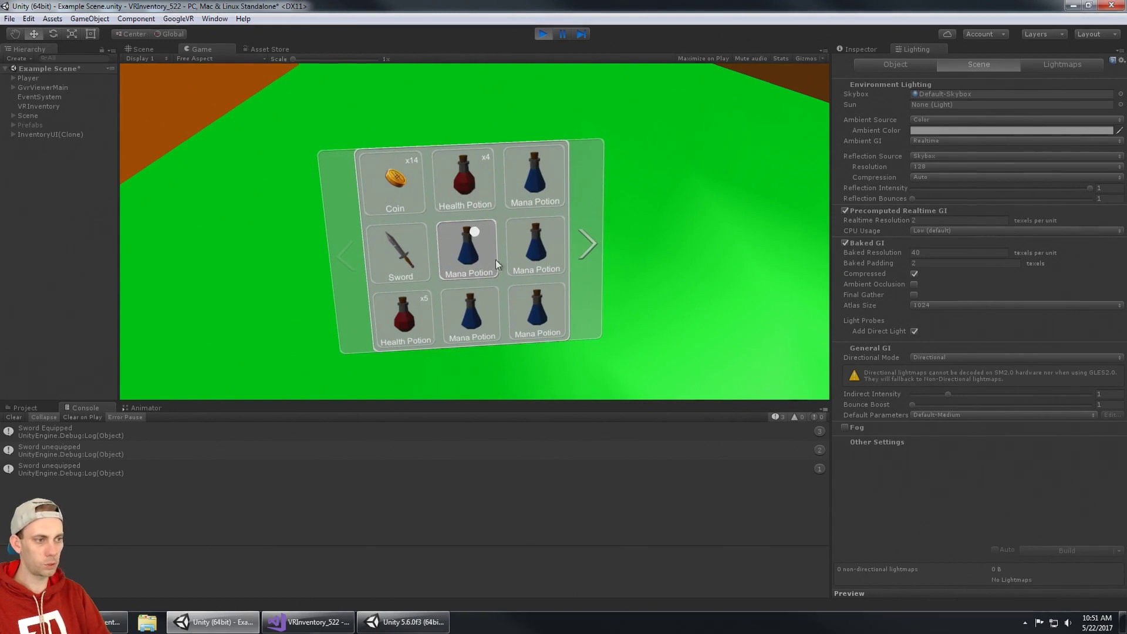
Step: Page back and forth through the inventory and drink several mana potions from its slots
{"action": "left_click", "coordinate": [600, 241]}
{"action": "key", "text": "alt"}
{"action": "left_click", "coordinate": [566, 240], "text": "alt"}
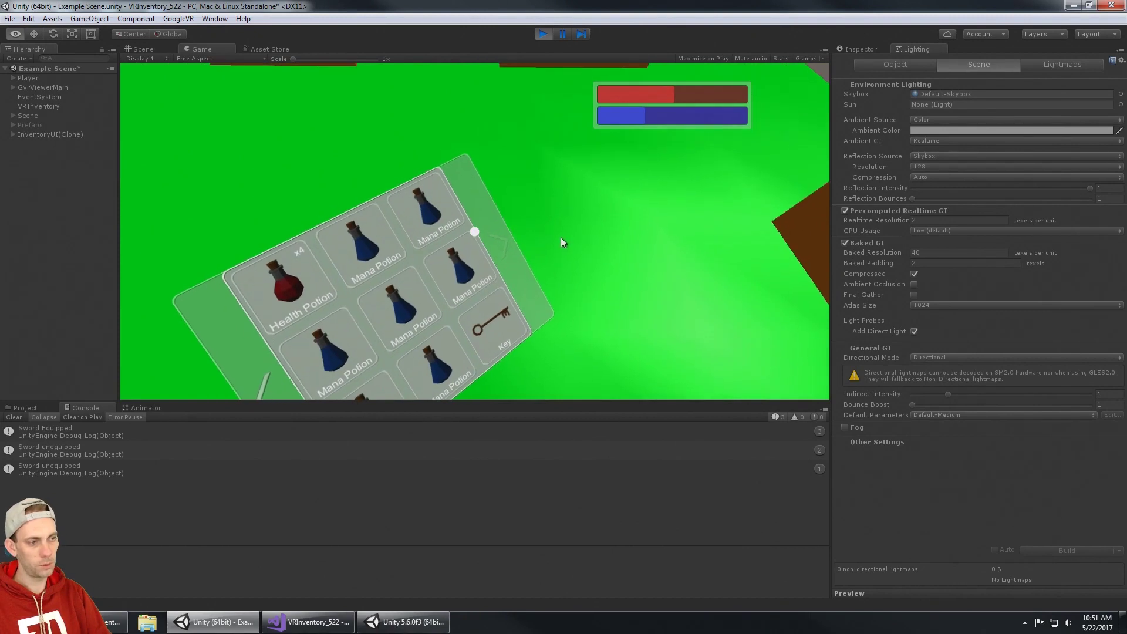
{"action": "key", "text": "alt"}
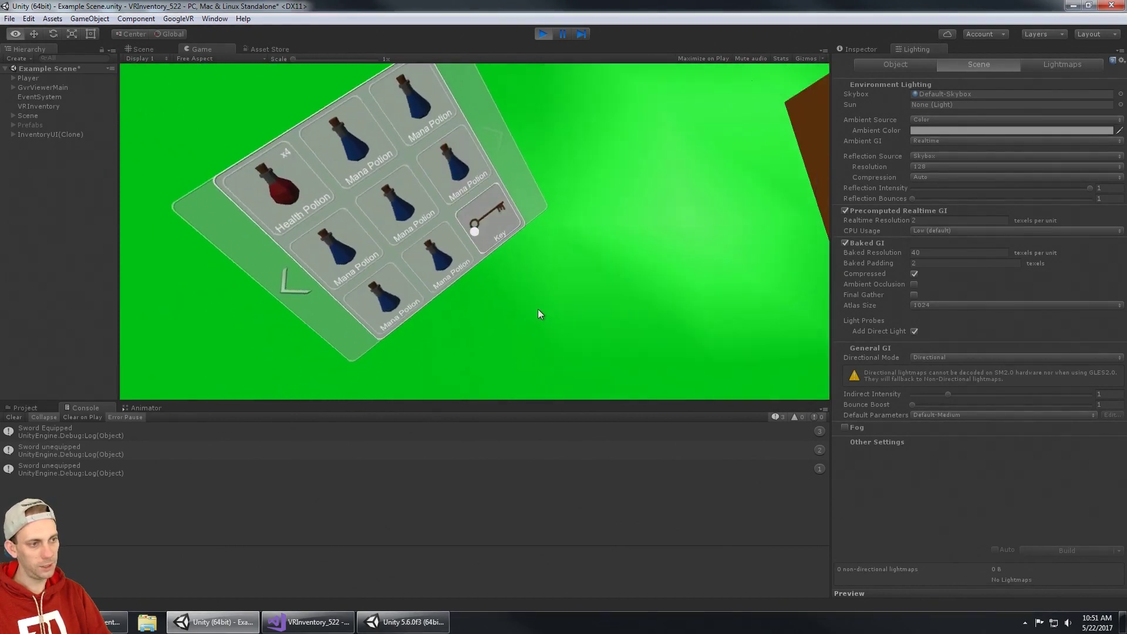
{"action": "left_click", "coordinate": [423, 260], "text": "alt"}
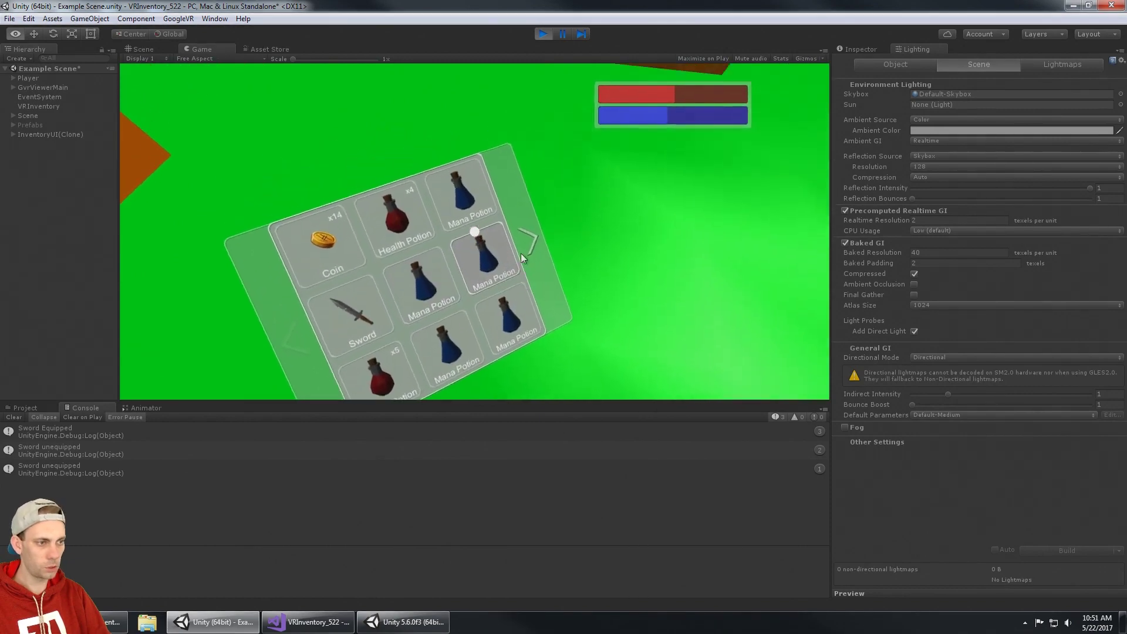
{"action": "left_click", "coordinate": [555, 260], "text": "alt"}
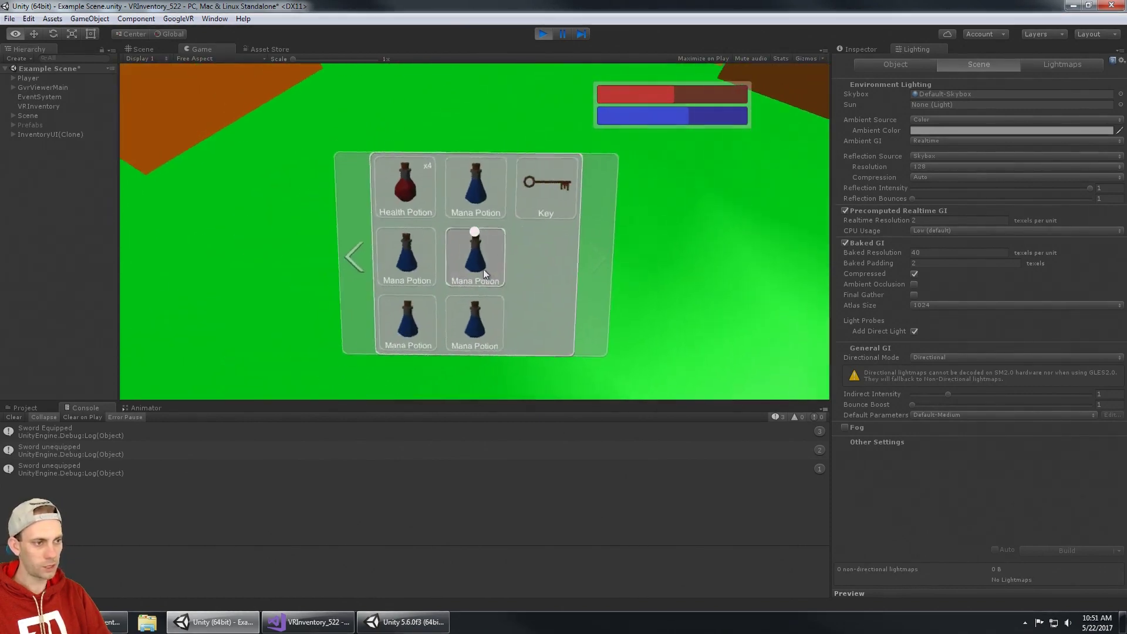
{"action": "left_click", "coordinate": [419, 263], "text": "alt"}
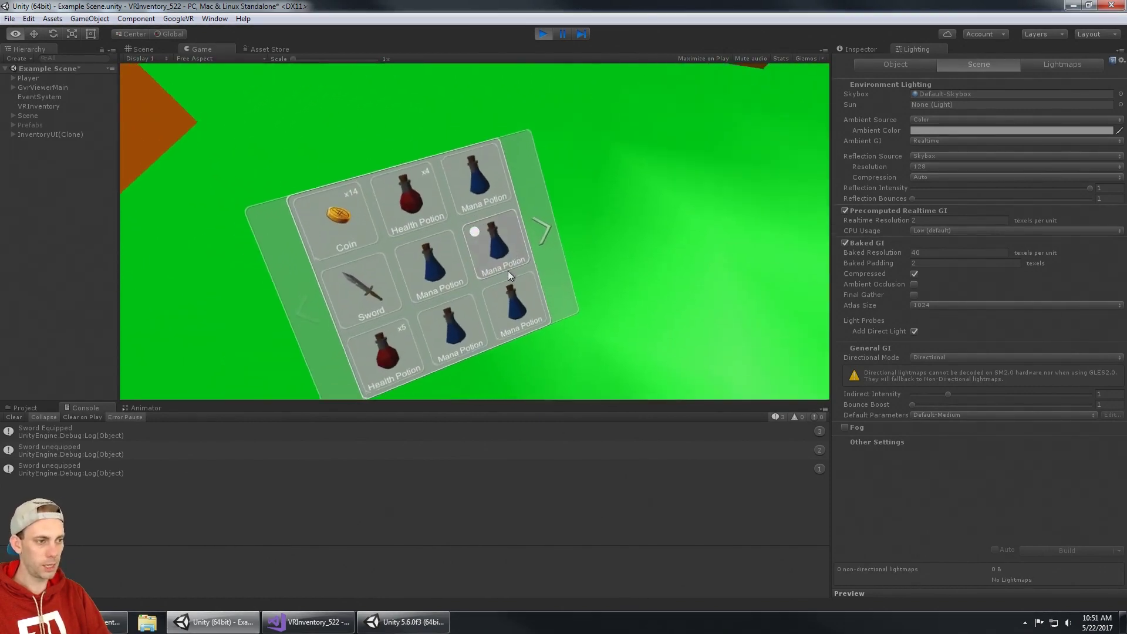
{"action": "left_click", "coordinate": [481, 280], "text": "alt"}
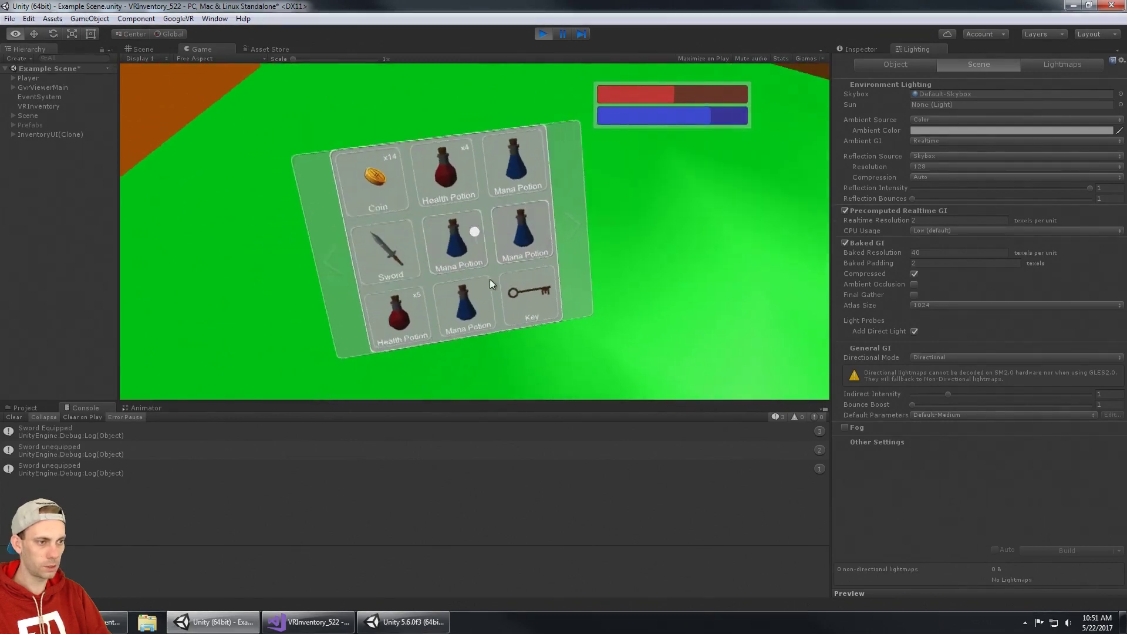
{"action": "left_click", "coordinate": [517, 277], "text": "alt"}
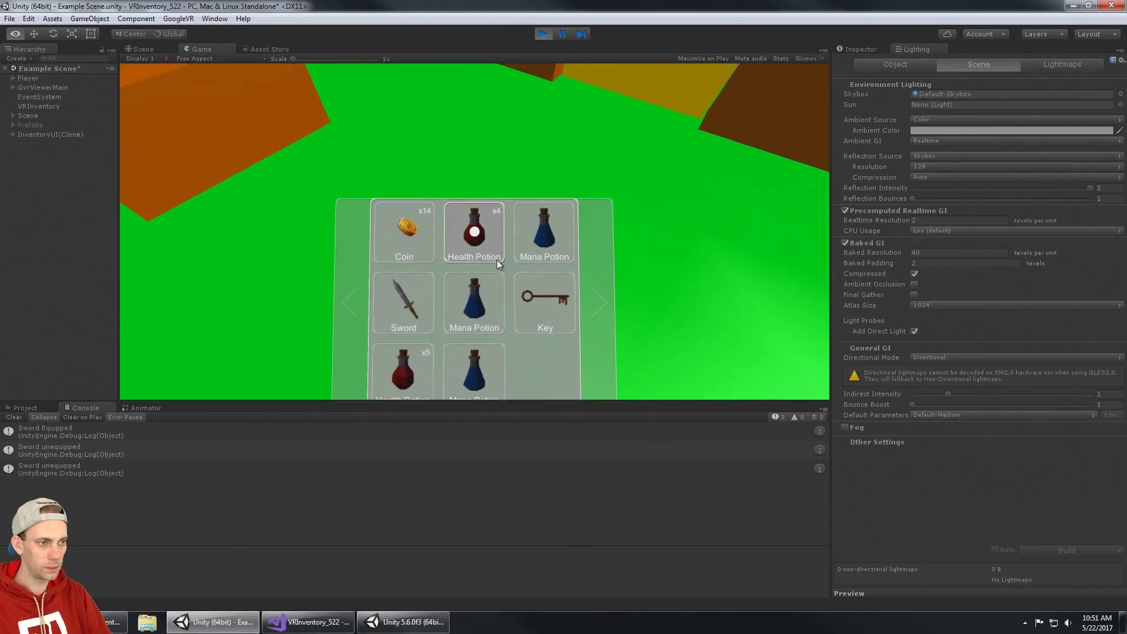
Step: Drink two health potions from the stack below the sword in the inventory
{"action": "left_click", "coordinate": [497, 259], "text": "alt"}
{"action": "left_click", "coordinate": [497, 260]}
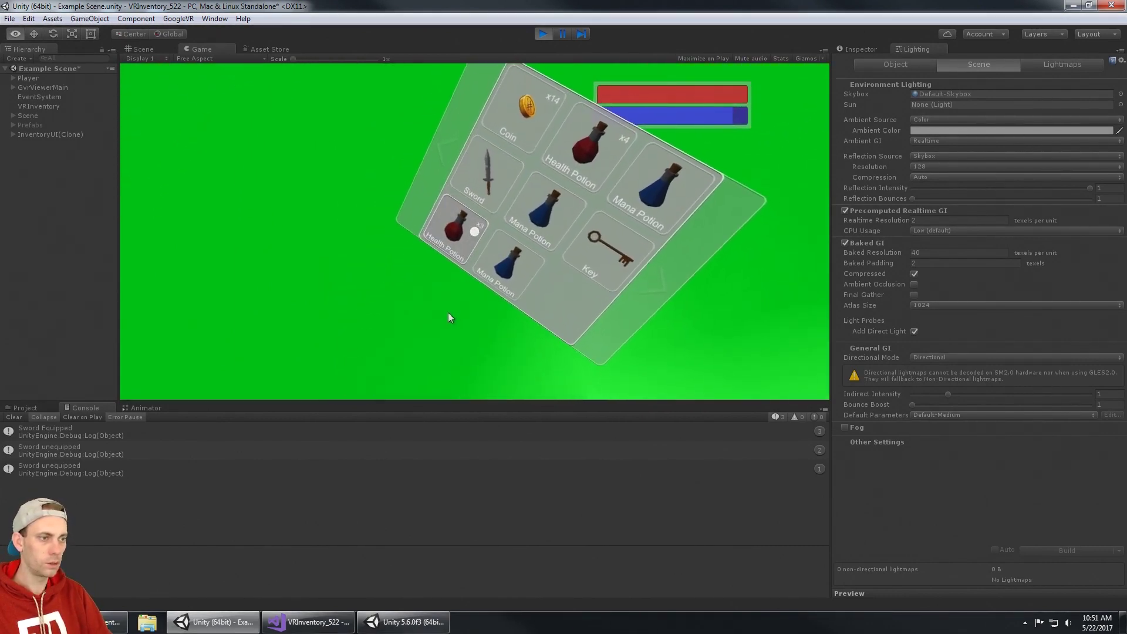
{"action": "key", "text": "alt"}
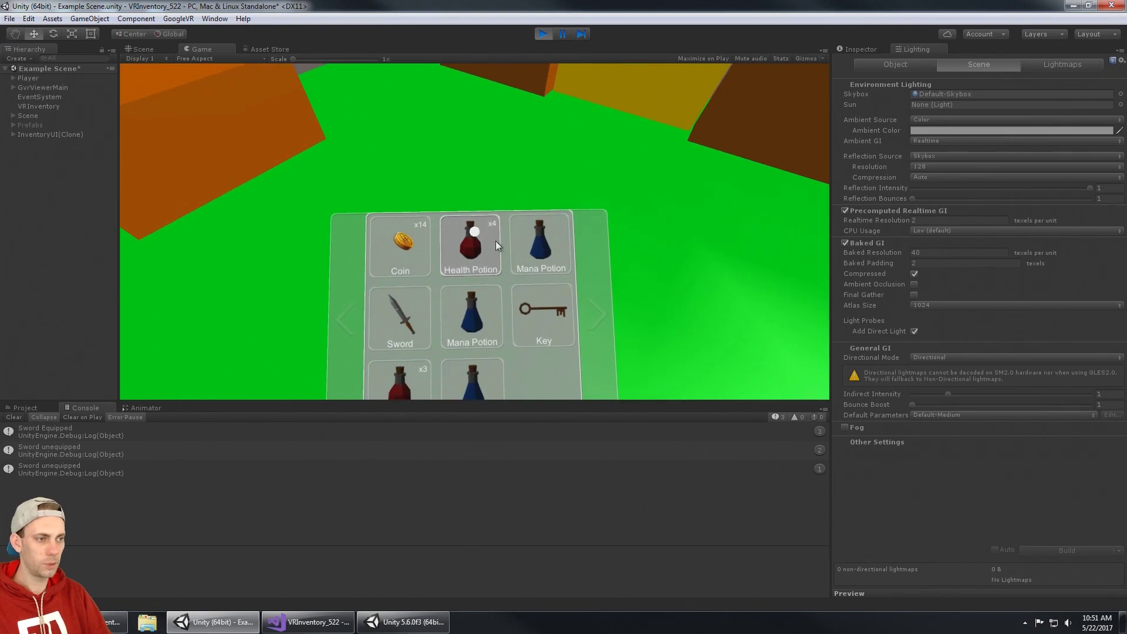
Step: Look over the inventory slots and equip the sword
{"action": "key", "text": "alt"}
{"action": "key", "text": "alt"}
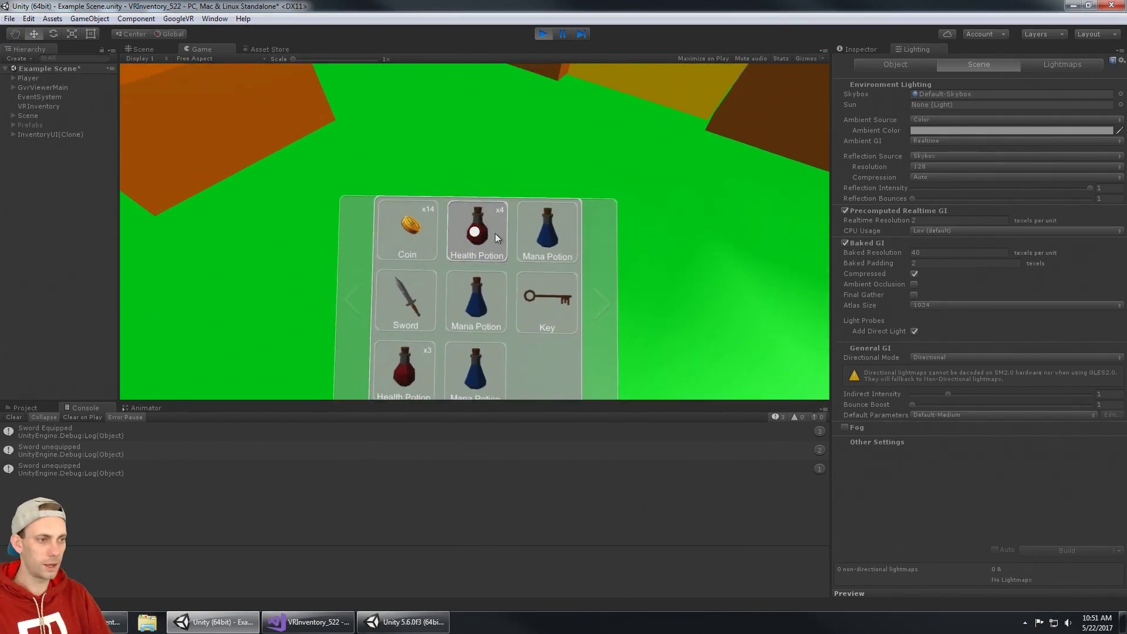
{"action": "key", "text": "alt"}
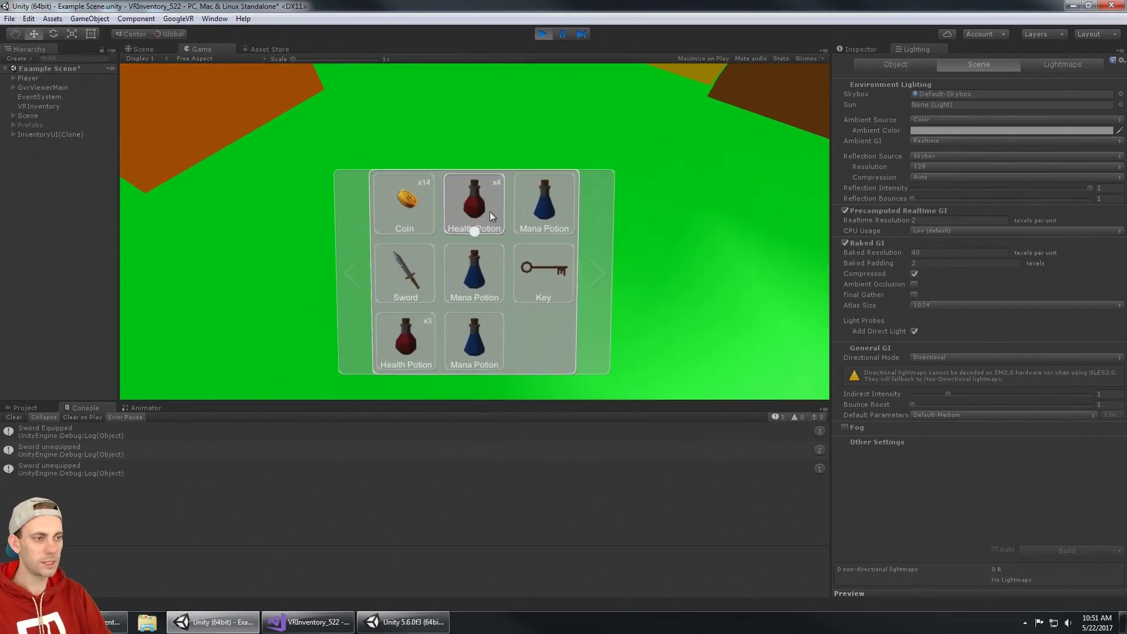
{"action": "key", "text": "alt"}
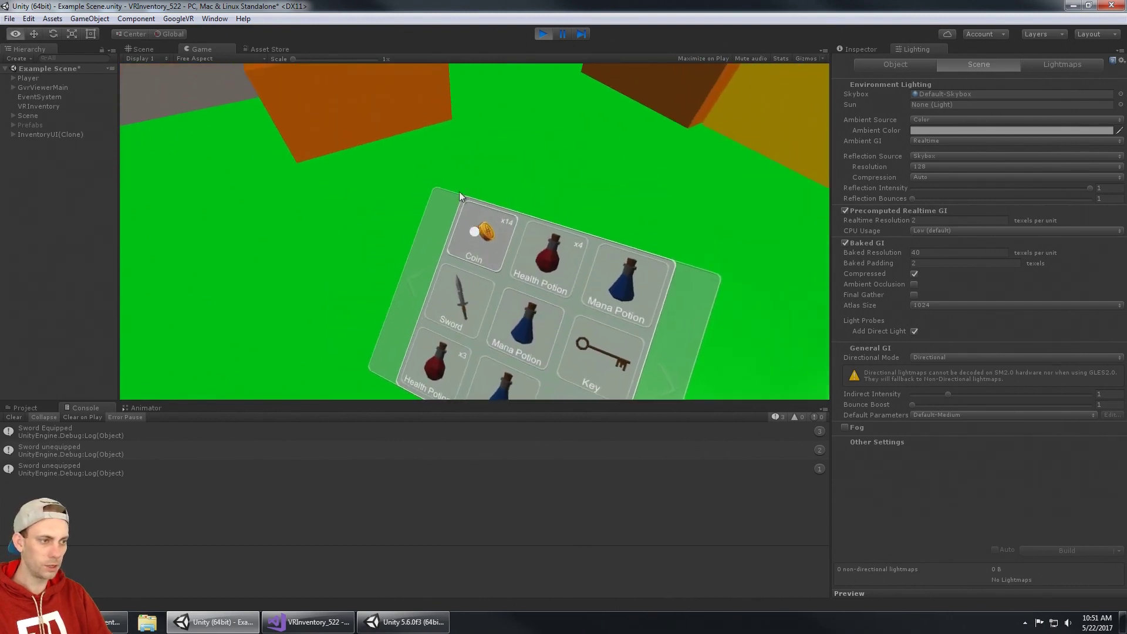
{"action": "key", "text": "alt"}
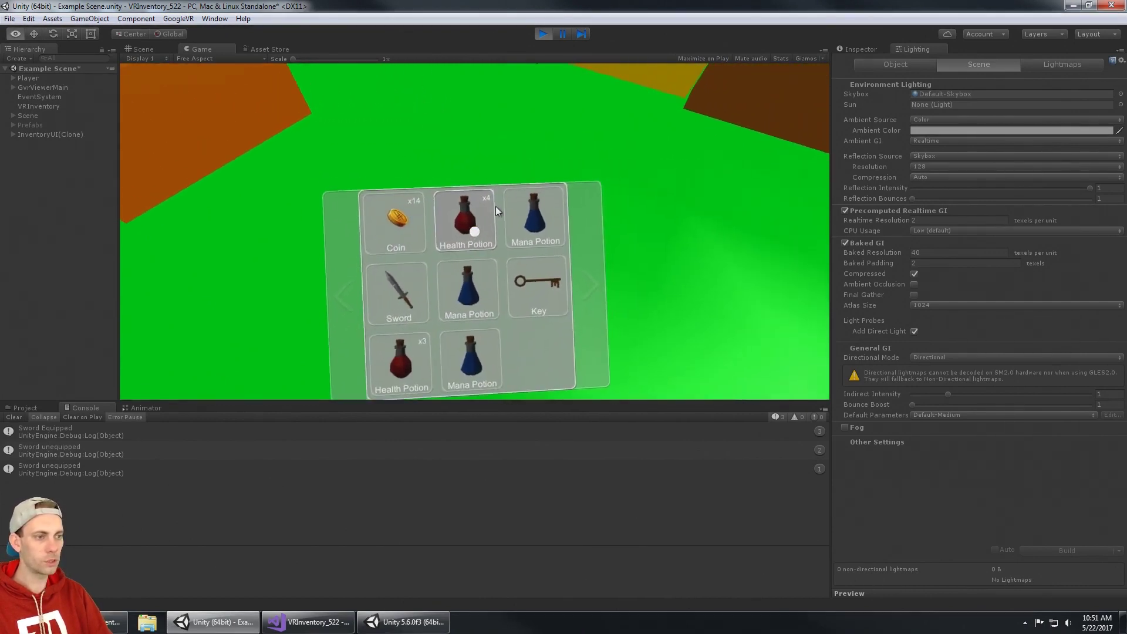
{"action": "left_click", "coordinate": [458, 228]}
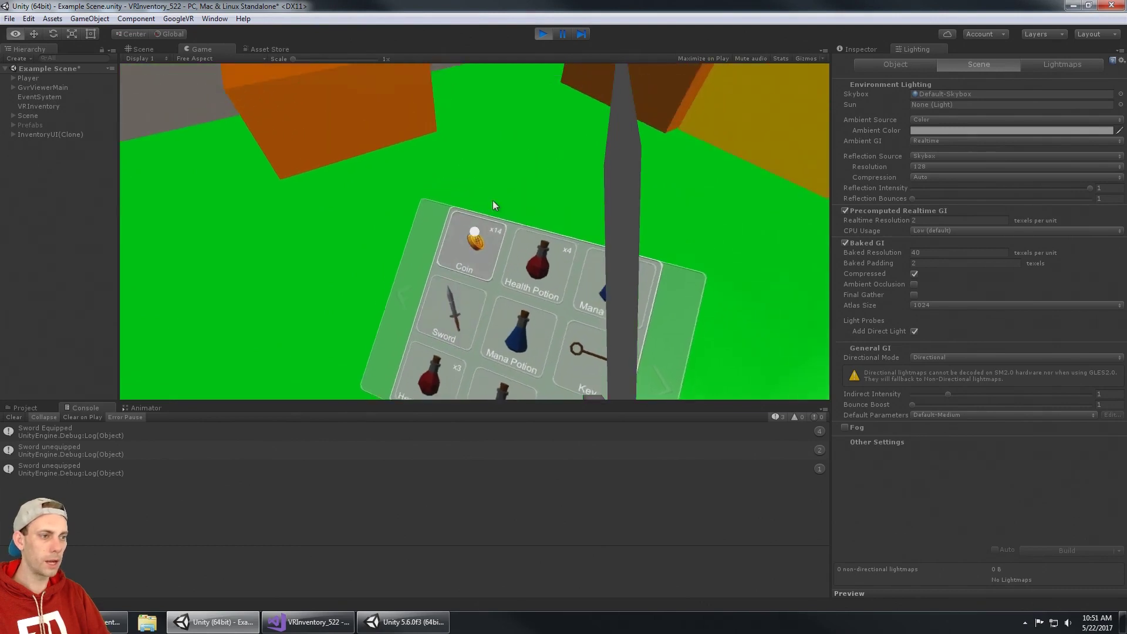
{"action": "left_click", "coordinate": [501, 241]}
Step: Turn around the scene with the sword in hand, viewing the item tables and the yellow door
{"action": "key", "text": "alt"}
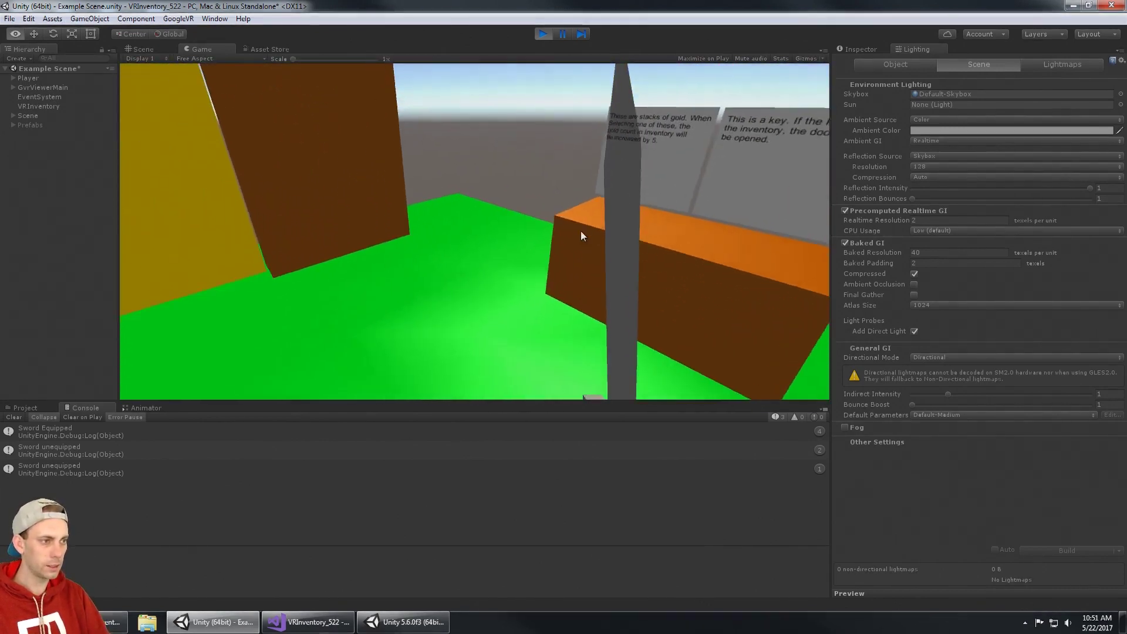
{"action": "key", "text": "alt"}
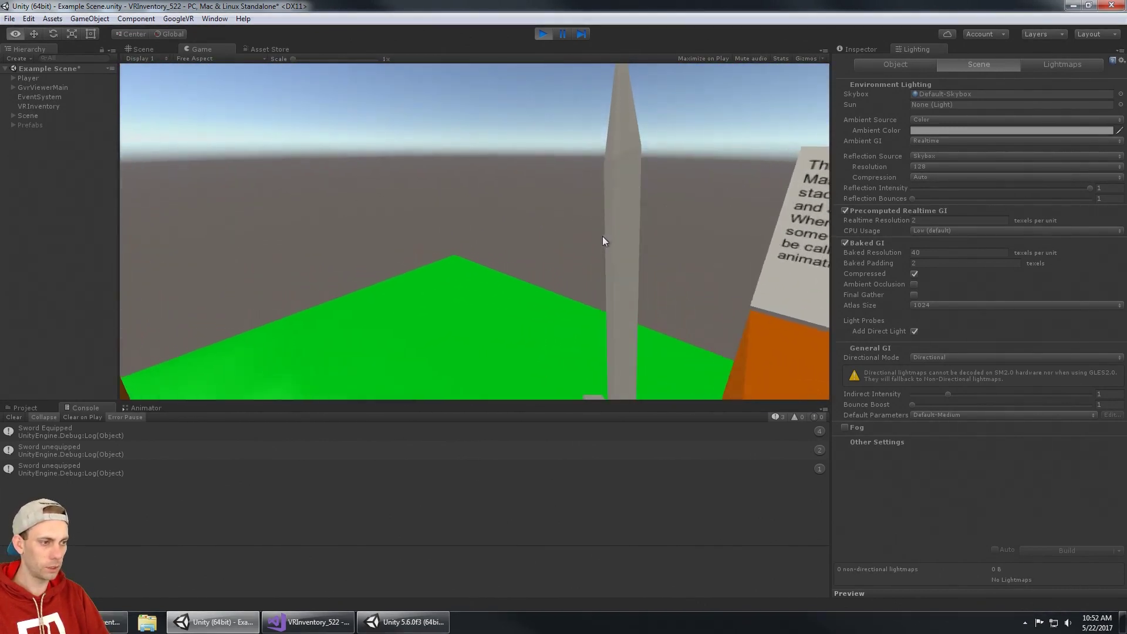
{"action": "key", "text": "alt"}
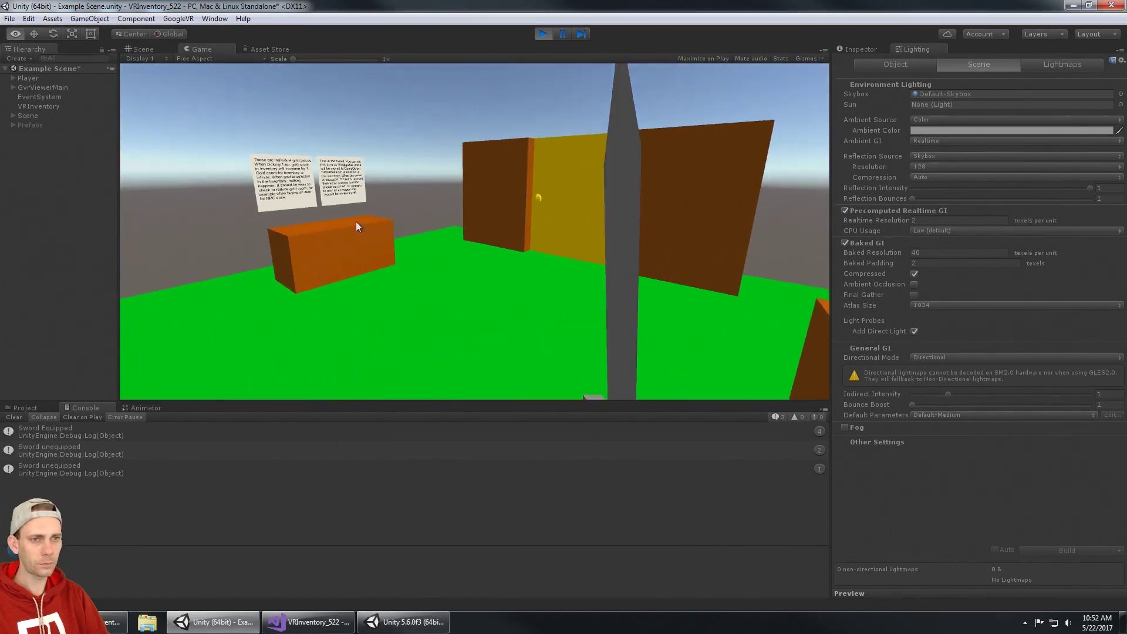
{"action": "key", "text": "alt"}
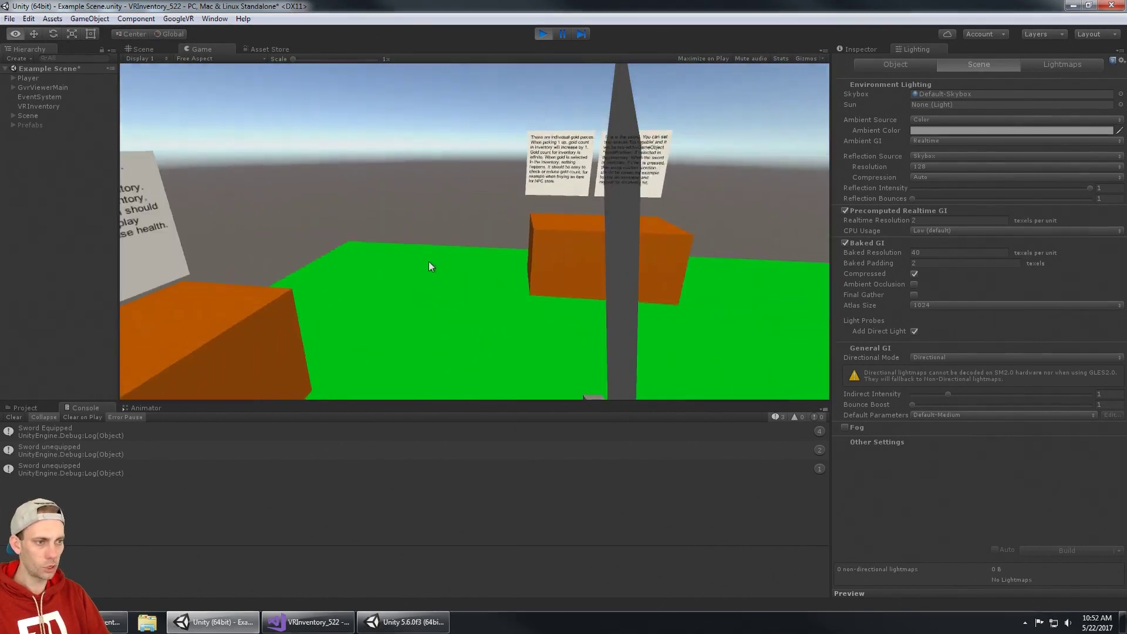
{"action": "key", "text": "alt"}
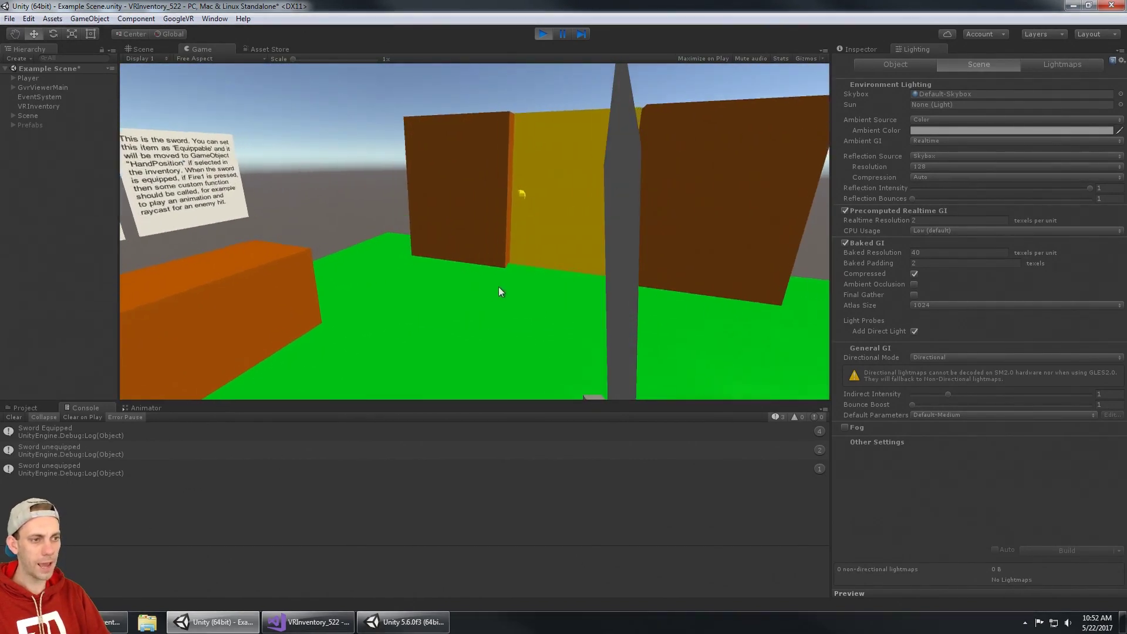
Step: Look down to reopen the inventory with the sword equipped and view its item slots
{"action": "key", "text": "alt"}
{"action": "key", "text": "alt"}
{"action": "key", "text": "alt"}
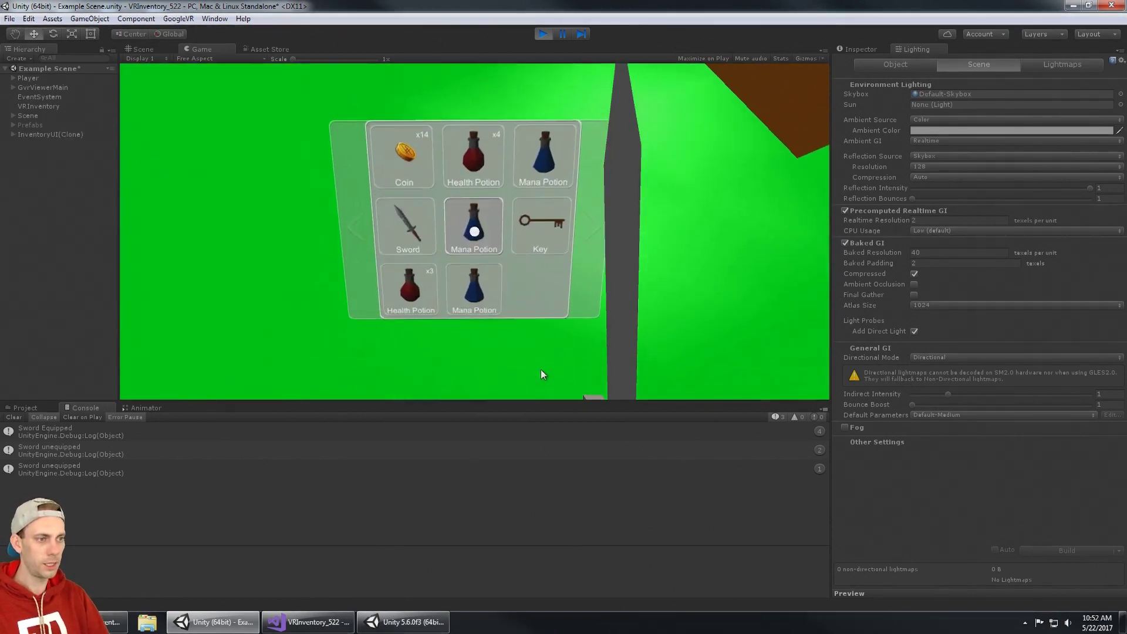
{"action": "key", "text": "alt"}
{"action": "key", "text": "i"}
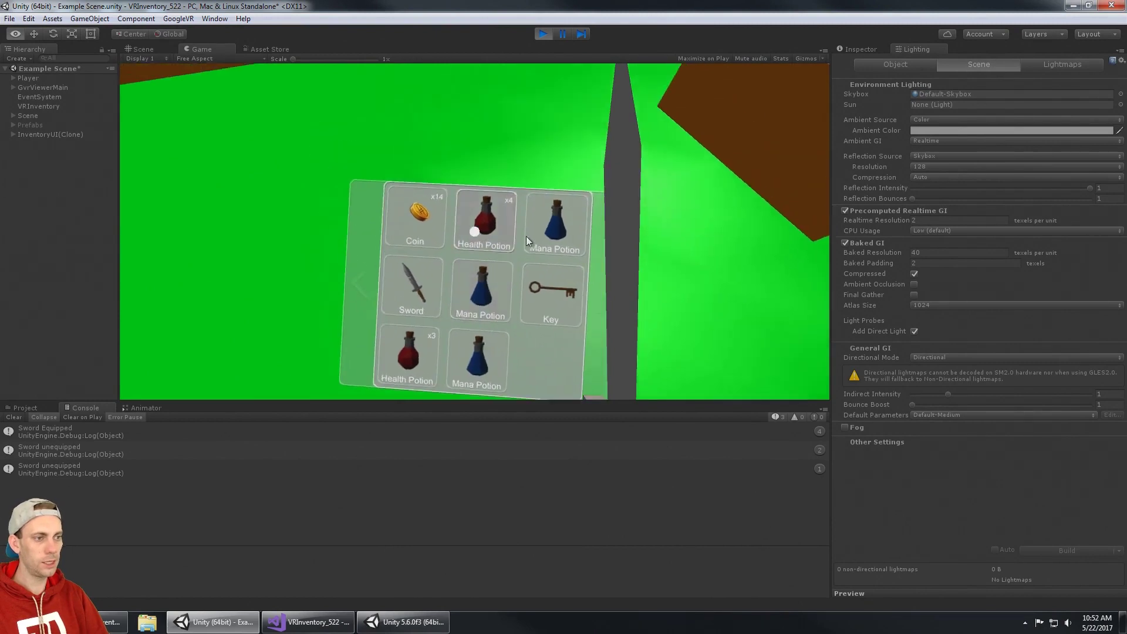
{"action": "key", "text": "alt"}
Step: Walk up to the yellow door, reopen the inventory, and equip the key in place of the sword
{"action": "key", "text": "w"}
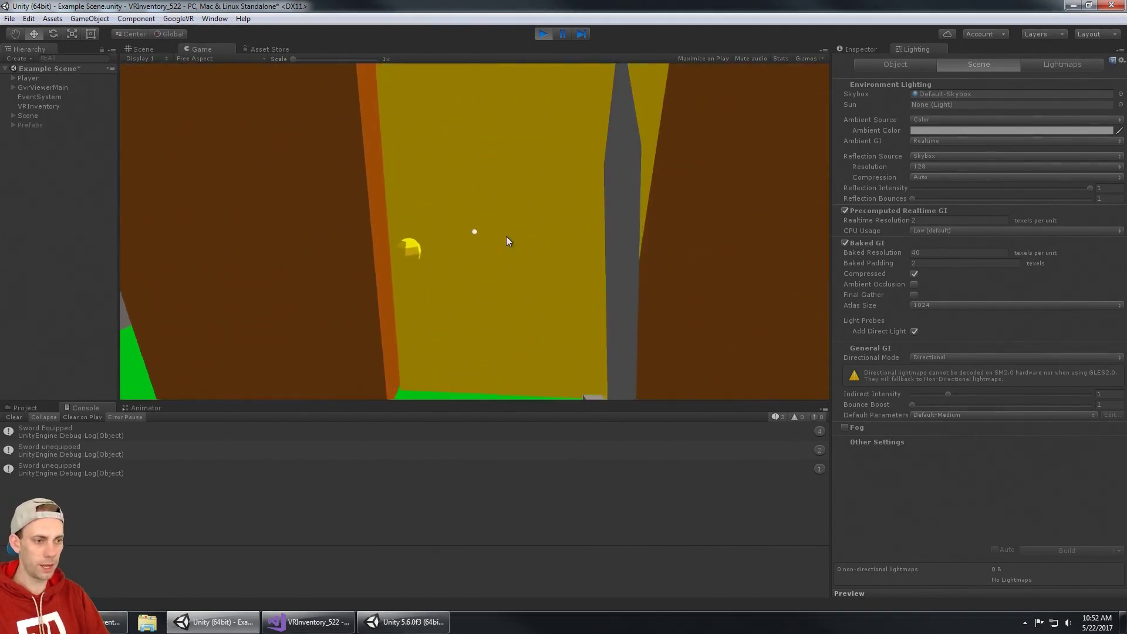
{"action": "key", "text": "alt"}
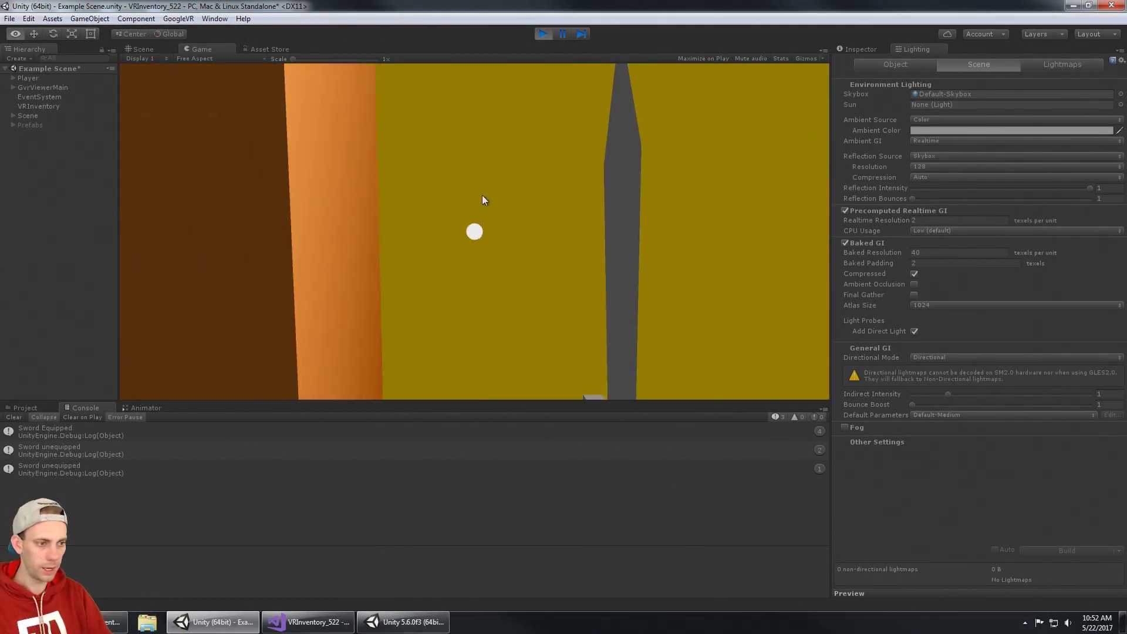
{"action": "key", "text": "w"}
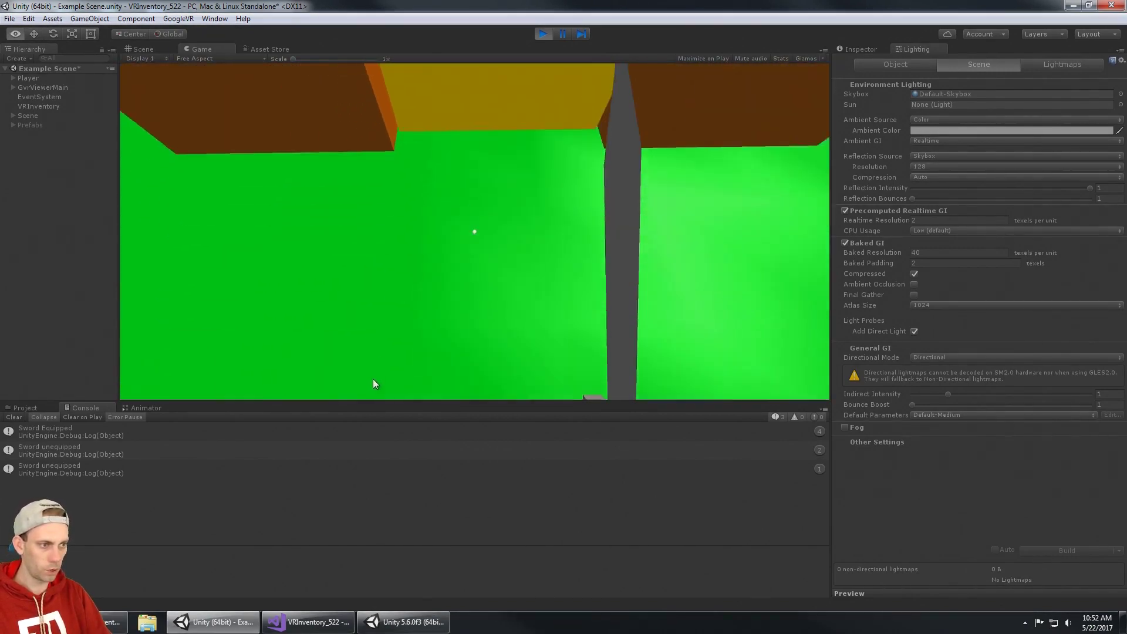
{"action": "left_click", "coordinate": [377, 386], "text": "alt"}
{"action": "left_click", "coordinate": [409, 376], "text": "alt"}
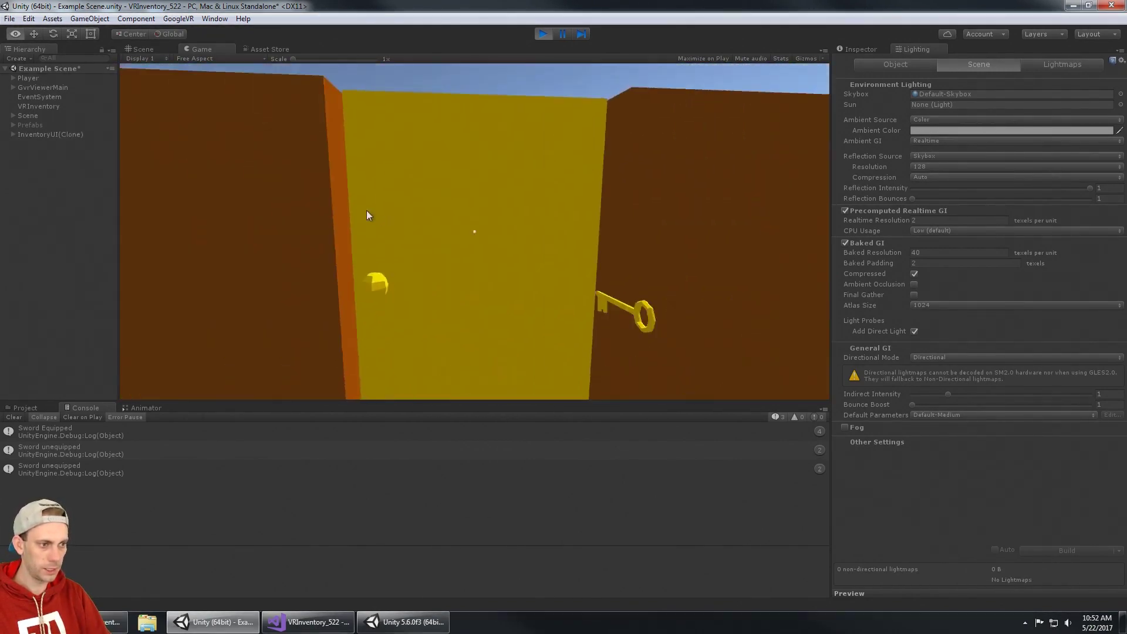
Step: Open the yellow door with the key, walk past the door frame, and turn toward the potion table
{"action": "left_click", "coordinate": [363, 246], "text": "alt"}
{"action": "key", "text": "w"}
{"action": "key", "text": "alt"}
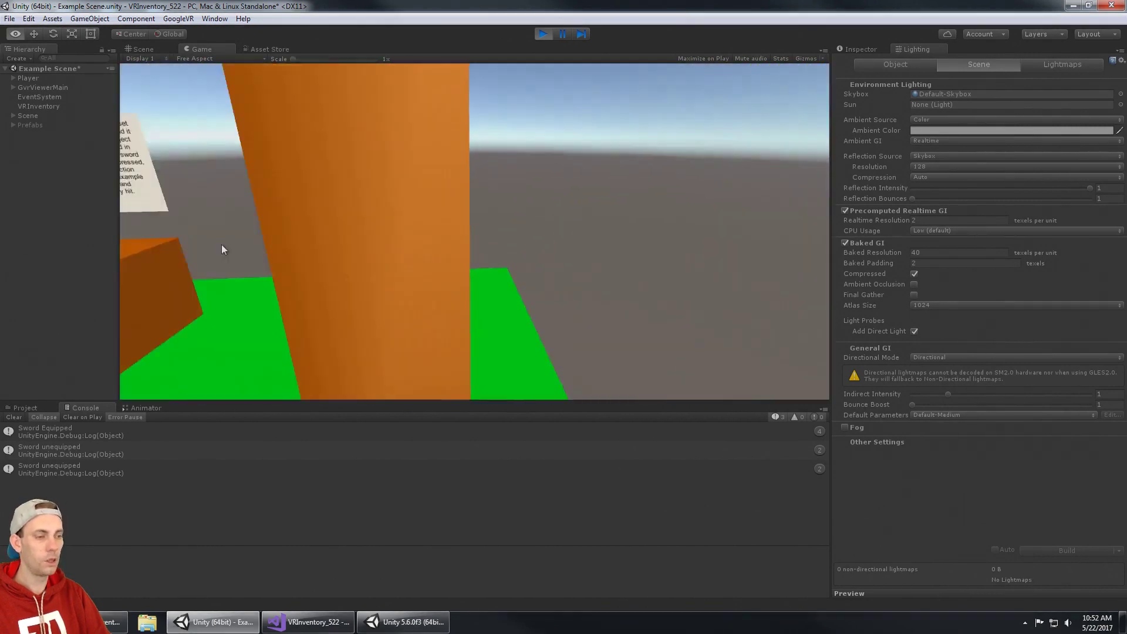
{"action": "key", "text": "w"}
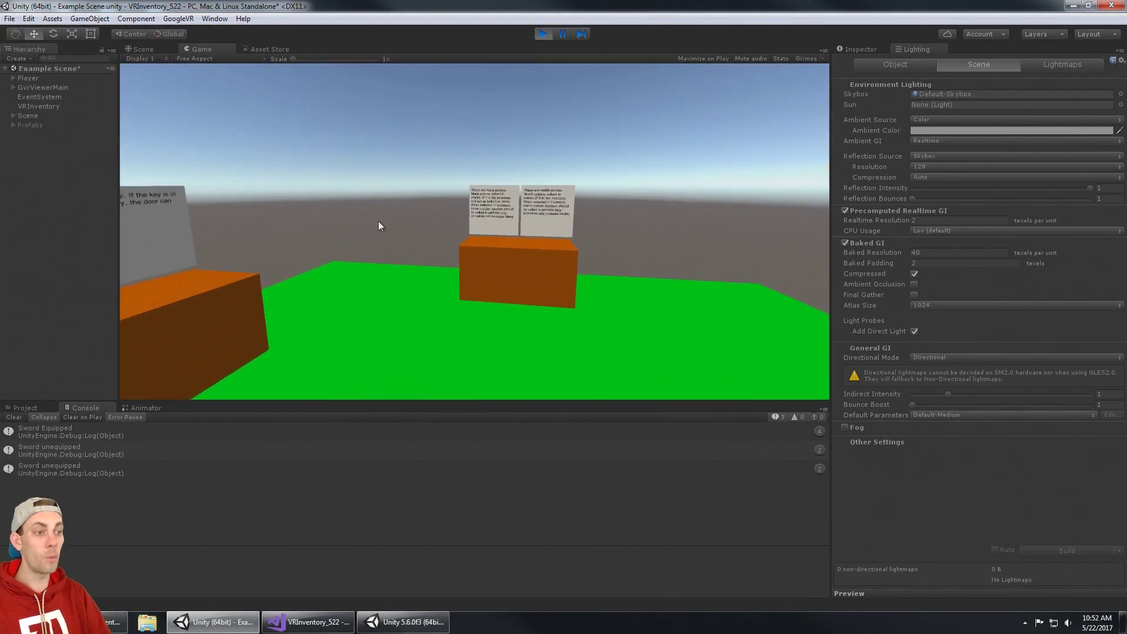
Step: Face the potion table in the running scene, then select the VRInventory object and view its item list and events
{"action": "left_click", "coordinate": [544, 385], "text": "alt"}
{"action": "key", "text": "alt"}
{"action": "key", "text": "alt"}
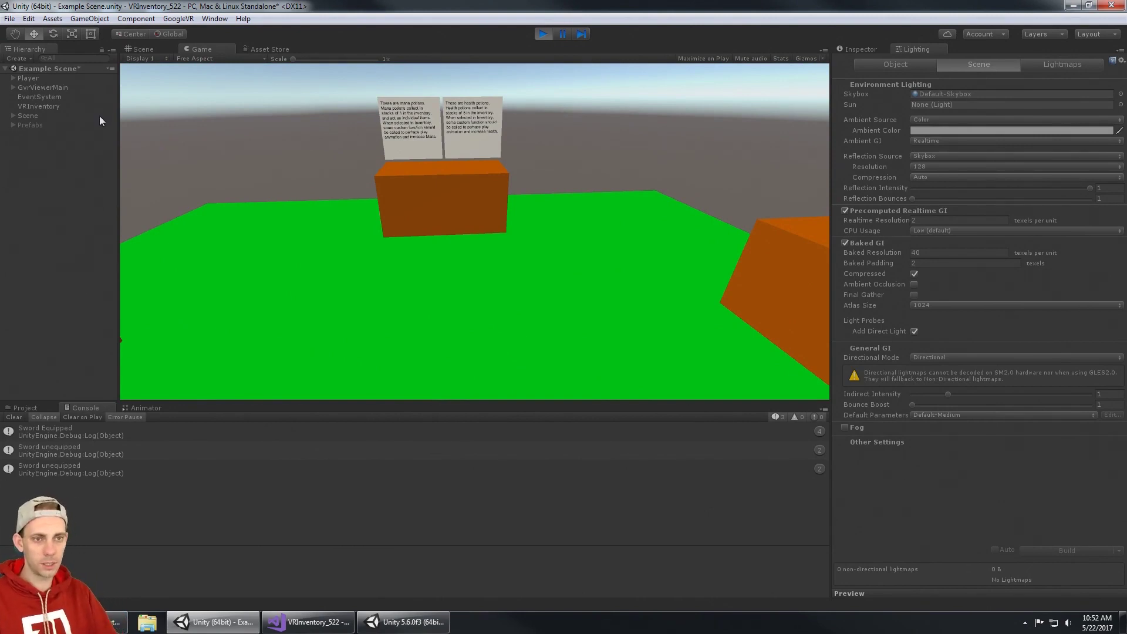
{"action": "left_click", "coordinate": [58, 107]}
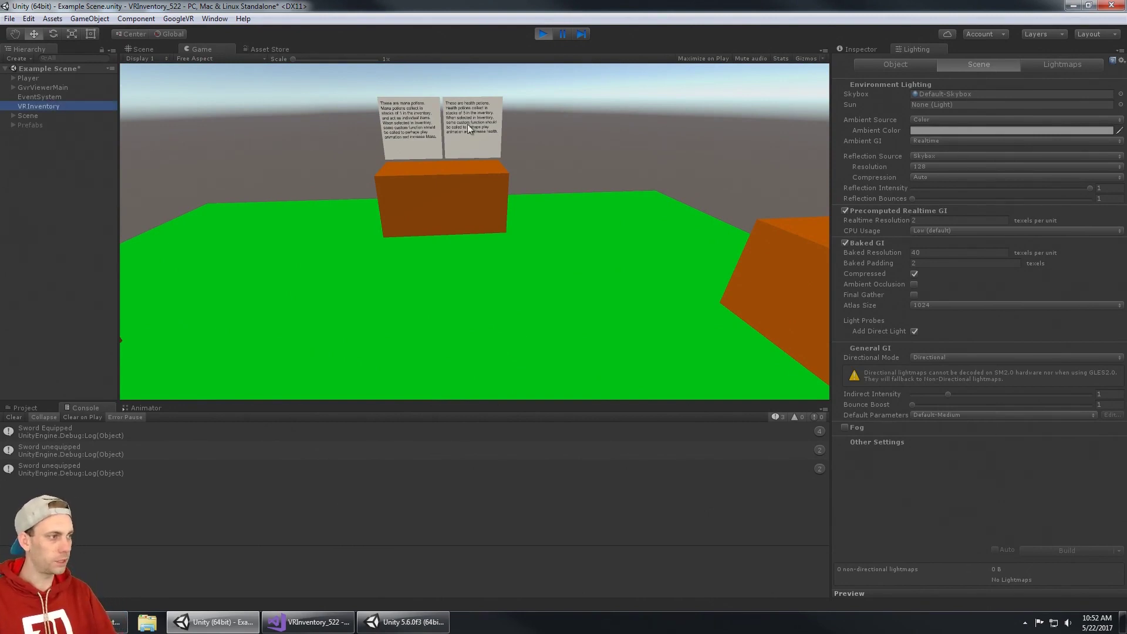
{"action": "left_click", "coordinate": [862, 51]}
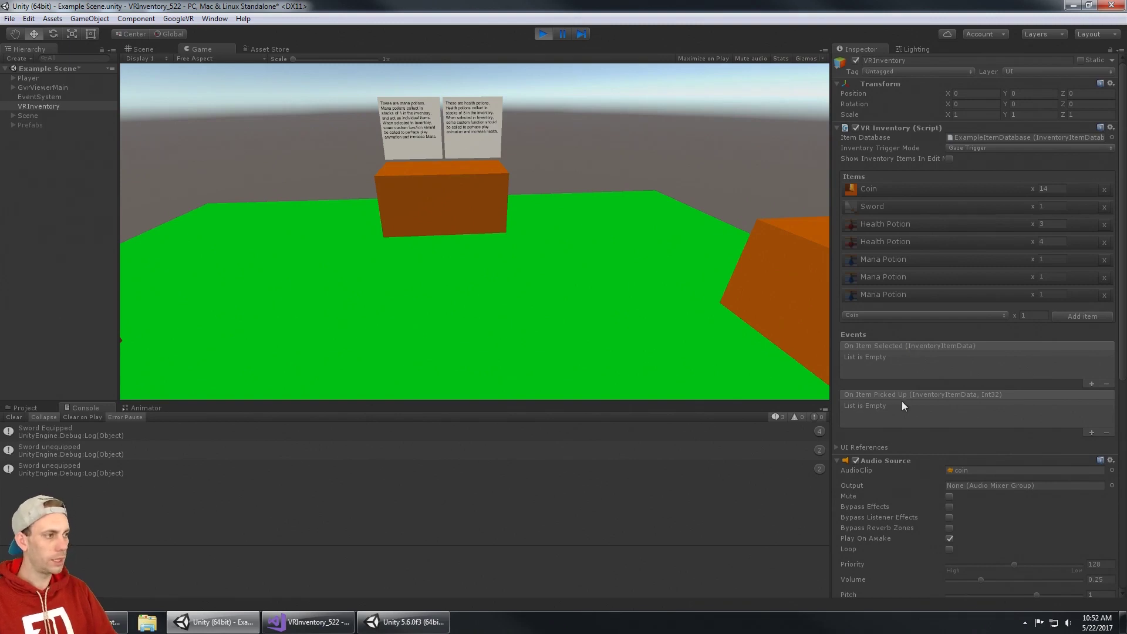
Step: Open the Demo folder of the VRInventory assets and select the ExampleItemDatabase asset to show its item entries
{"action": "left_click", "coordinate": [25, 408]}
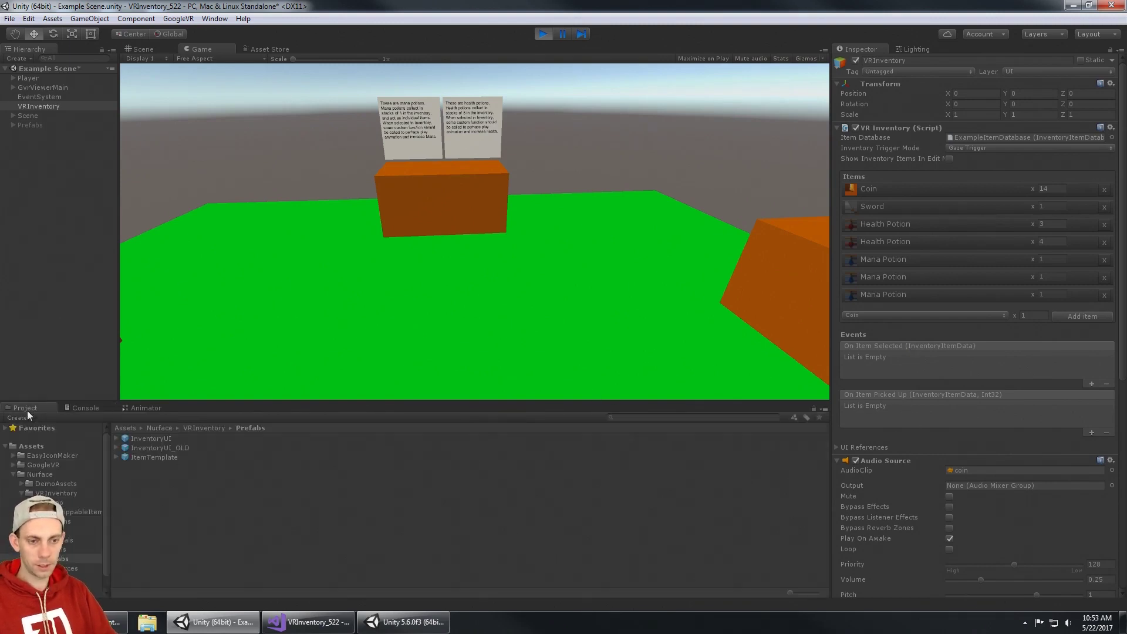
{"action": "left_click", "coordinate": [62, 503]}
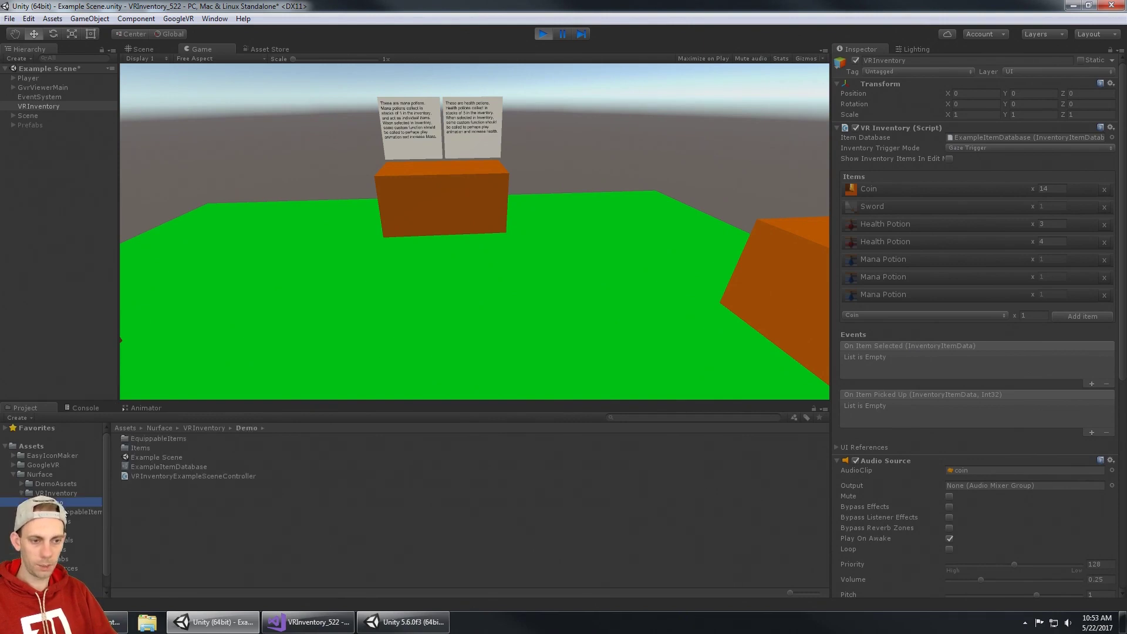
{"action": "left_click", "coordinate": [158, 465]}
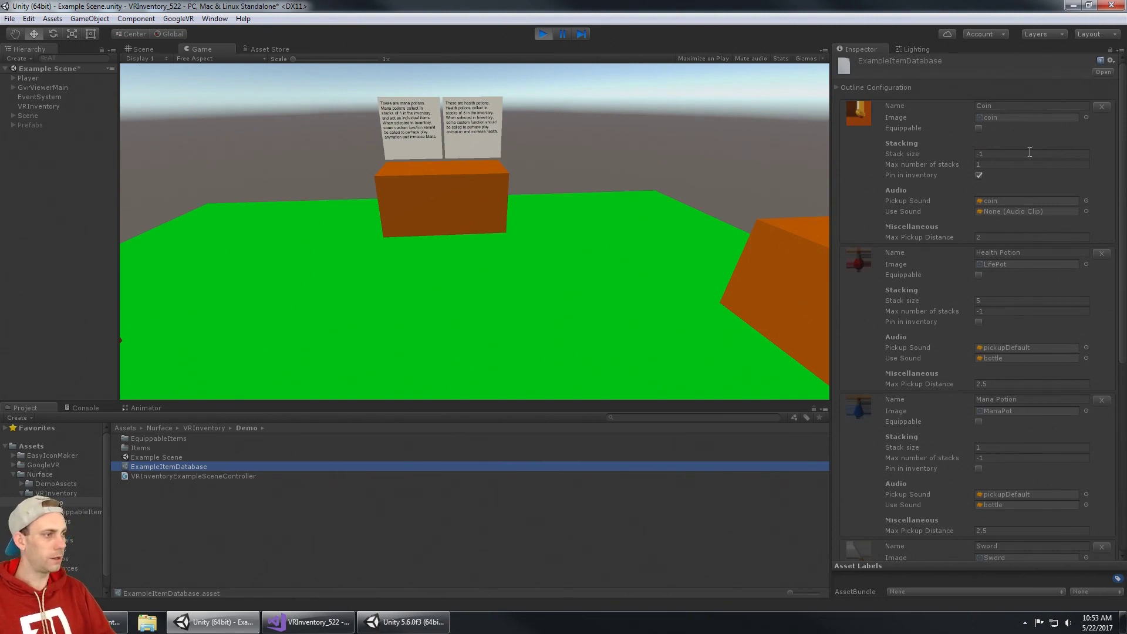
Step: Examine the stacking, audio, equippable and pickup distance settings of the Coin, Health Potion, Mana Potion, Sword and Key entries
{"action": "scroll", "coordinate": [1062, 146], "scroll_direction": "down", "scroll_amount": 3}
{"action": "scroll", "coordinate": [1062, 145], "scroll_direction": "up", "scroll_amount": 3}
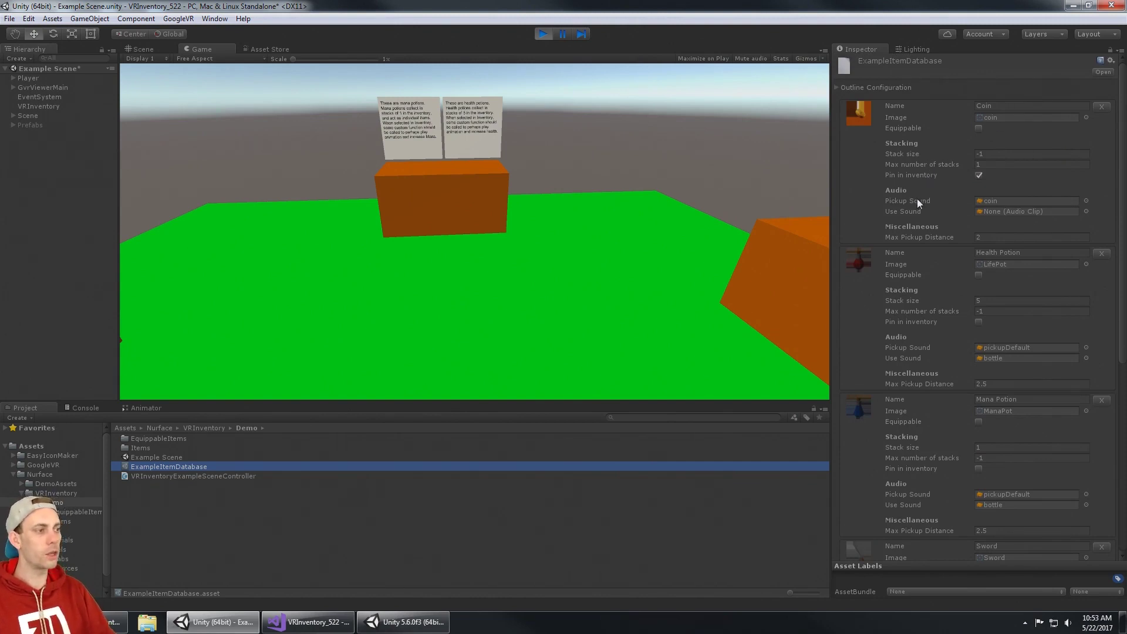
{"action": "scroll", "coordinate": [970, 232], "scroll_direction": "down", "scroll_amount": 3}
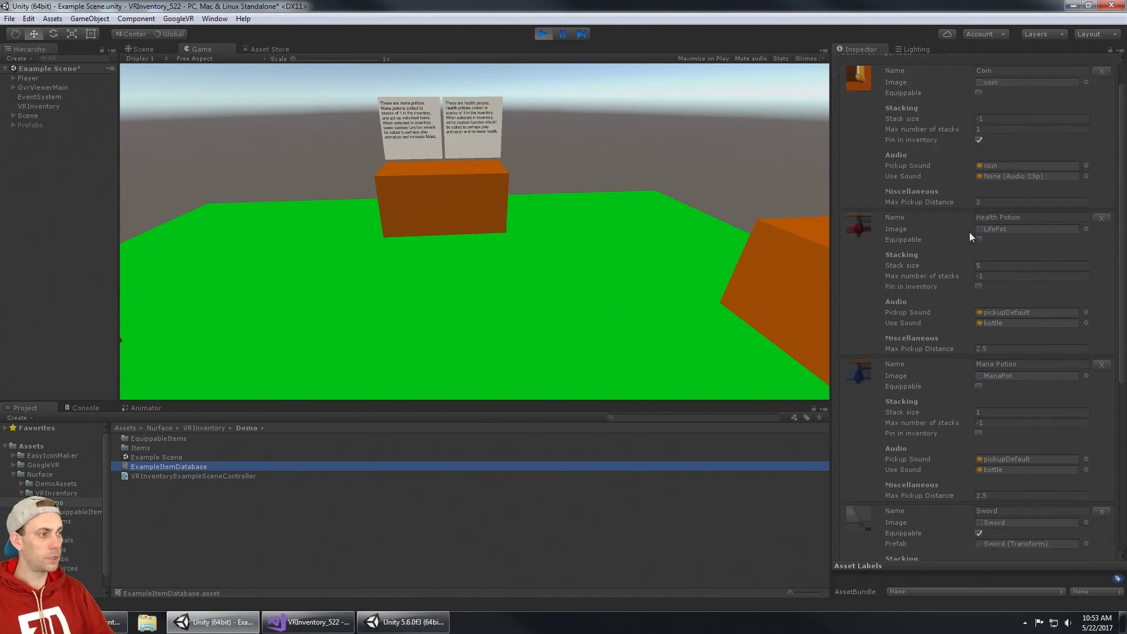
{"action": "scroll", "coordinate": [930, 174], "scroll_direction": "up", "scroll_amount": 3}
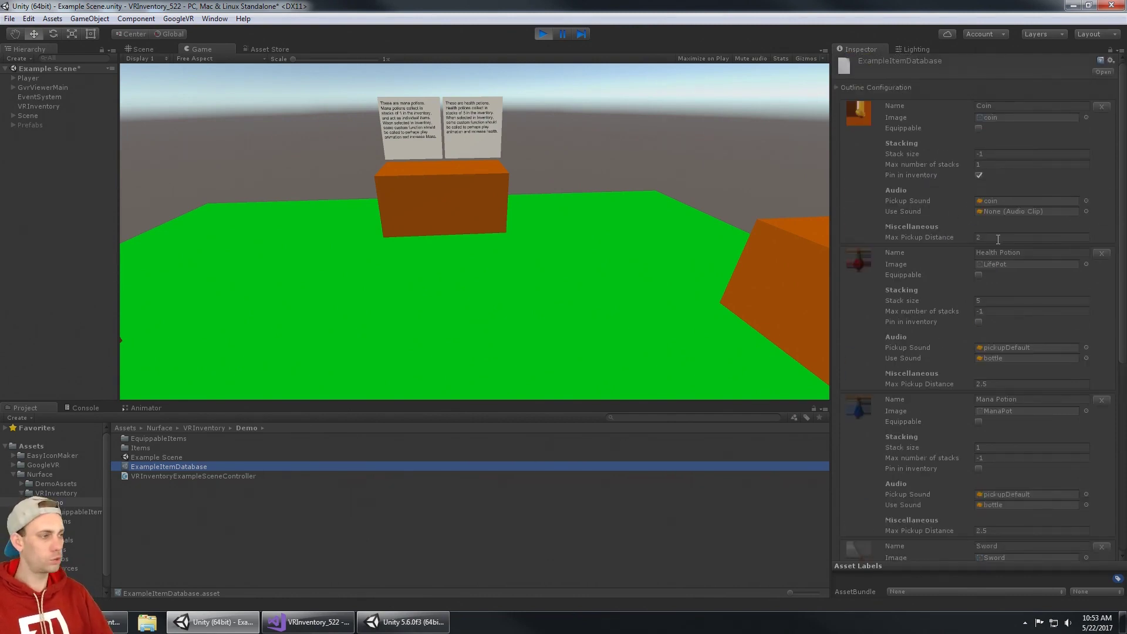
{"action": "scroll", "coordinate": [994, 241], "scroll_direction": "down", "scroll_amount": 3}
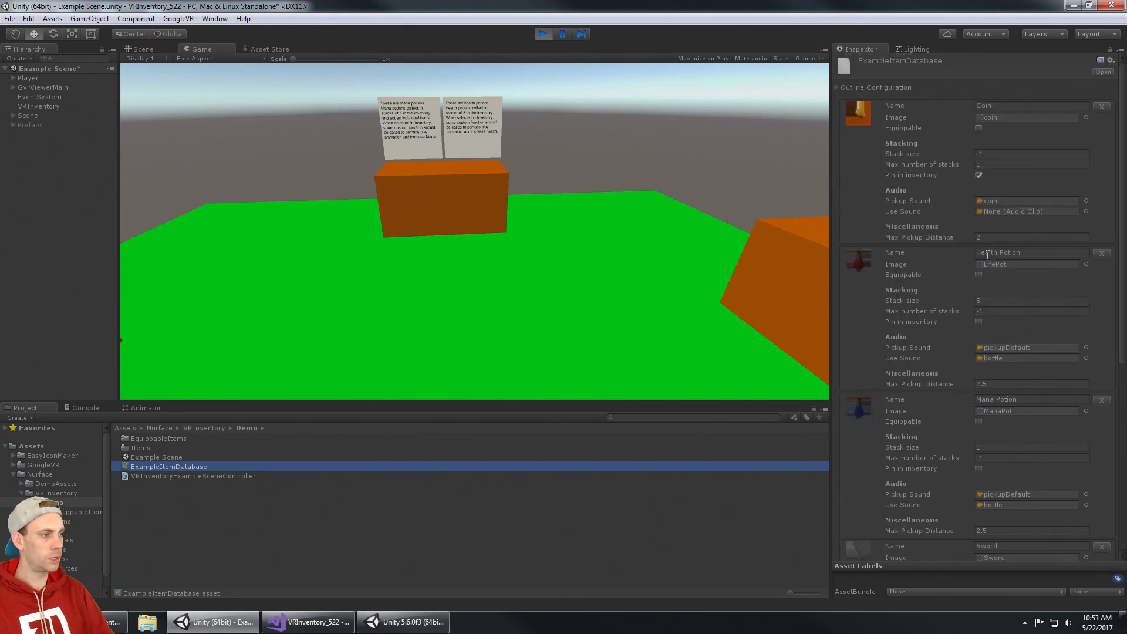
{"action": "scroll", "coordinate": [971, 264], "scroll_direction": "down", "scroll_amount": 5}
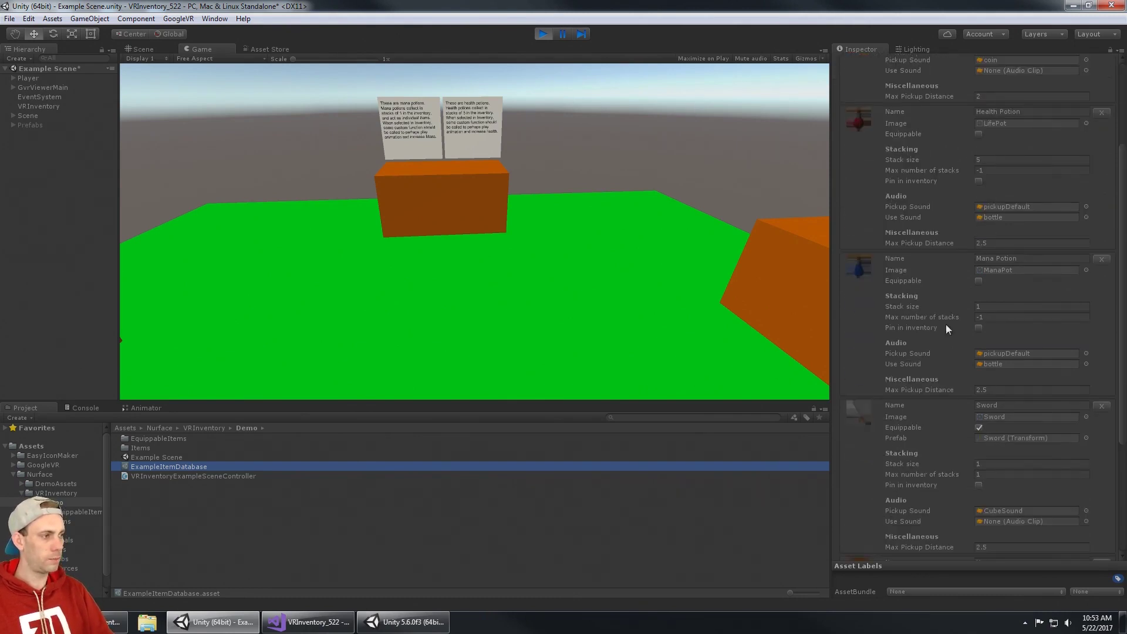
{"action": "scroll", "coordinate": [994, 274], "scroll_direction": "down", "scroll_amount": 5}
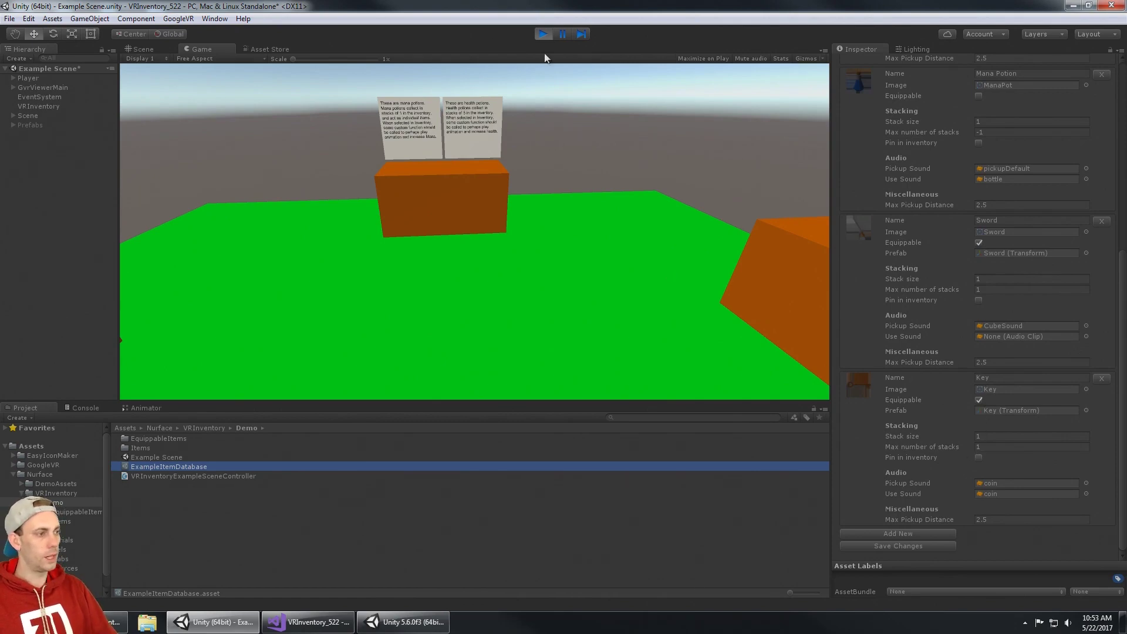
{"action": "scroll", "coordinate": [894, 363], "scroll_direction": "up", "scroll_amount": 10}
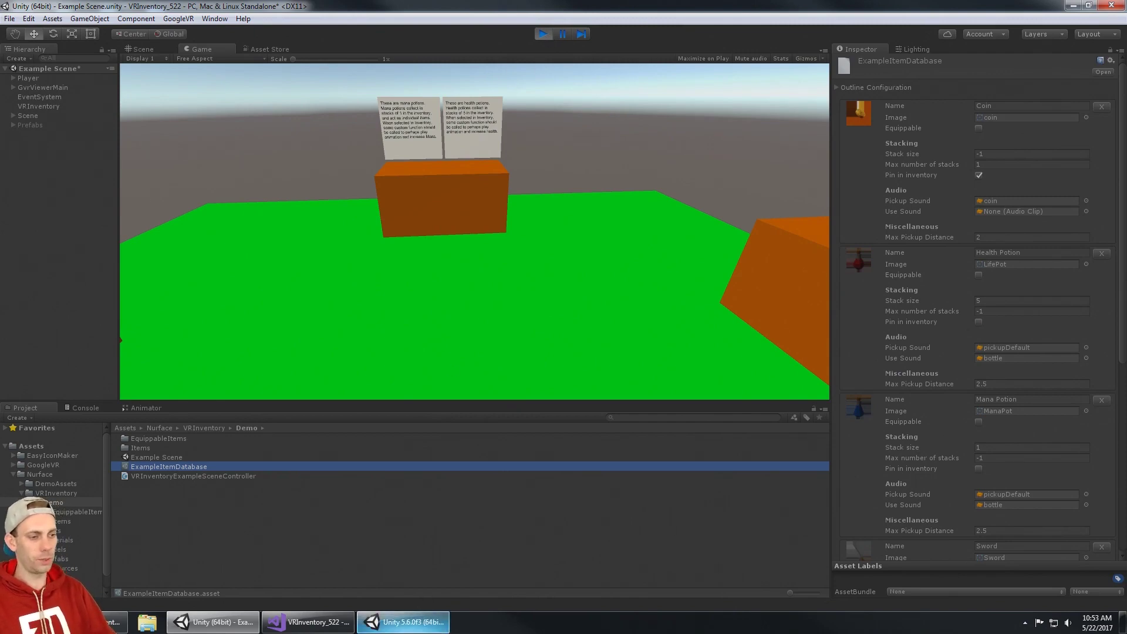
Step: Switch briefly to the CastleAdventure60 project, return to the VRInventory project, and review the ExampleItemDatabase entries down to the Key
{"action": "left_click", "coordinate": [404, 622]}
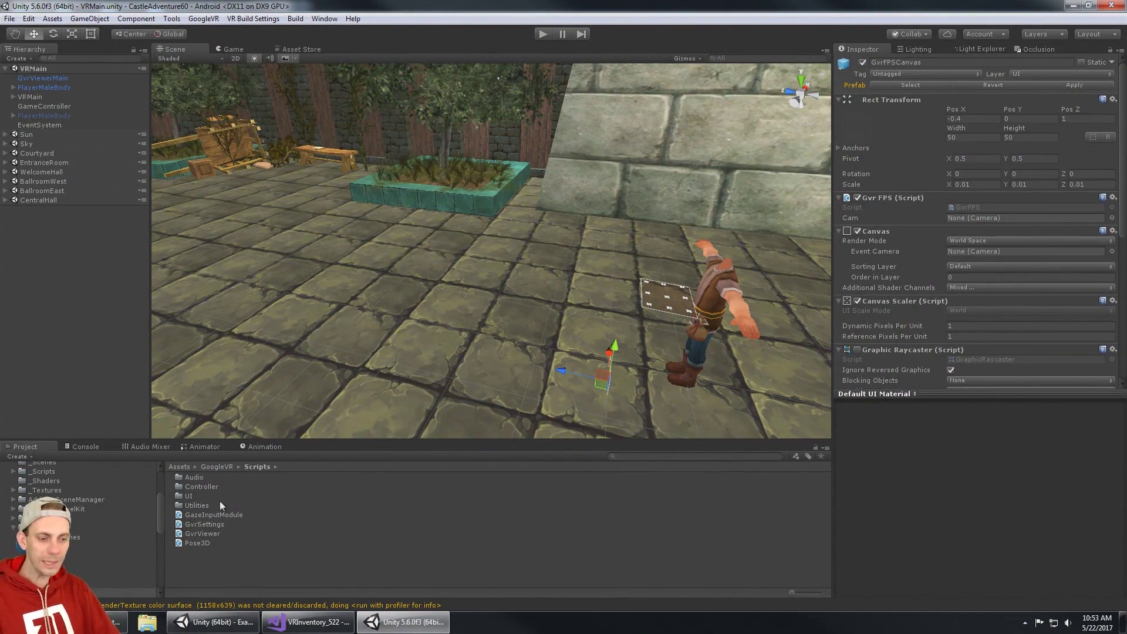
{"action": "left_click", "coordinate": [198, 628]}
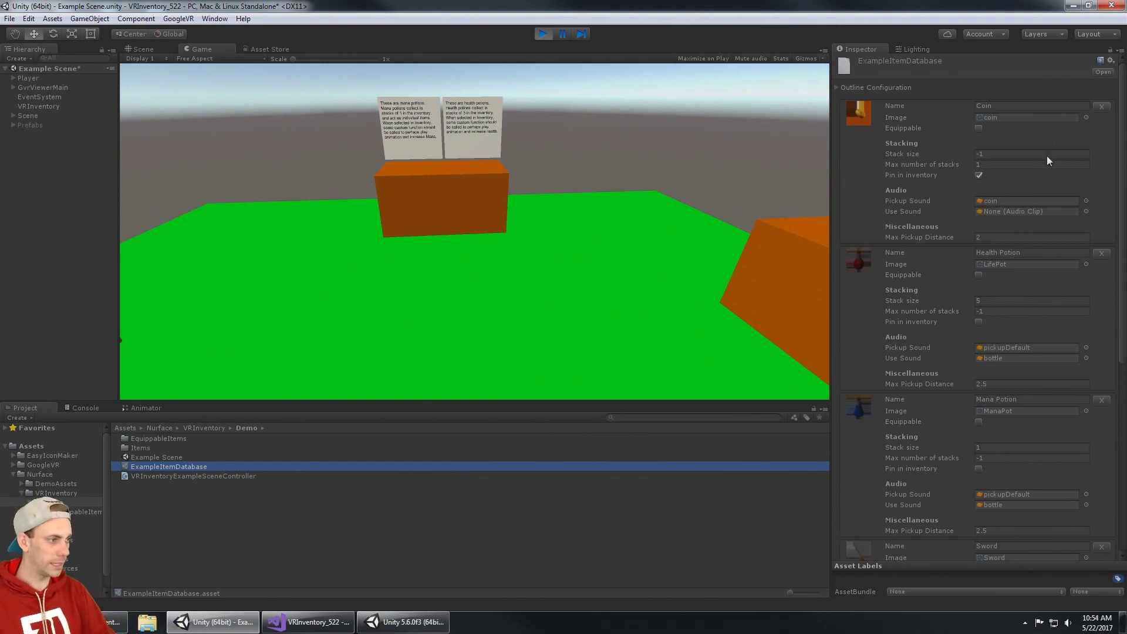
{"action": "scroll", "coordinate": [941, 368], "scroll_direction": "down", "scroll_amount": 10}
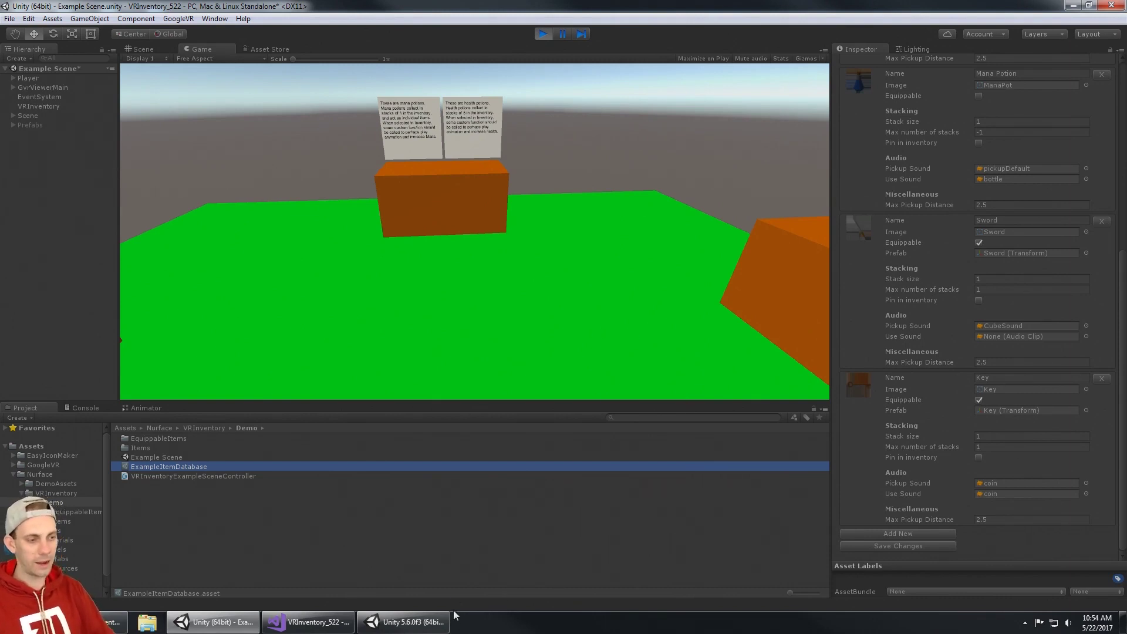
Step: Switch to the CastleAdventure60 Unity project and play the VRMain scene, looking down at the player's body and up at the courtyard
{"action": "left_click", "coordinate": [404, 621]}
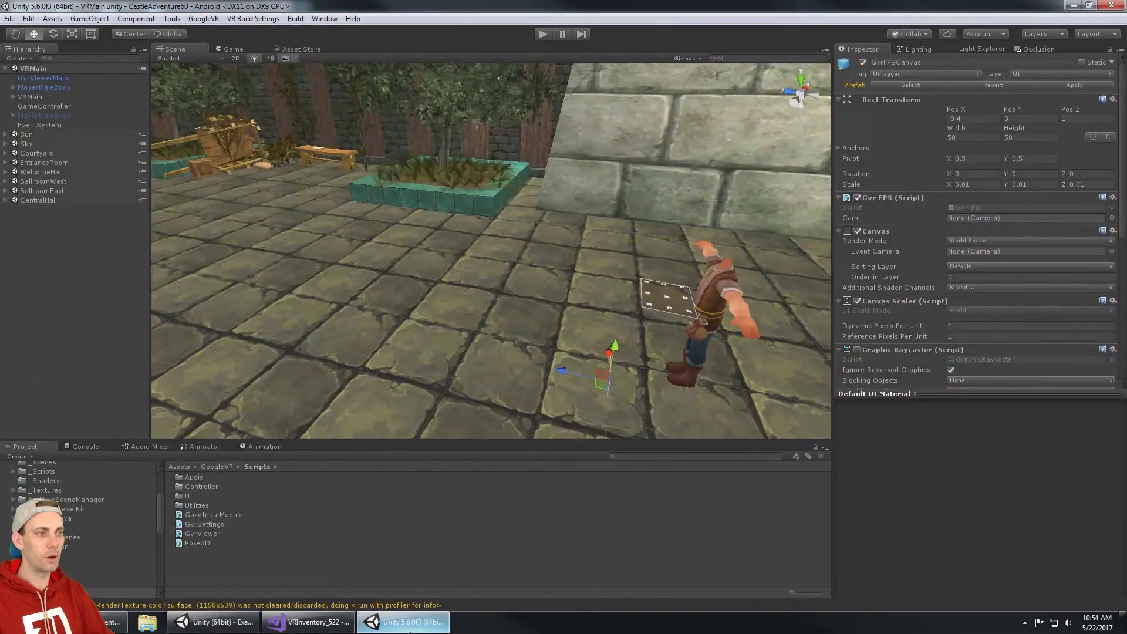
{"action": "left_click", "coordinate": [543, 34]}
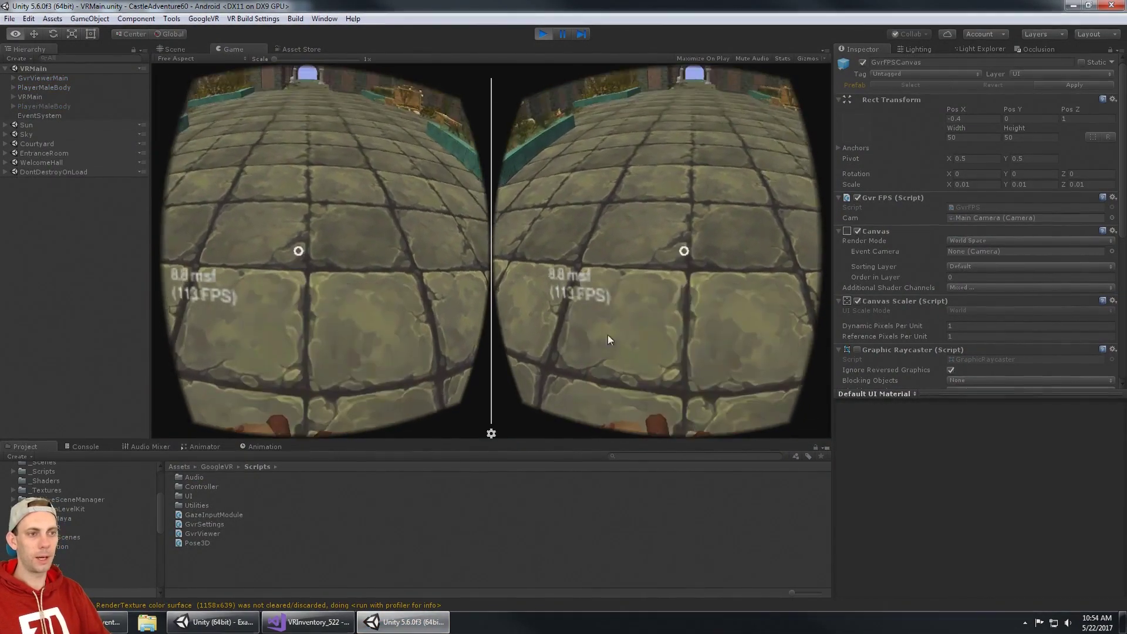
{"action": "key", "text": "alt"}
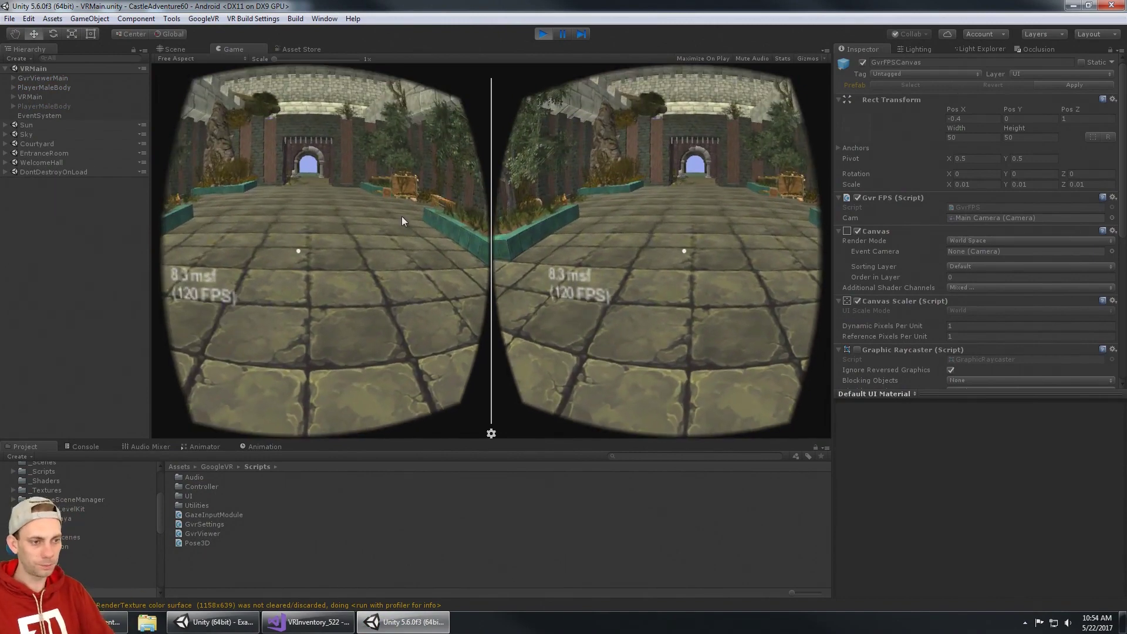
{"action": "key", "text": "alt"}
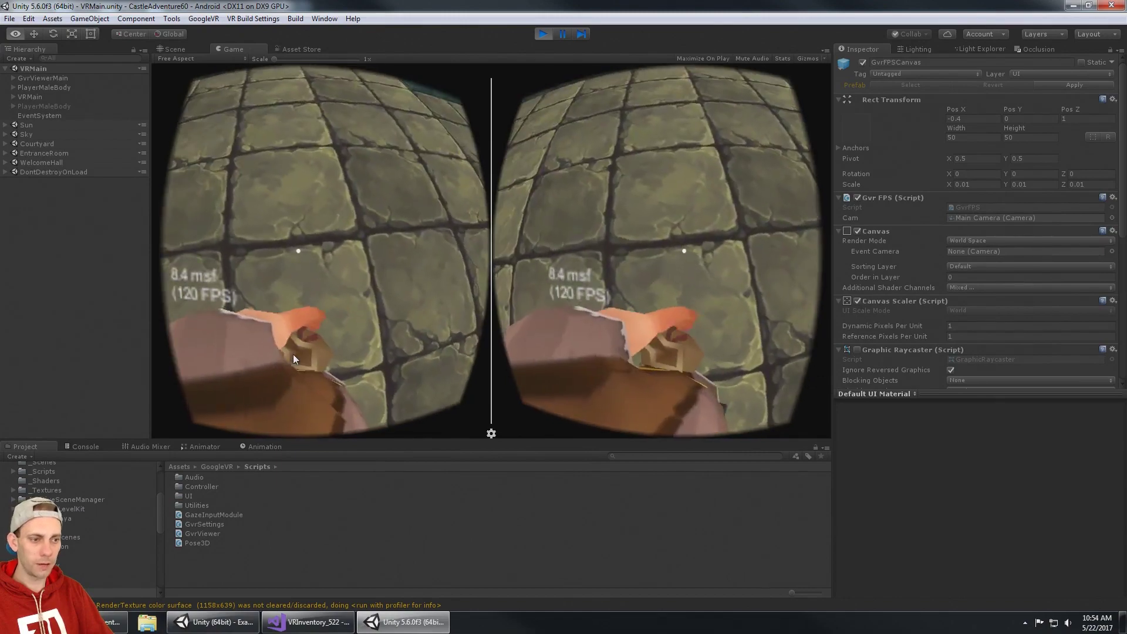
{"action": "key", "text": "alt"}
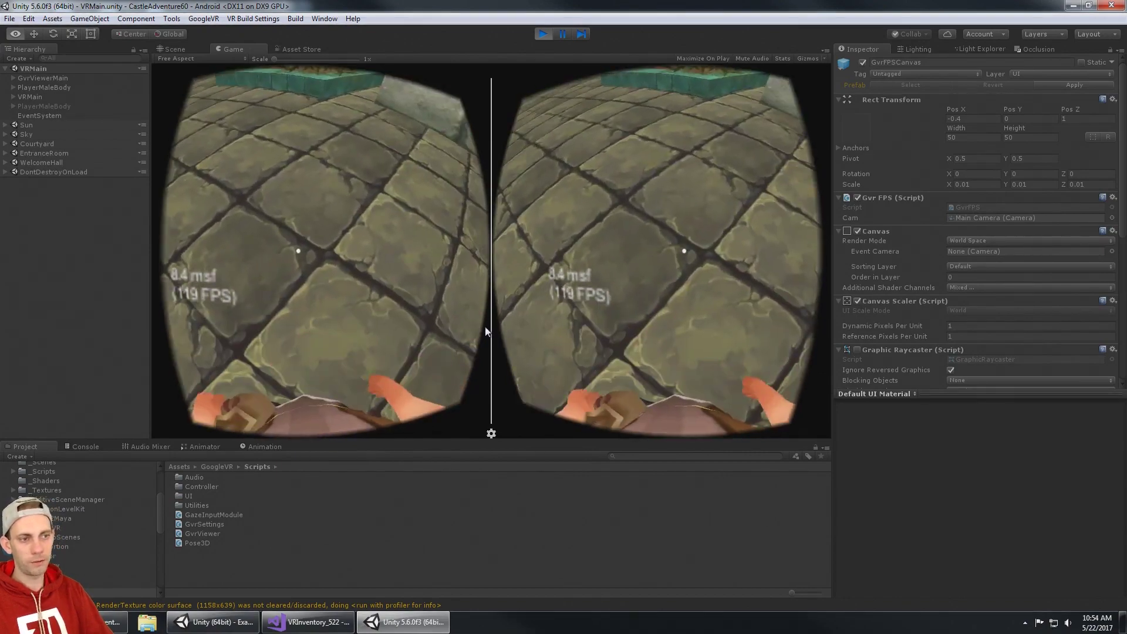
{"action": "key", "text": "alt"}
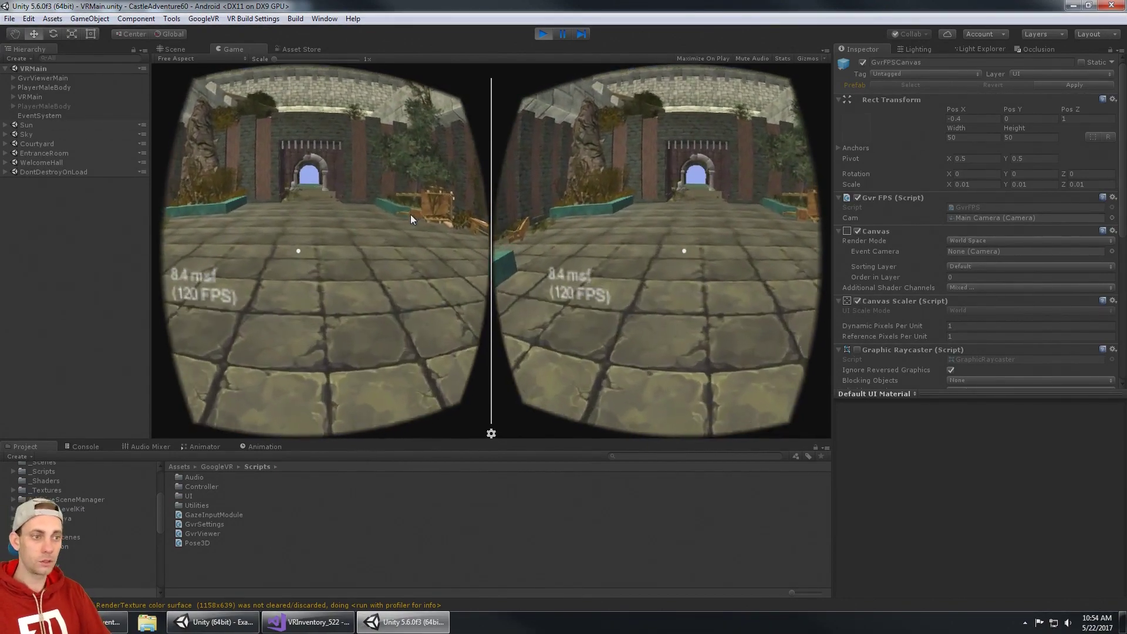
Step: Look around the castle courtyard, viewing the gate, the planters, the broken cart and the book on the bench
{"action": "key", "text": "alt"}
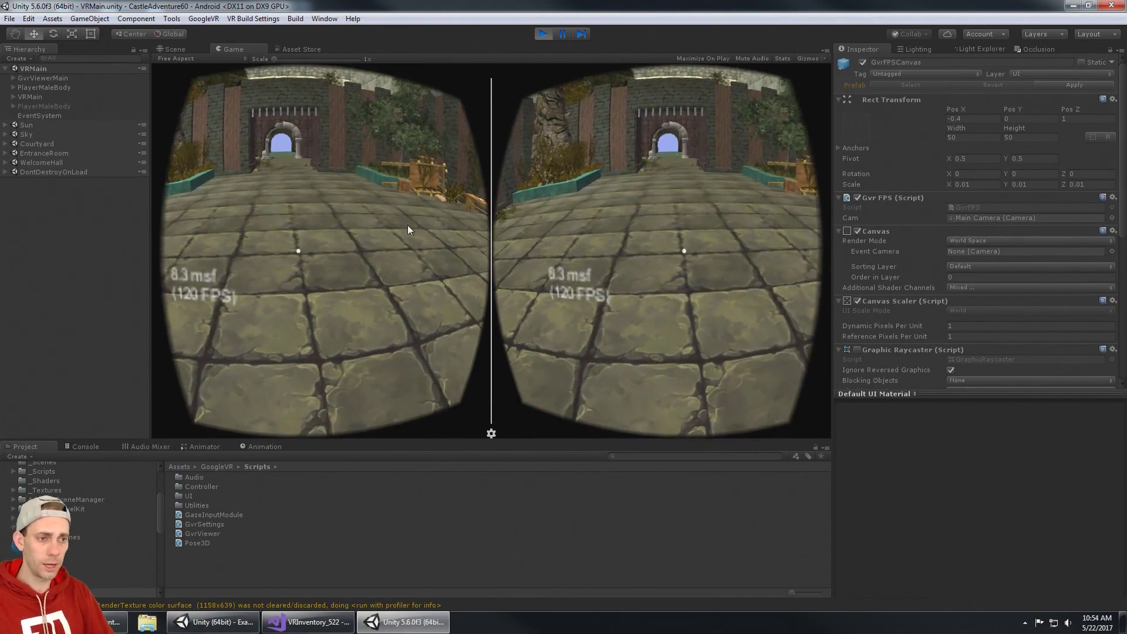
{"action": "key", "text": "alt"}
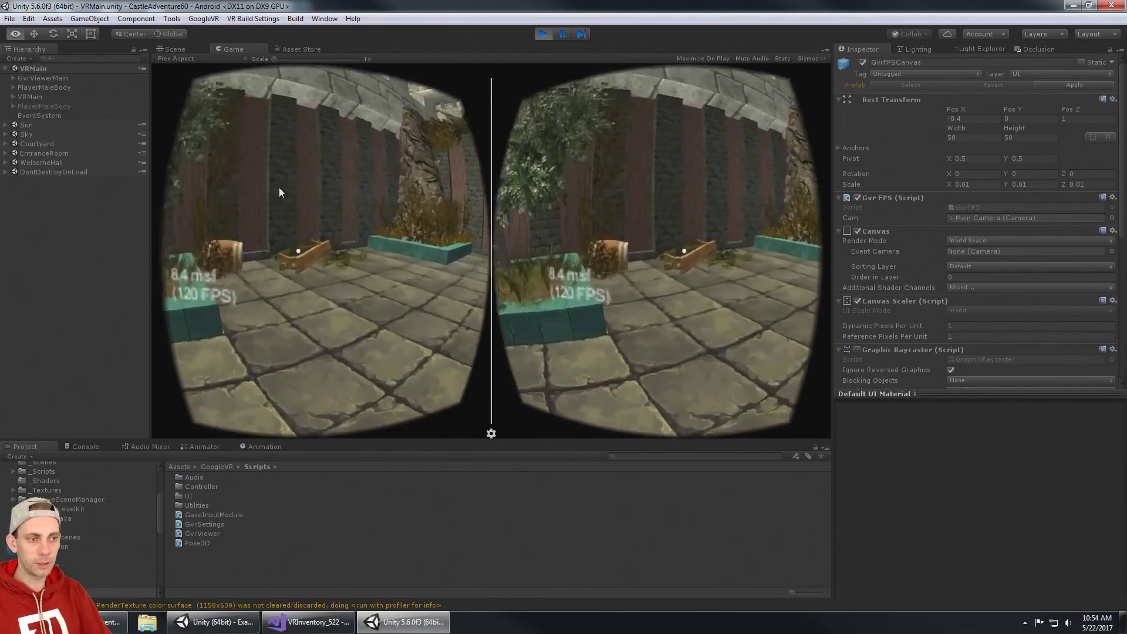
{"action": "key", "text": "alt"}
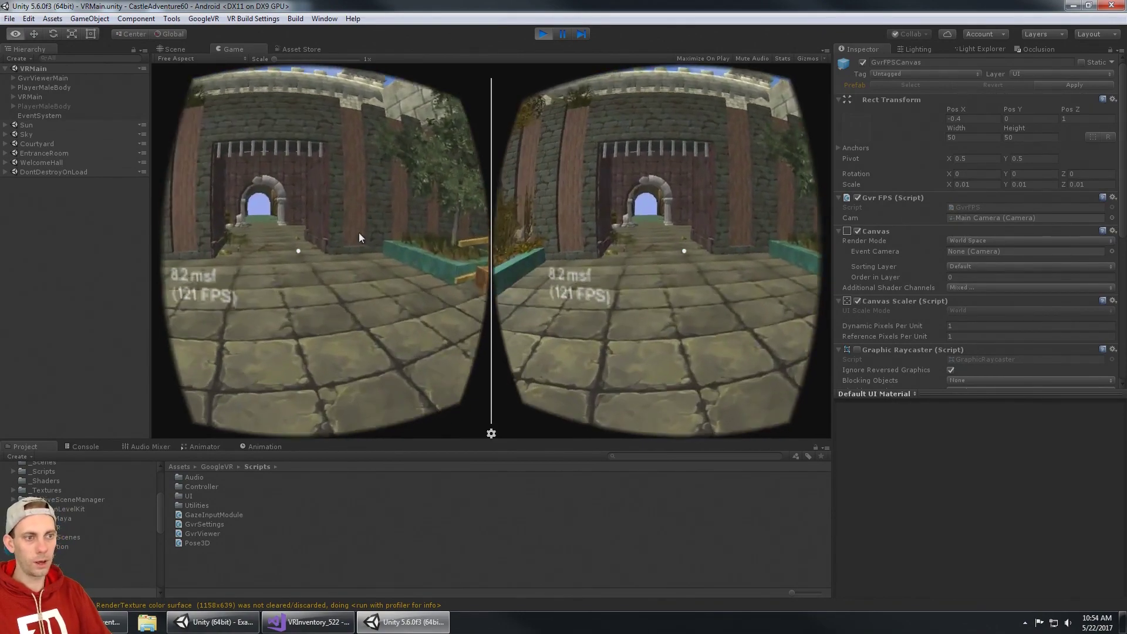
{"action": "key", "text": "alt"}
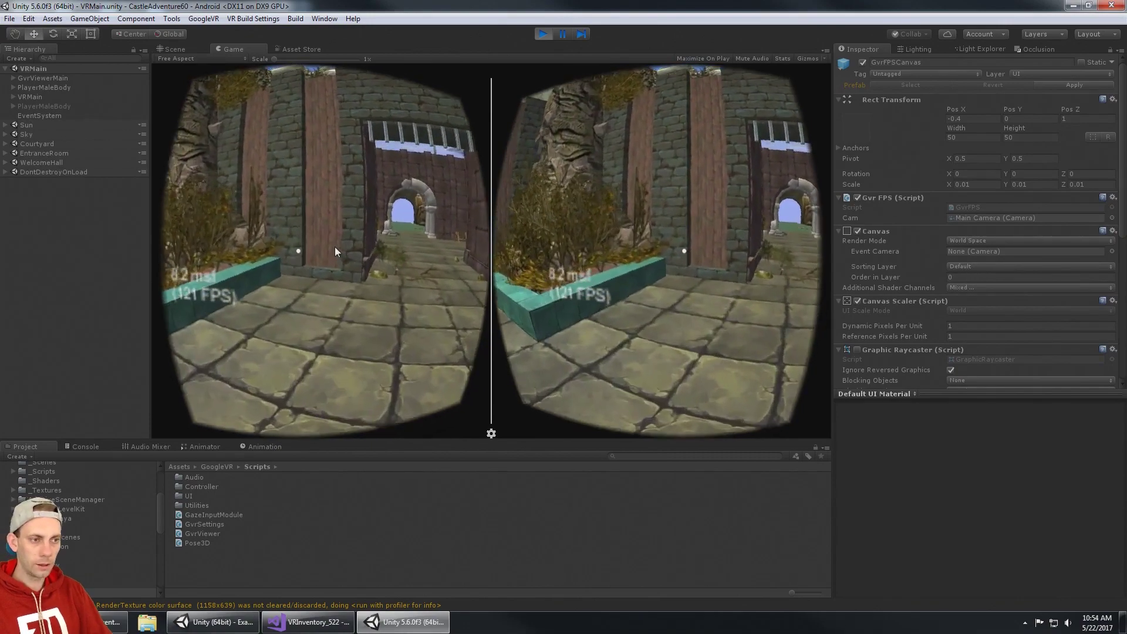
{"action": "key", "text": "alt"}
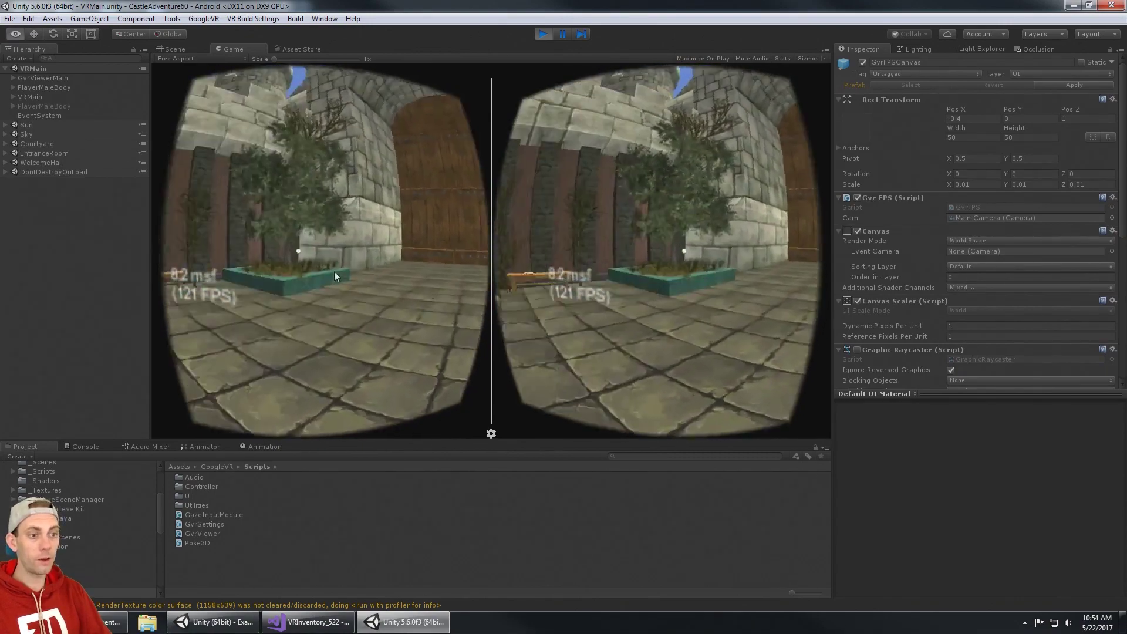
{"action": "key", "text": "alt"}
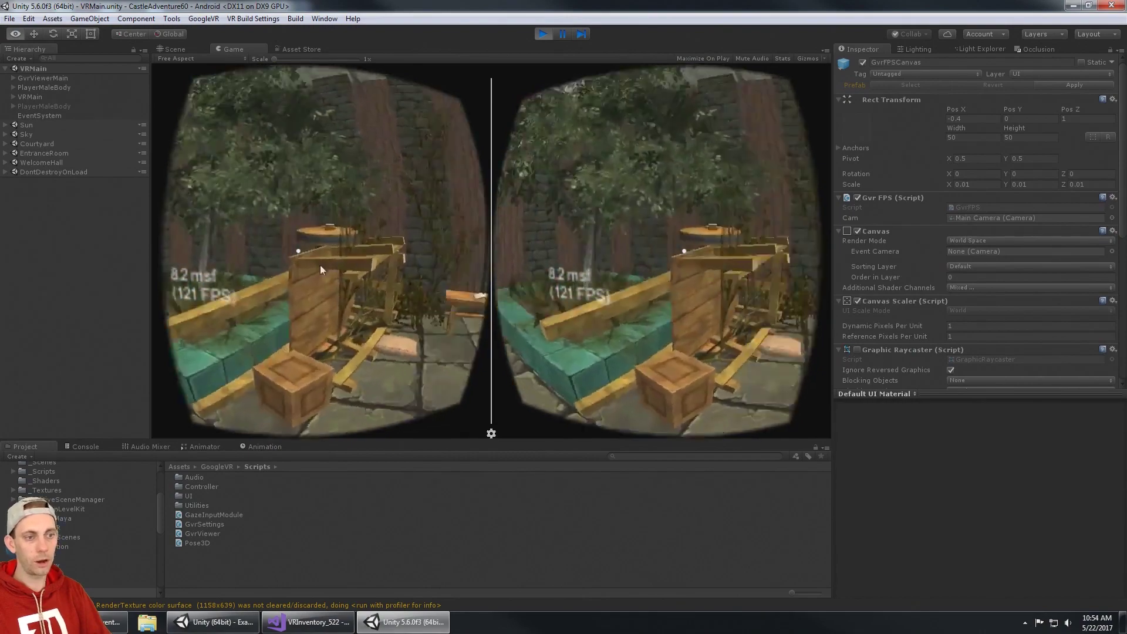
{"action": "key", "text": "alt"}
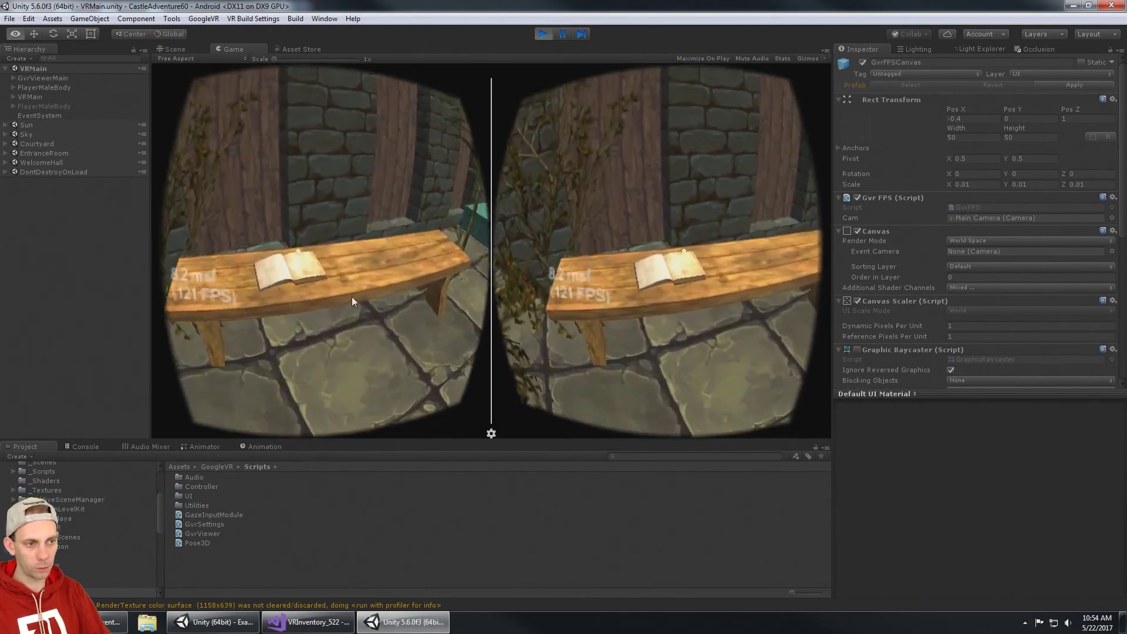
{"action": "key", "text": "alt"}
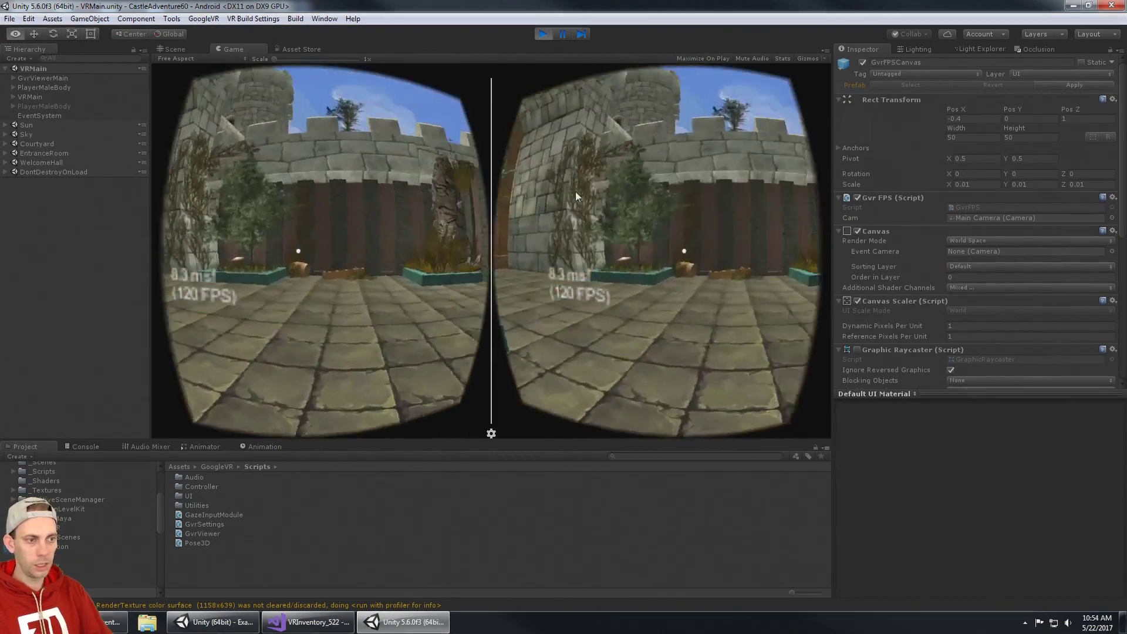
{"action": "key", "text": "alt"}
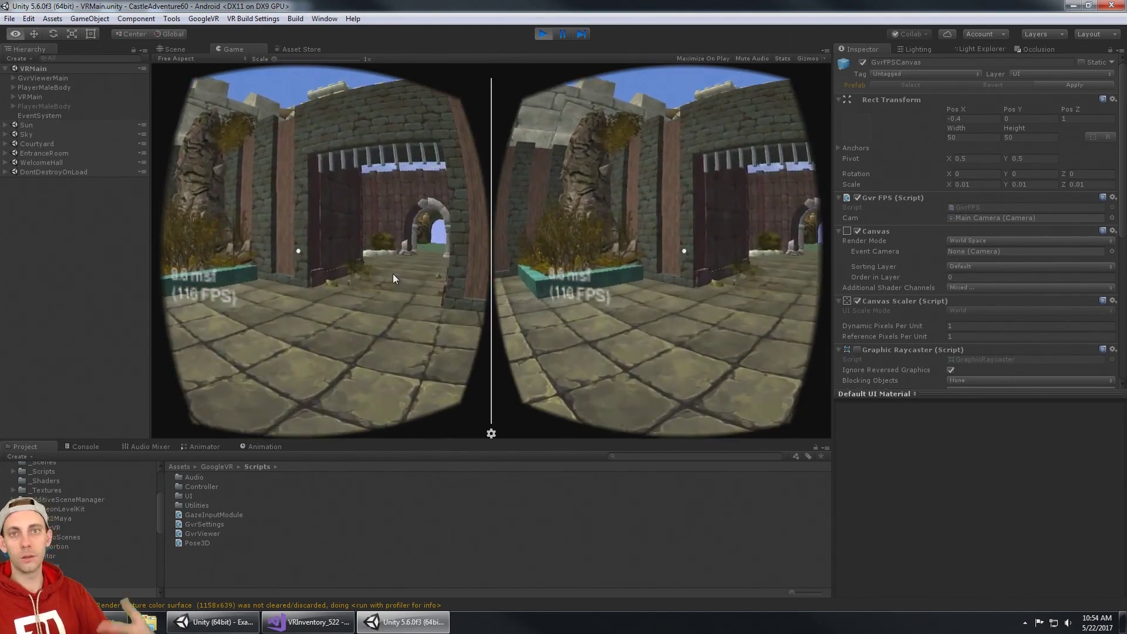
Step: Look down at the player's body to bring up the old inventory panel with its placeholder buttons, and look across it
{"action": "key", "text": "alt"}
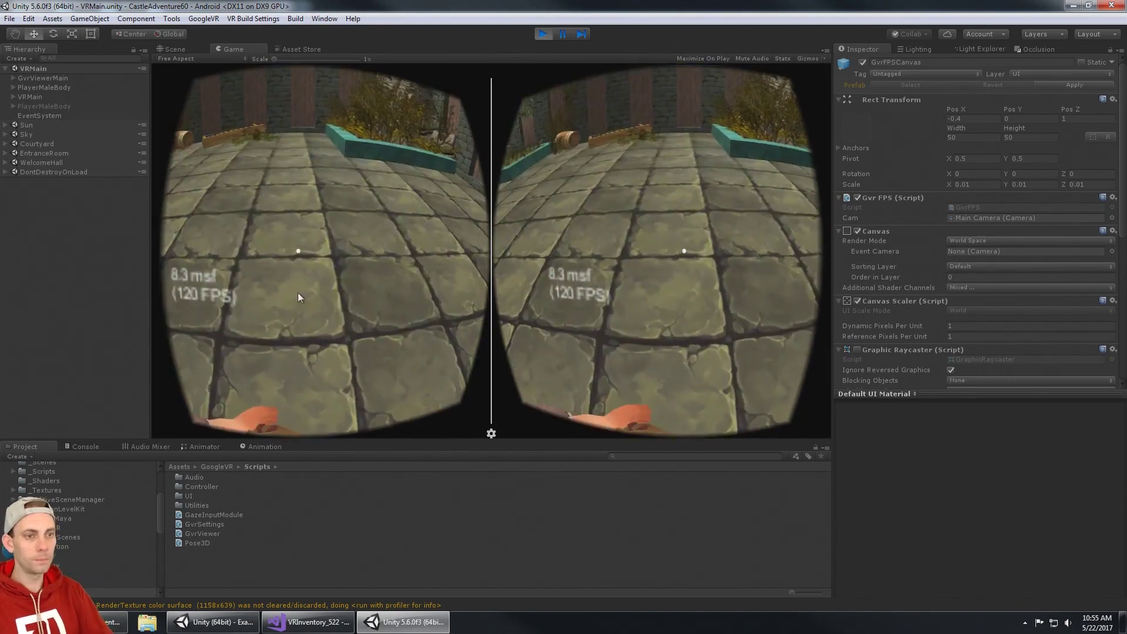
{"action": "key", "text": "alt"}
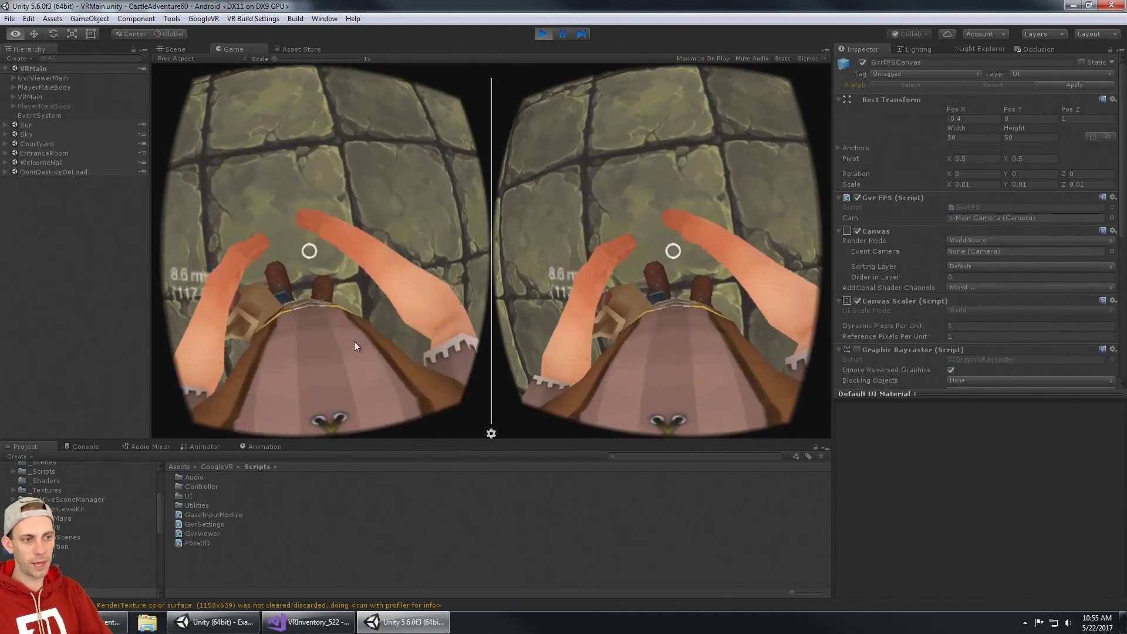
{"action": "mouse_move", "coordinate": [354, 274]}
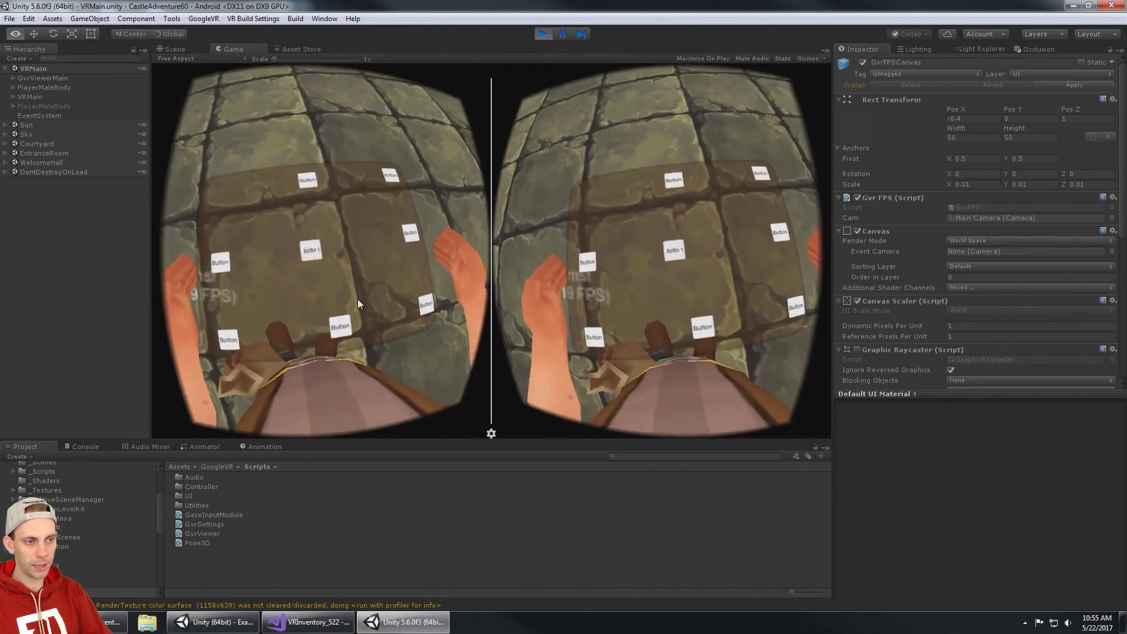
{"action": "mouse_move", "coordinate": [409, 342]}
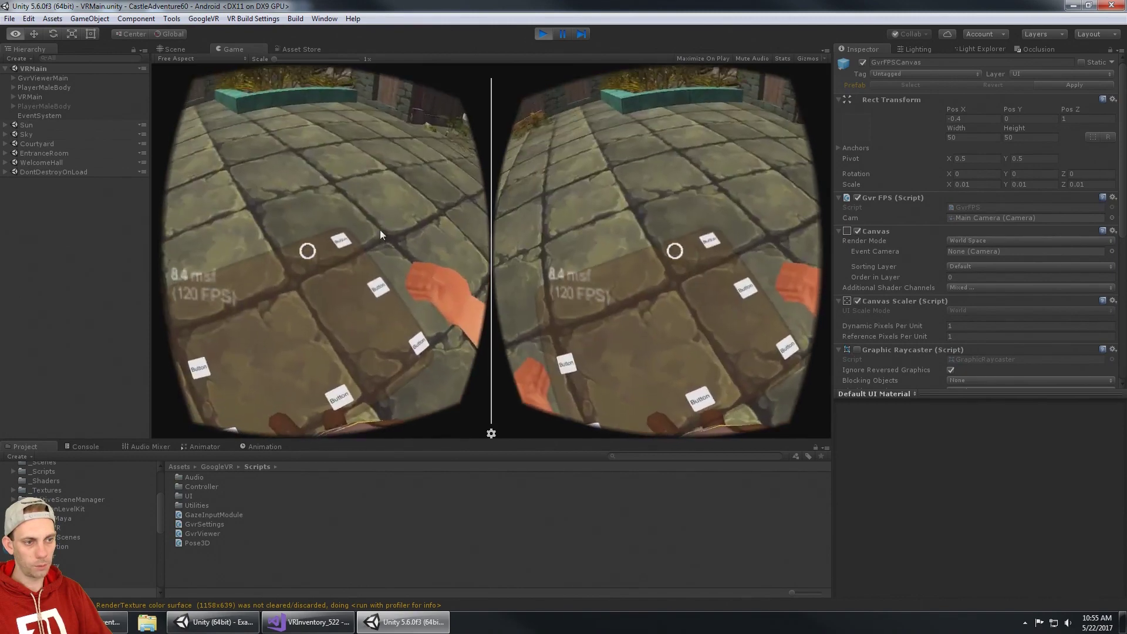
Step: Examine the placeholder inventory panel around the player's body from several angles while looking down at the courtyard floor
{"action": "mouse_move", "coordinate": [435, 240]}
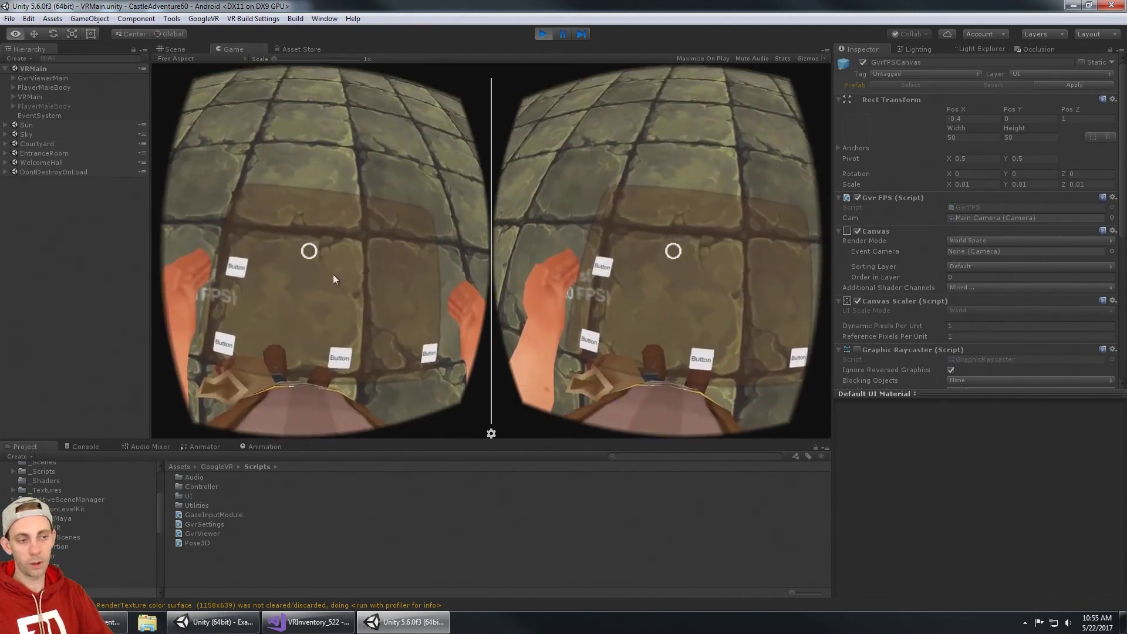
{"action": "mouse_move", "coordinate": [345, 302]}
{"action": "key", "text": "alt"}
{"action": "mouse_move", "coordinate": [384, 301]}
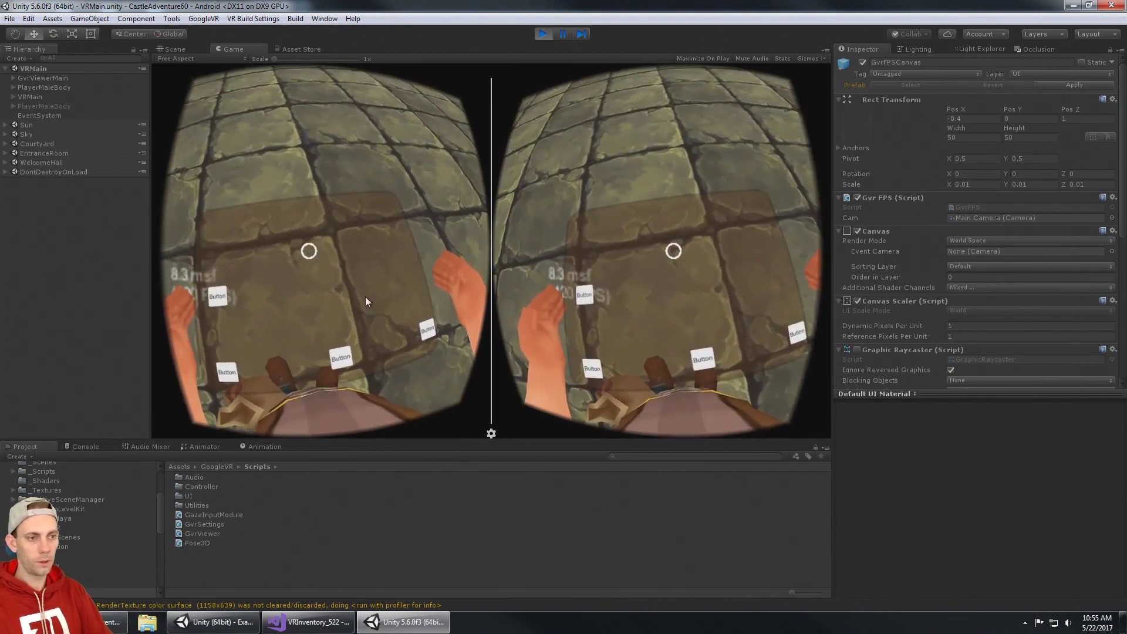
{"action": "mouse_move", "coordinate": [368, 251]}
{"action": "mouse_move", "coordinate": [214, 288]}
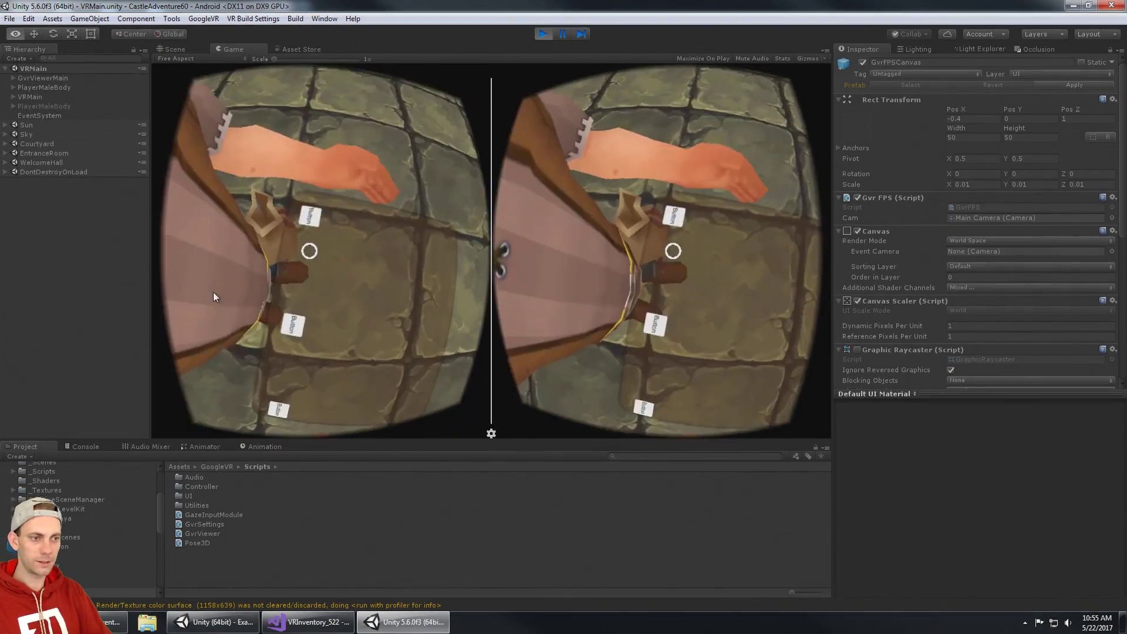
{"action": "mouse_move", "coordinate": [304, 340]}
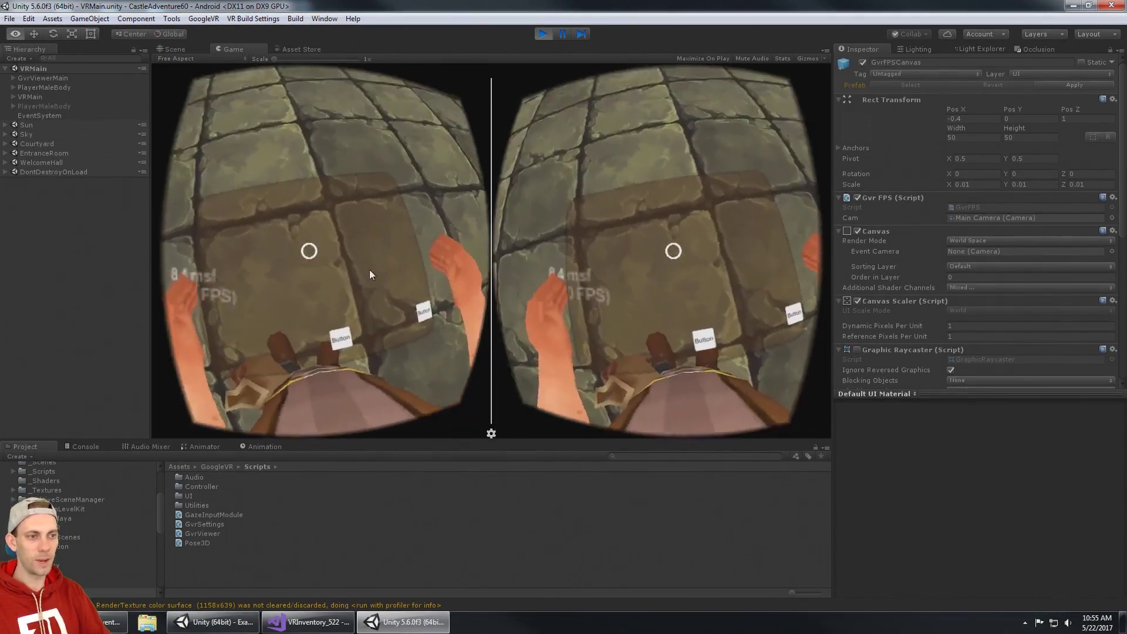
Step: Look up from the inventory panel and turn from the large wooden door to the courtyard's portcullis gate
{"action": "mouse_move", "coordinate": [458, 92]}
{"action": "mouse_move", "coordinate": [273, 132]}
{"action": "mouse_move", "coordinate": [196, 116]}
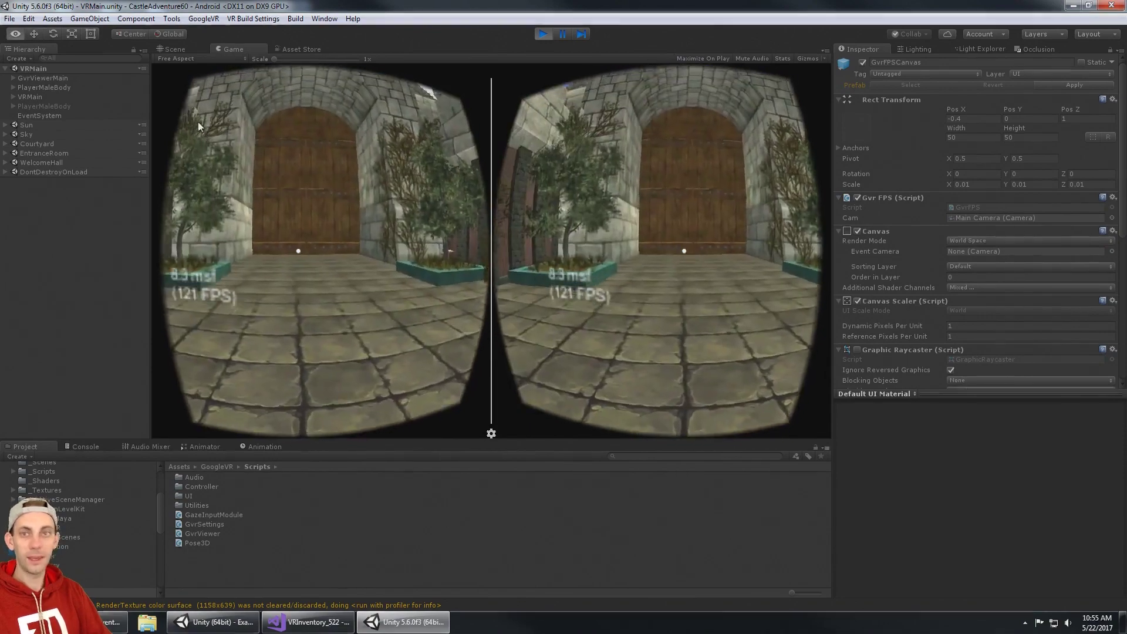
{"action": "mouse_move", "coordinate": [258, 211]}
{"action": "key", "text": "alt"}
{"action": "mouse_move", "coordinate": [441, 202]}
{"action": "mouse_move", "coordinate": [508, 201]}
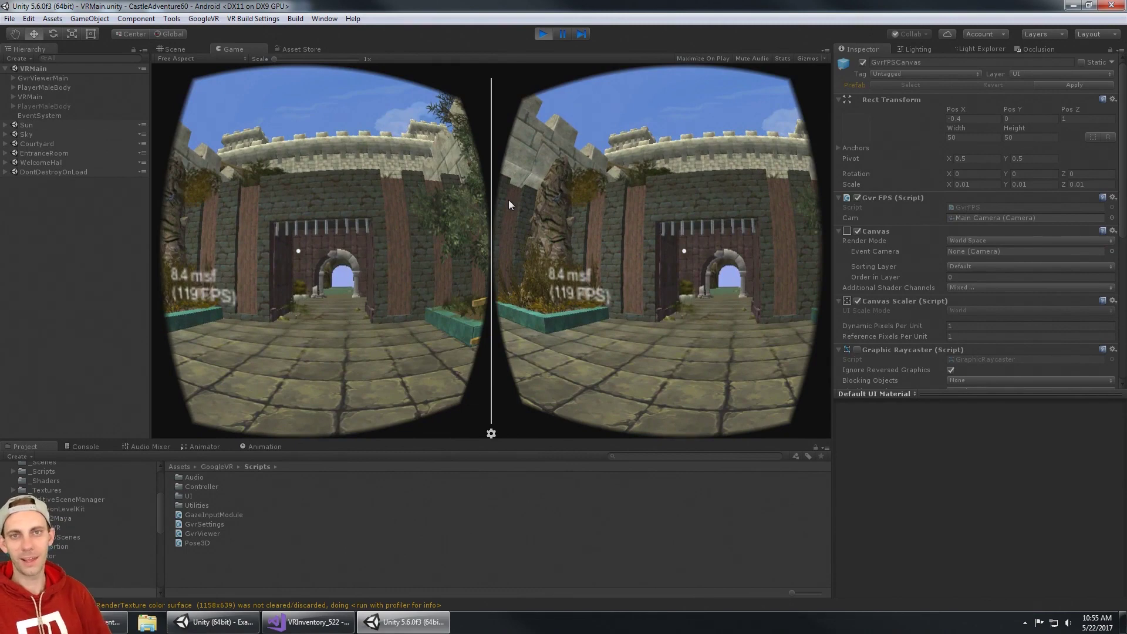